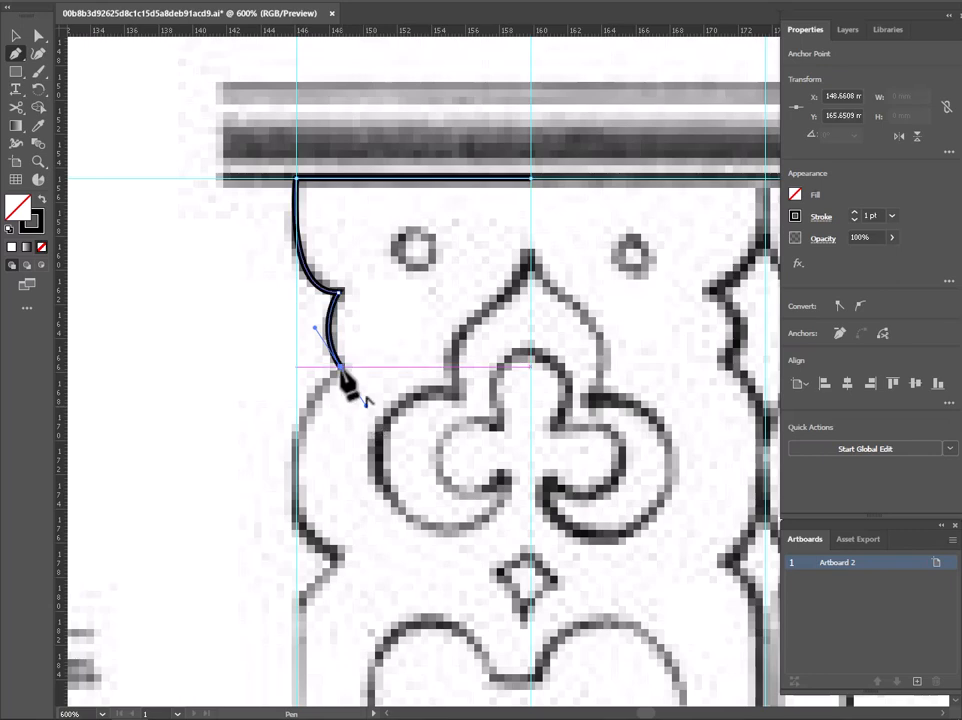
Step: Continue the left plank outline with the Pen tool, tracing the curved lobe down to the pointed notch beside the small diamond
{"action": "left_click", "coordinate": [340, 368]}
{"action": "scroll", "coordinate": [319, 431], "scroll_direction": "down", "scroll_amount": 1}
{"action": "left_click_drag", "start_coordinate": [304, 467], "coordinate": [366, 225]}
{"action": "left_click", "coordinate": [330, 515]}
{"action": "key", "text": "space"}
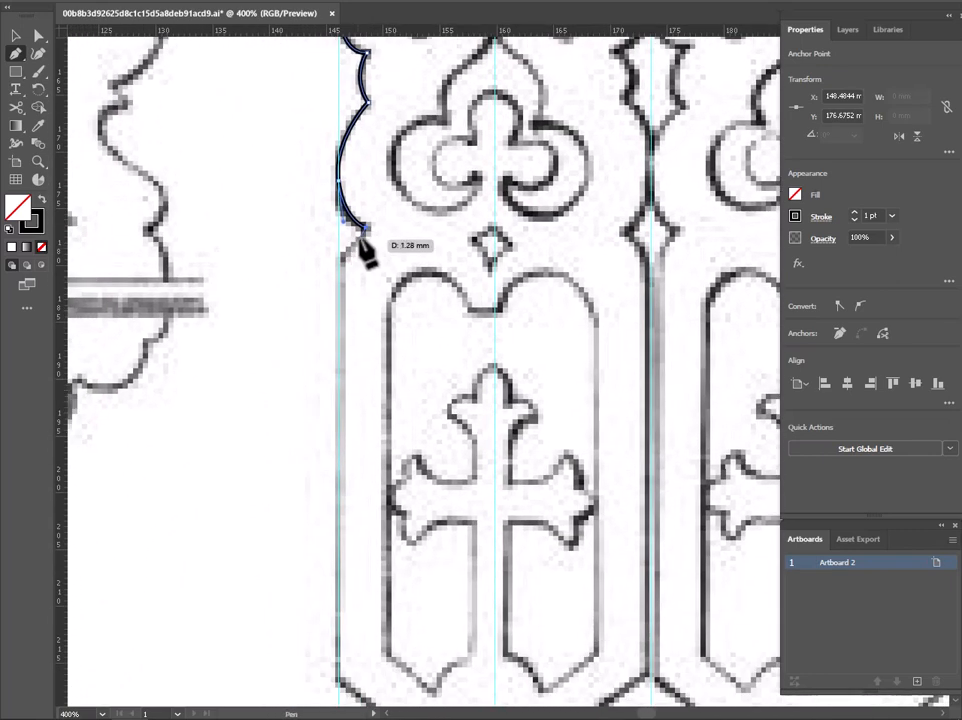
Step: Extend the outline straight down along the left guide beside the cross panel and trace the triangular notch below it
{"action": "scroll", "coordinate": [342, 262], "scroll_direction": "down", "scroll_amount": 1}
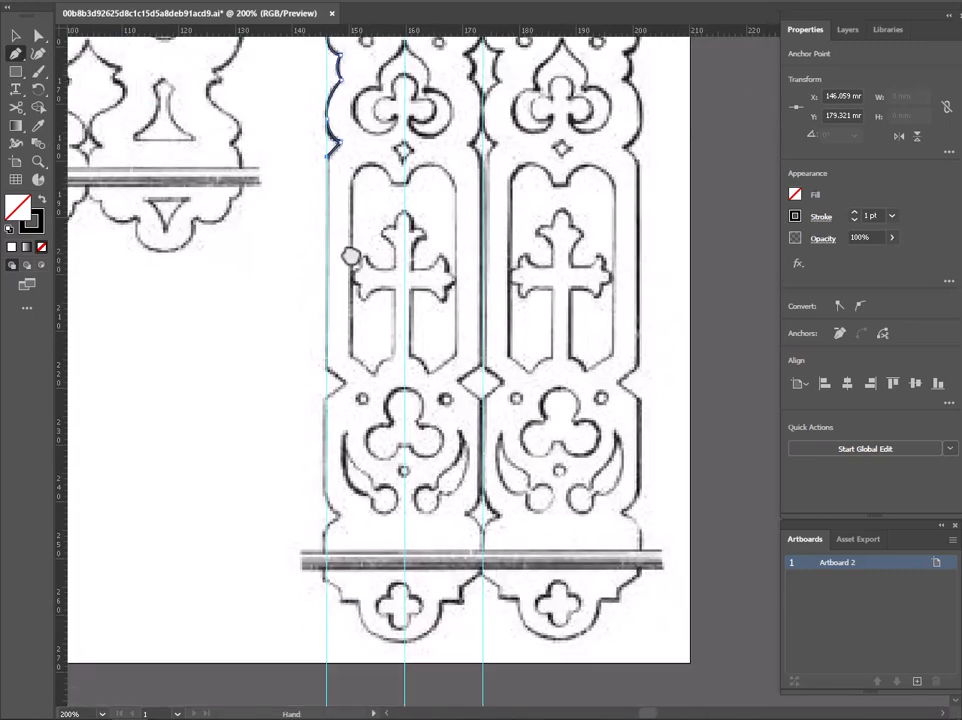
{"action": "left_click", "coordinate": [333, 382]}
{"action": "scroll", "coordinate": [333, 382], "scroll_direction": "up", "scroll_amount": 3}
{"action": "scroll", "coordinate": [333, 375], "scroll_direction": "up", "scroll_amount": 2}
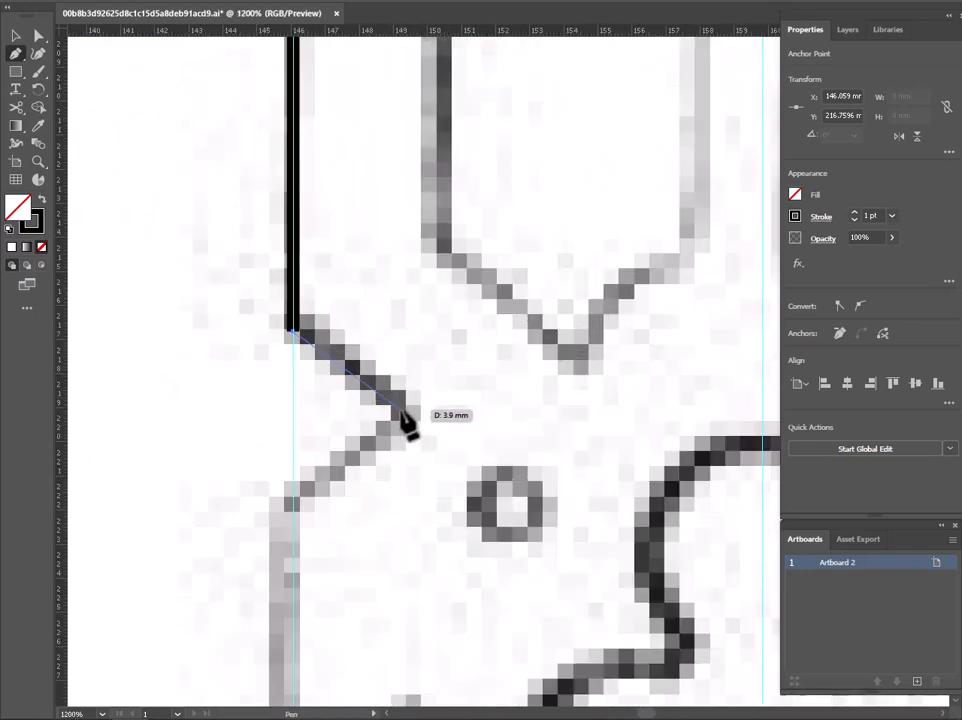
{"action": "left_click", "coordinate": [401, 411]}
{"action": "left_click", "coordinate": [296, 497]}
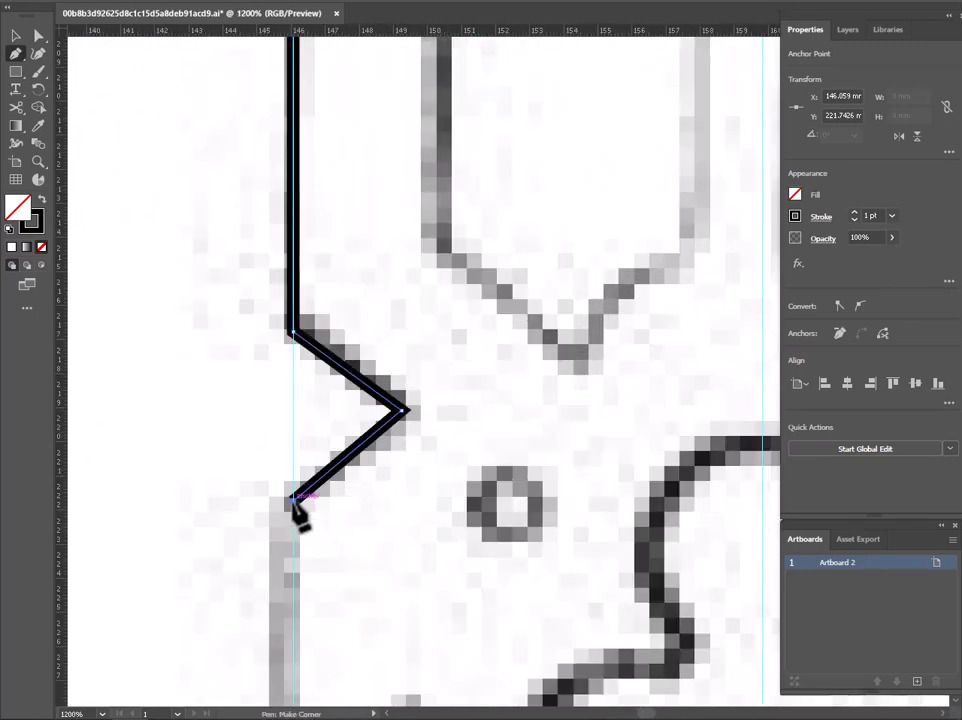
Step: Trace the straight left edge beside the lower trefoil and the curved pointed notch above the lower horizontal rail
{"action": "scroll", "coordinate": [296, 497], "scroll_direction": "down", "scroll_amount": 3}
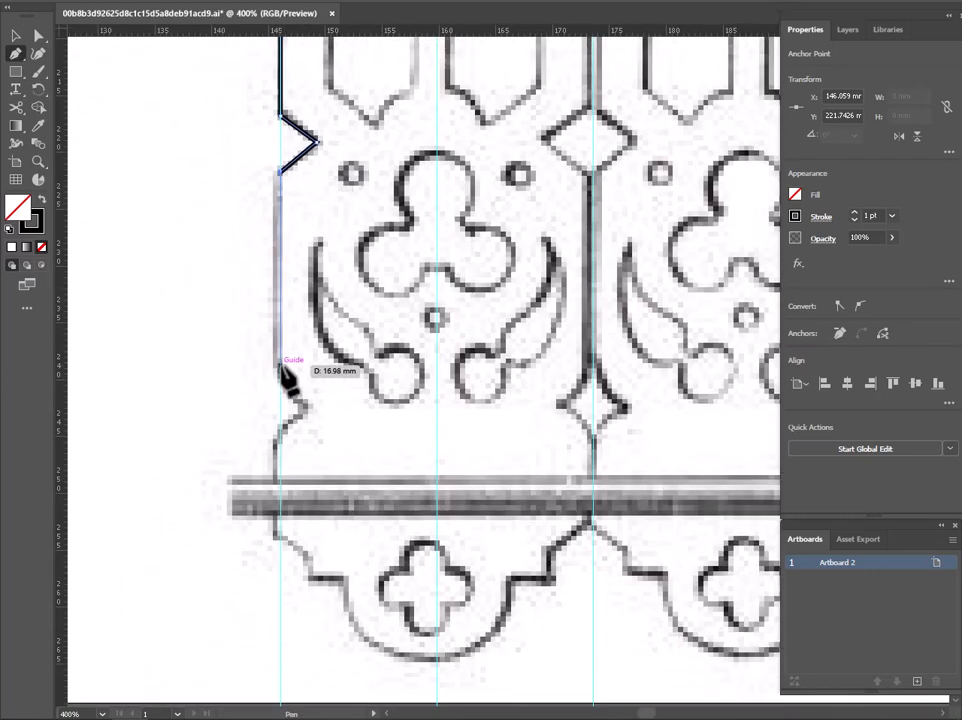
{"action": "left_click", "coordinate": [279, 364]}
{"action": "left_click_drag", "start_coordinate": [303, 405], "coordinate": [280, 470]}
{"action": "left_click", "coordinate": [303, 406]}
{"action": "left_click", "coordinate": [281, 447]}
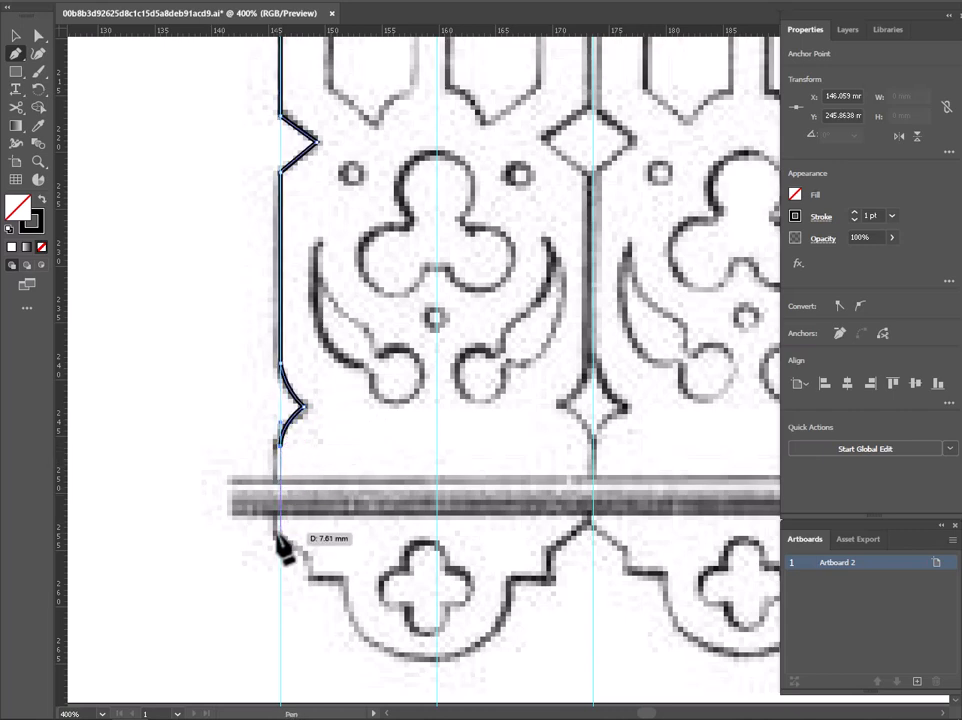
Step: Trace the plank's bottom end below the rail: a convex curve, a short horizontal ledge and a rounded lobe ending on the centre guide
{"action": "left_click_drag", "start_coordinate": [311, 576], "coordinate": [313, 605]}
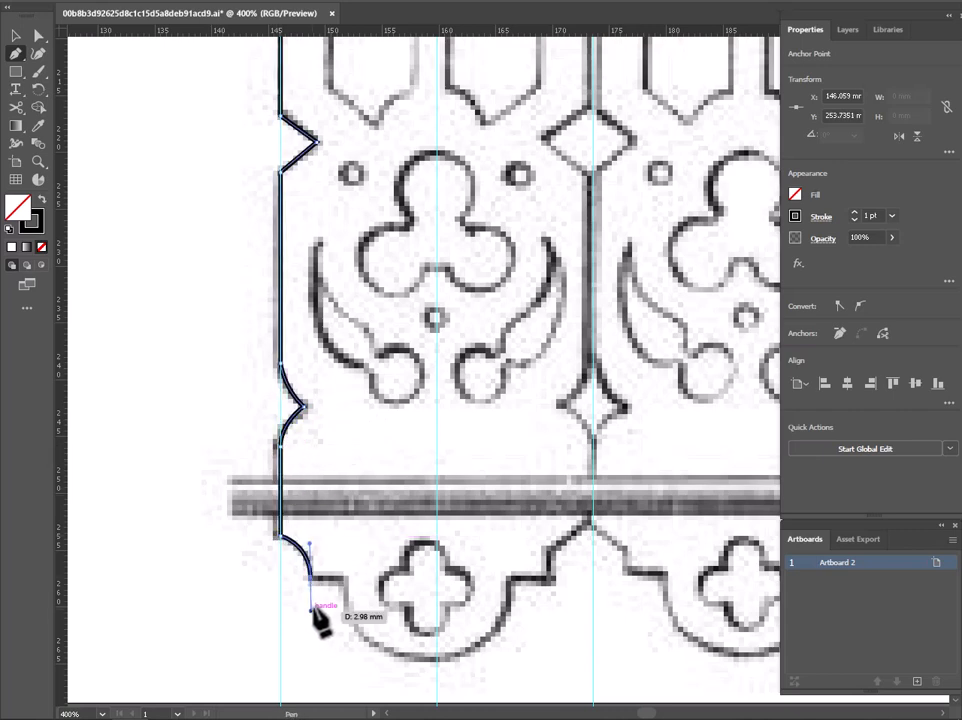
{"action": "left_click", "coordinate": [345, 577]}
{"action": "left_click_drag", "start_coordinate": [436, 660], "coordinate": [535, 661]}
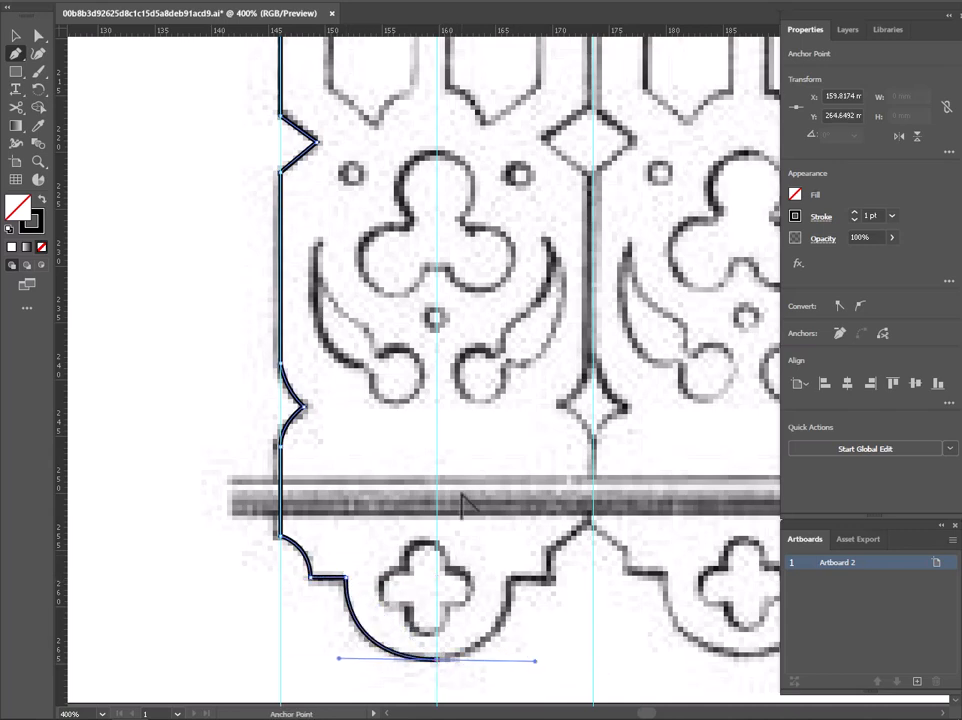
Step: Start a new path at the upper ornament's tip on the centre guide and trace its left slope and short vertical edge
{"action": "scroll", "coordinate": [462, 499], "scroll_direction": "down", "scroll_amount": 1}
{"action": "left_click_drag", "start_coordinate": [487, 319], "coordinate": [482, 448]}
{"action": "scroll", "coordinate": [481, 447], "scroll_direction": "up", "scroll_amount": 5}
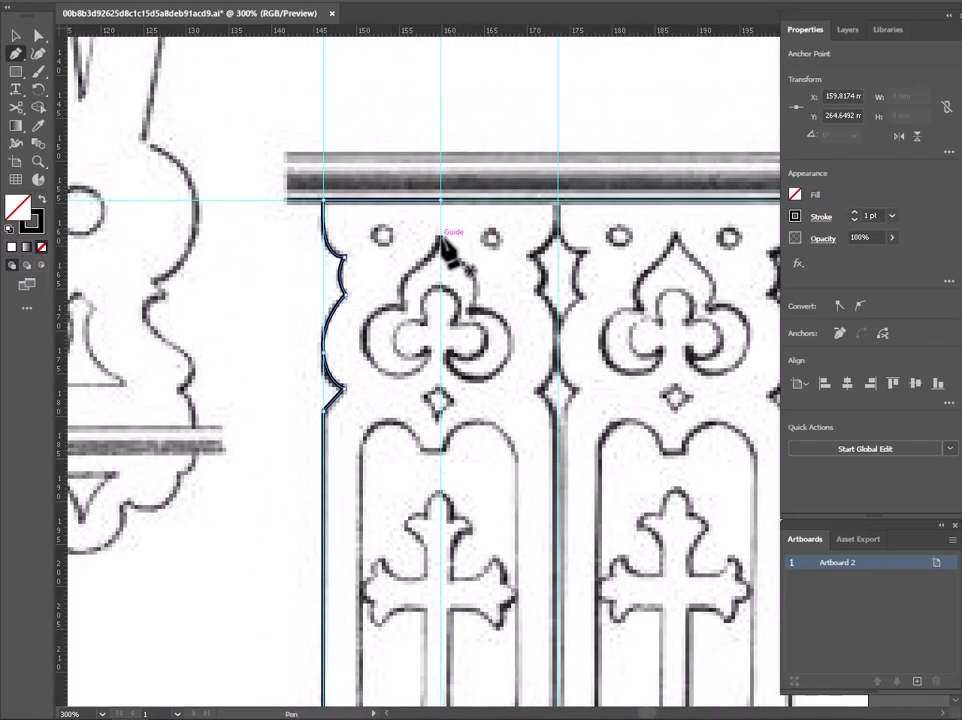
{"action": "left_click", "coordinate": [441, 239]}
{"action": "scroll", "coordinate": [405, 300], "scroll_direction": "up", "scroll_amount": 2}
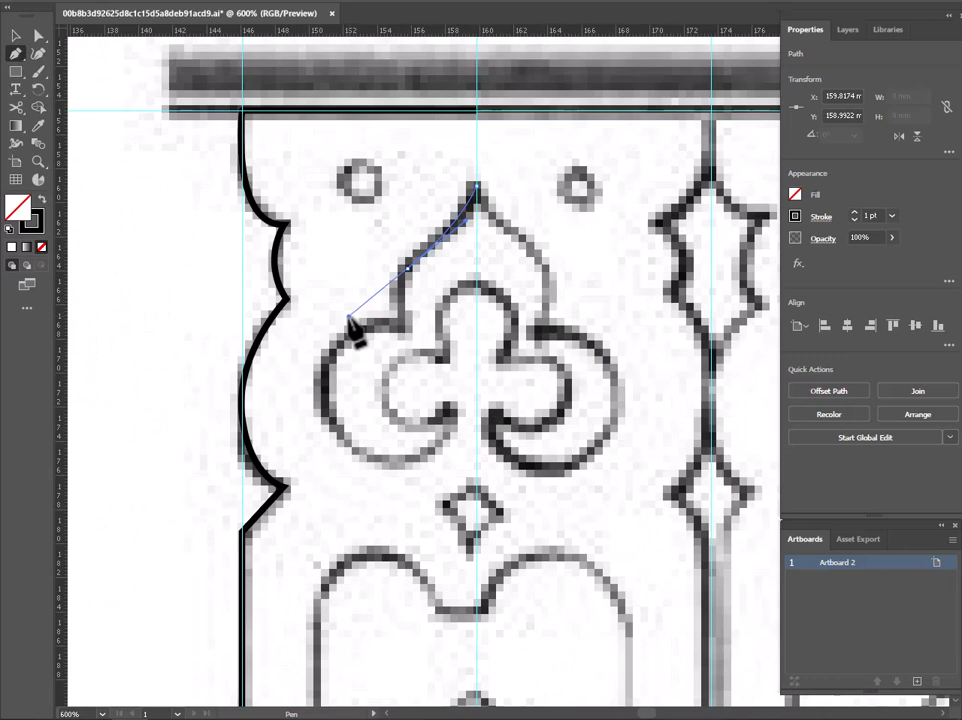
{"action": "left_click_drag", "start_coordinate": [343, 316], "coordinate": [340, 318]}
{"action": "key", "text": "ctrl+z"}
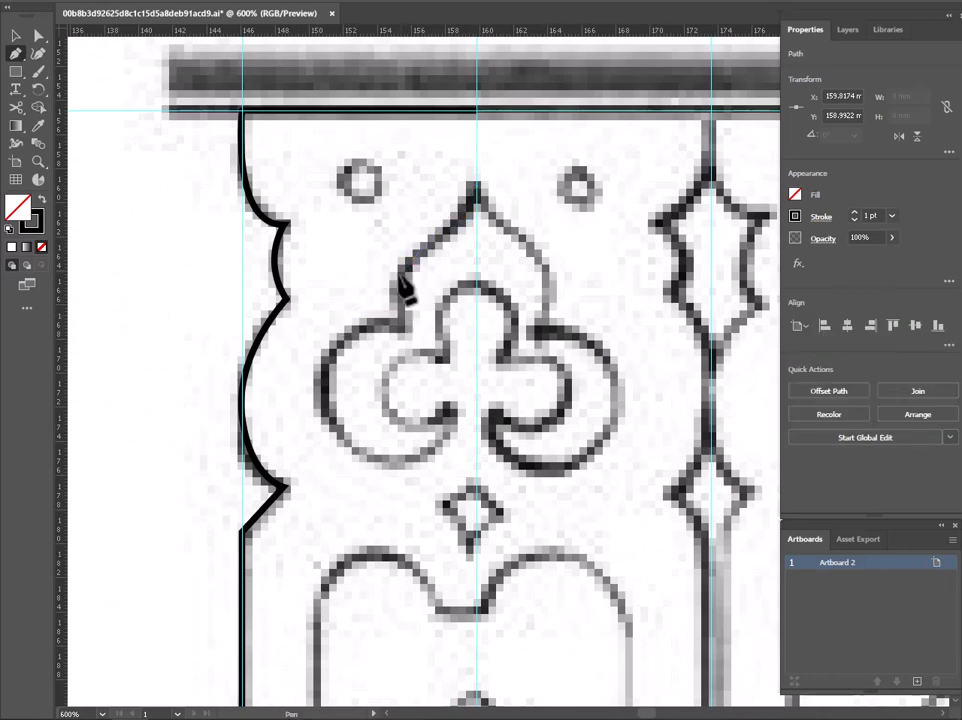
{"action": "left_click_drag", "start_coordinate": [401, 273], "coordinate": [340, 318]}
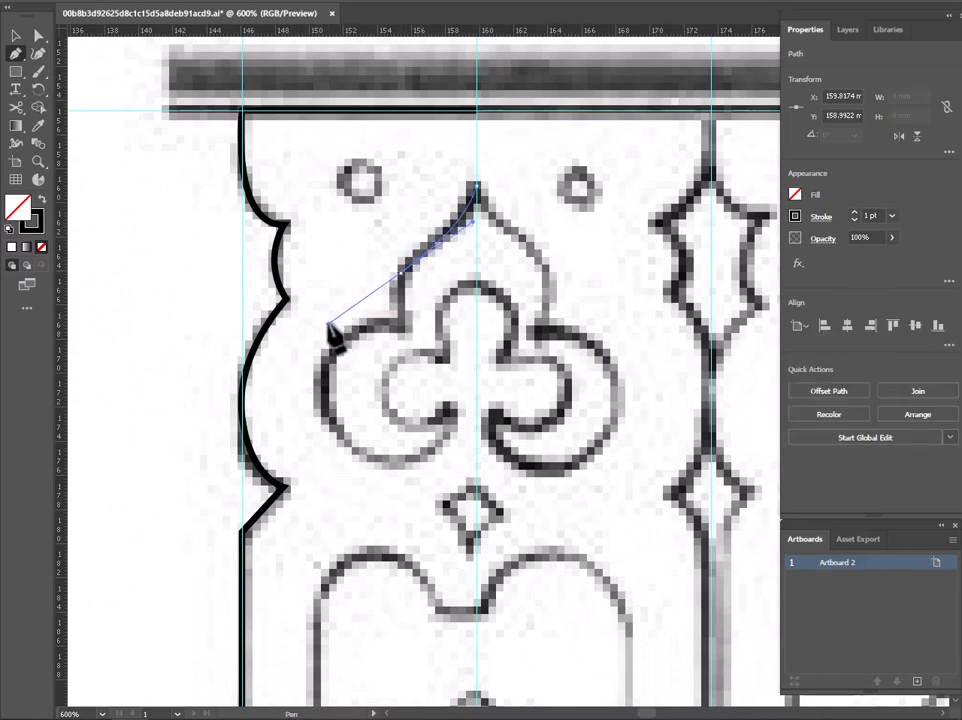
{"action": "left_click", "coordinate": [401, 273]}
{"action": "left_click", "coordinate": [401, 325]}
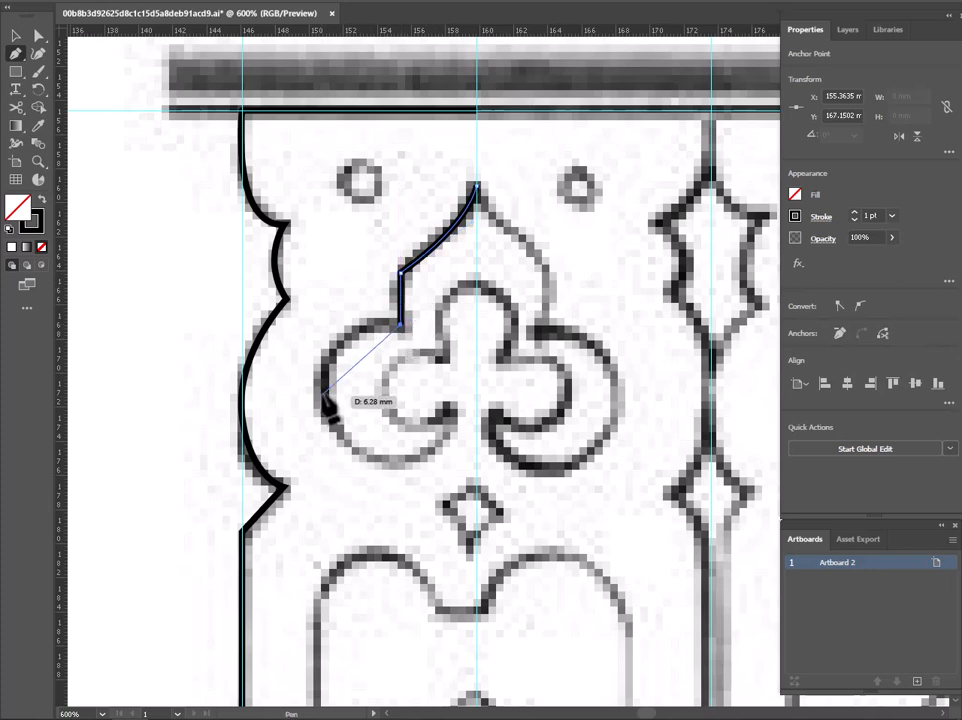
Step: Trace the upper ornament's outer left lobe around its underside to the inner corner near the centre guide
{"action": "left_click_drag", "start_coordinate": [323, 390], "coordinate": [323, 462]}
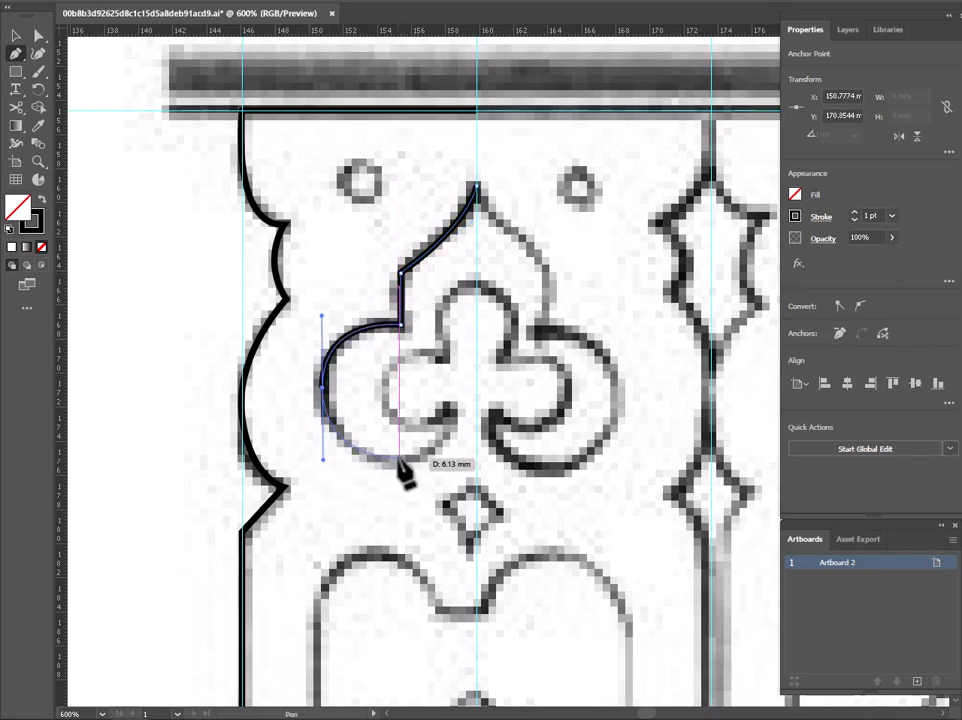
{"action": "left_click_drag", "start_coordinate": [400, 461], "coordinate": [452, 457]}
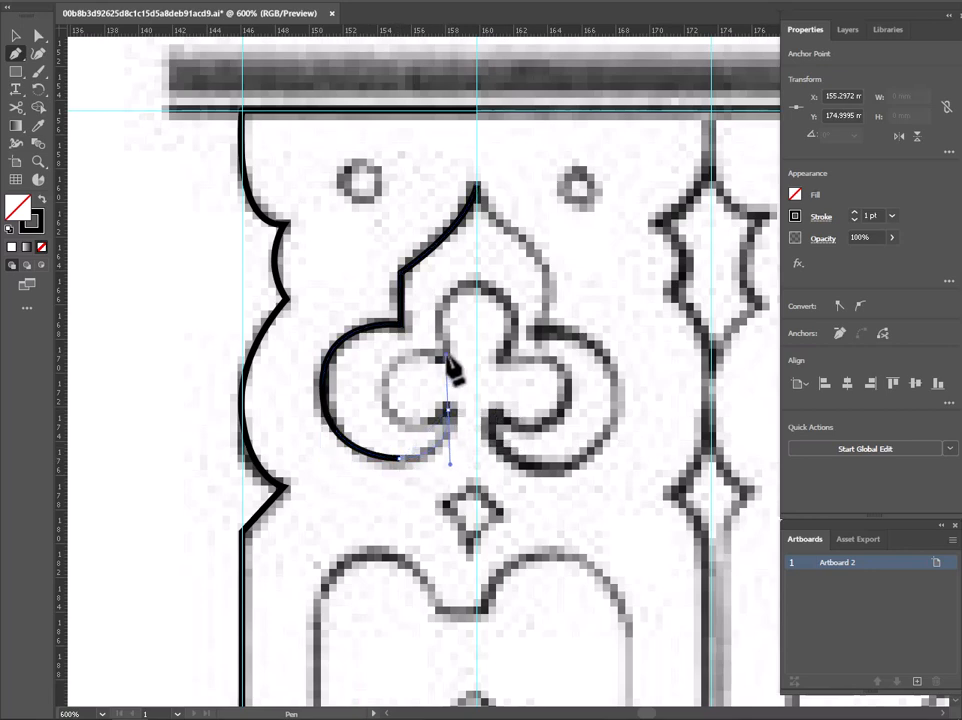
{"action": "left_click", "coordinate": [448, 409]}
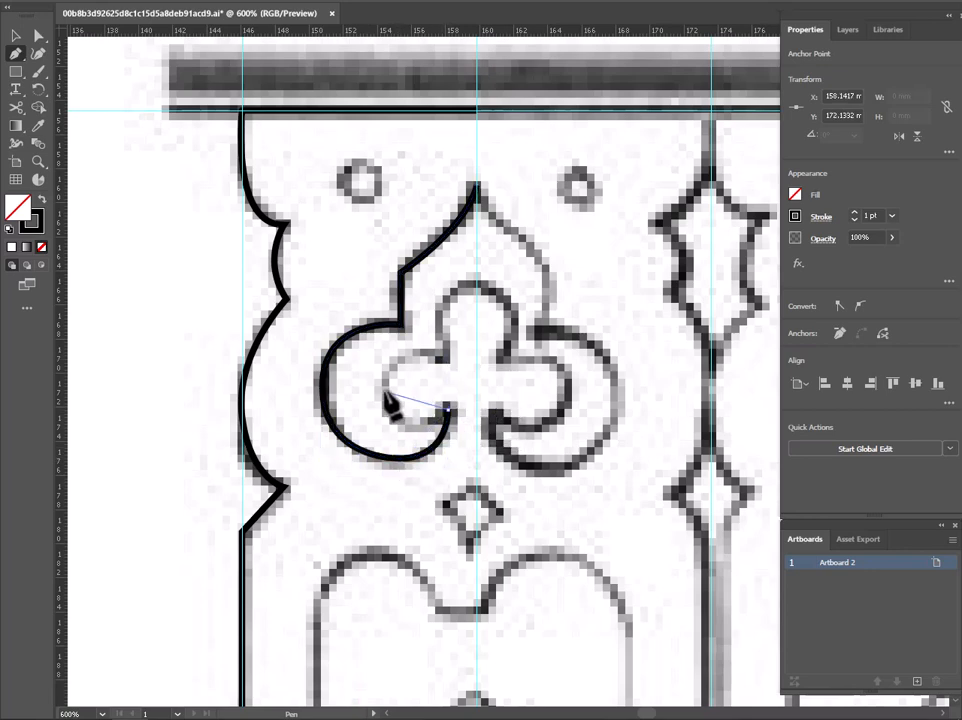
Step: Trace the ornament's inner left lobe and the left half of its inner arch, ending on the centre guide
{"action": "left_click_drag", "start_coordinate": [385, 384], "coordinate": [455, 373]}
{"action": "left_click", "coordinate": [448, 357]}
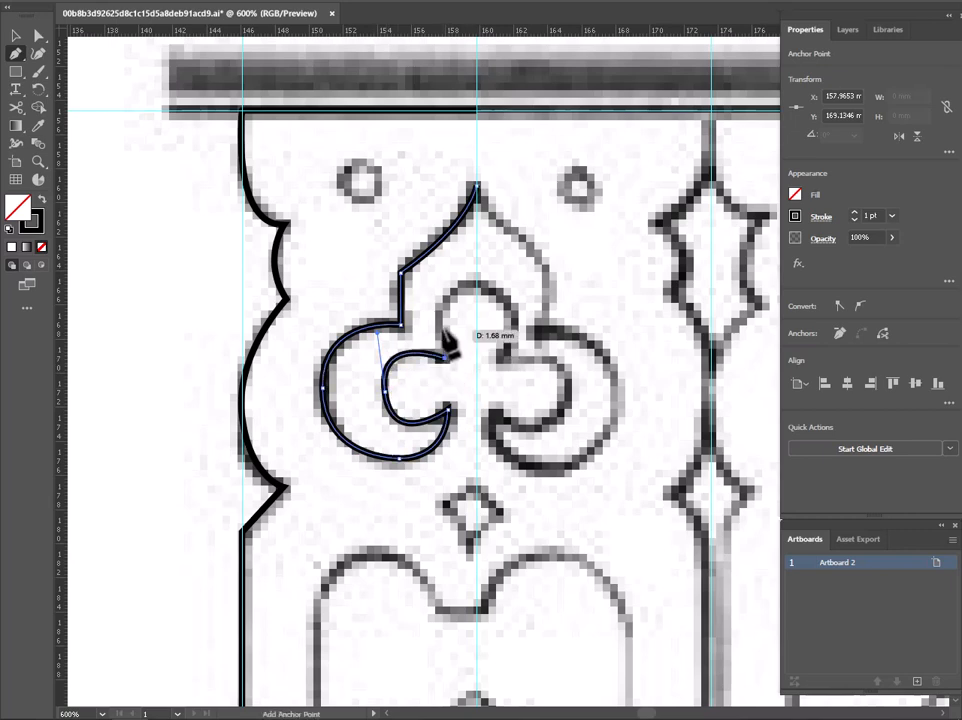
{"action": "scroll", "coordinate": [450, 316], "scroll_direction": "down", "scroll_amount": 1}
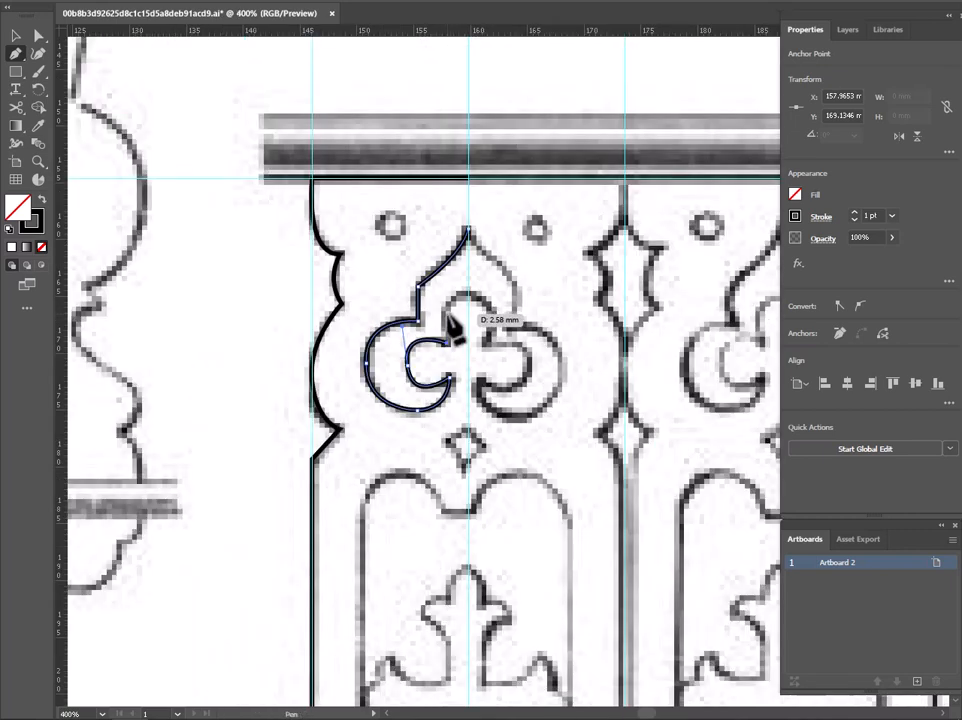
{"action": "scroll", "coordinate": [452, 328], "scroll_direction": "up", "scroll_amount": 1}
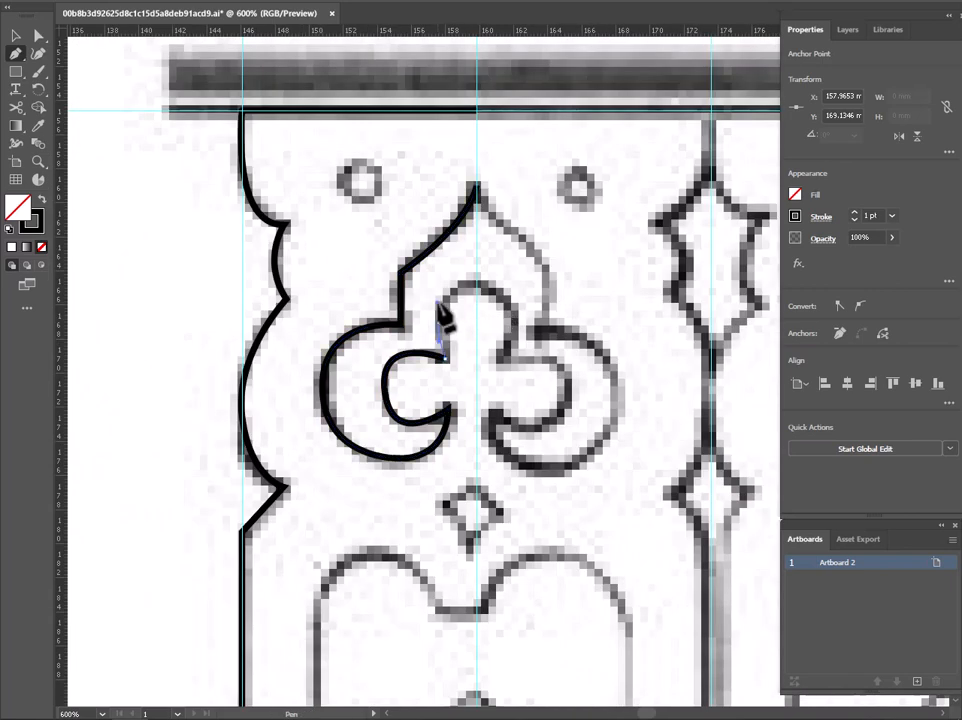
{"action": "left_click_drag", "start_coordinate": [440, 298], "coordinate": [476, 285]}
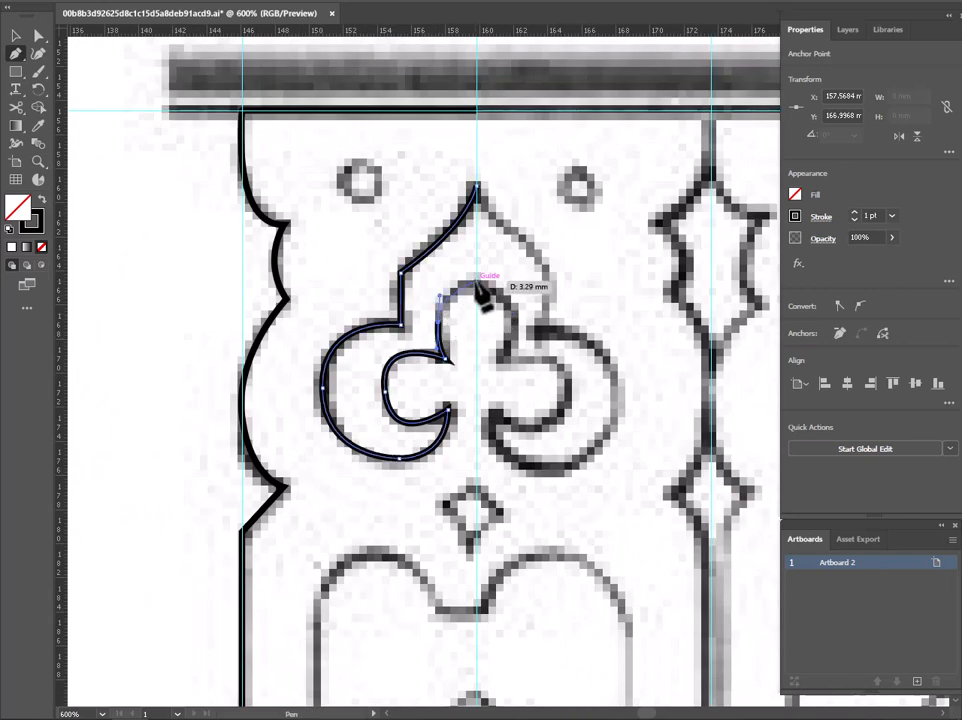
{"action": "left_click", "coordinate": [476, 282]}
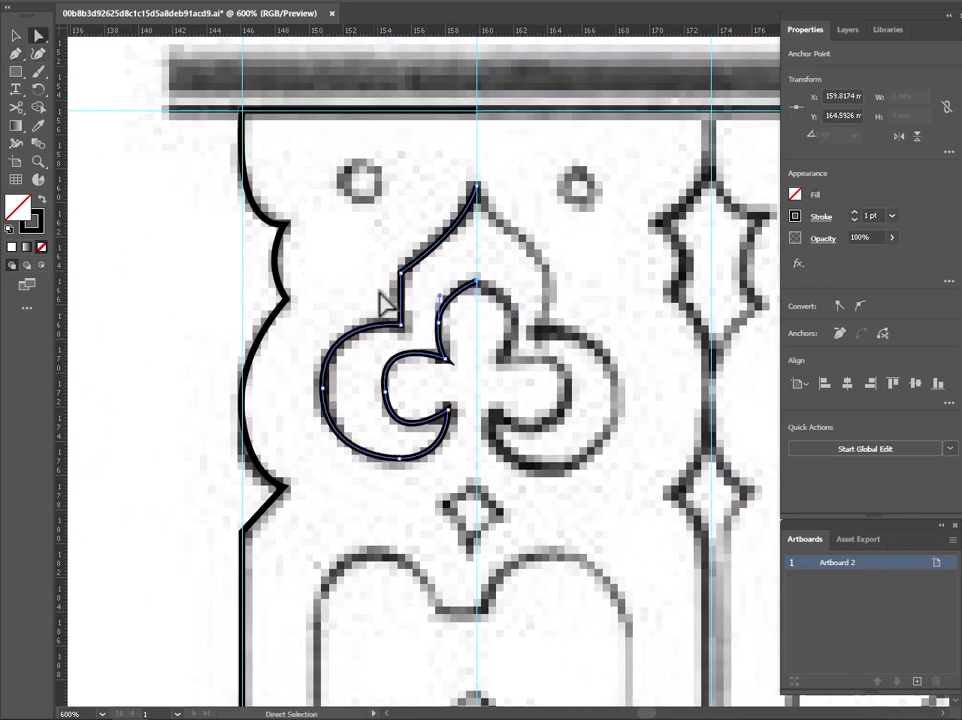
Step: Round the corner at the foot of the ornament's left slope to about 1.1 mm and deselect the path
{"action": "left_click", "coordinate": [401, 272]}
{"action": "left_click_drag", "start_coordinate": [415, 281], "coordinate": [421, 286]}
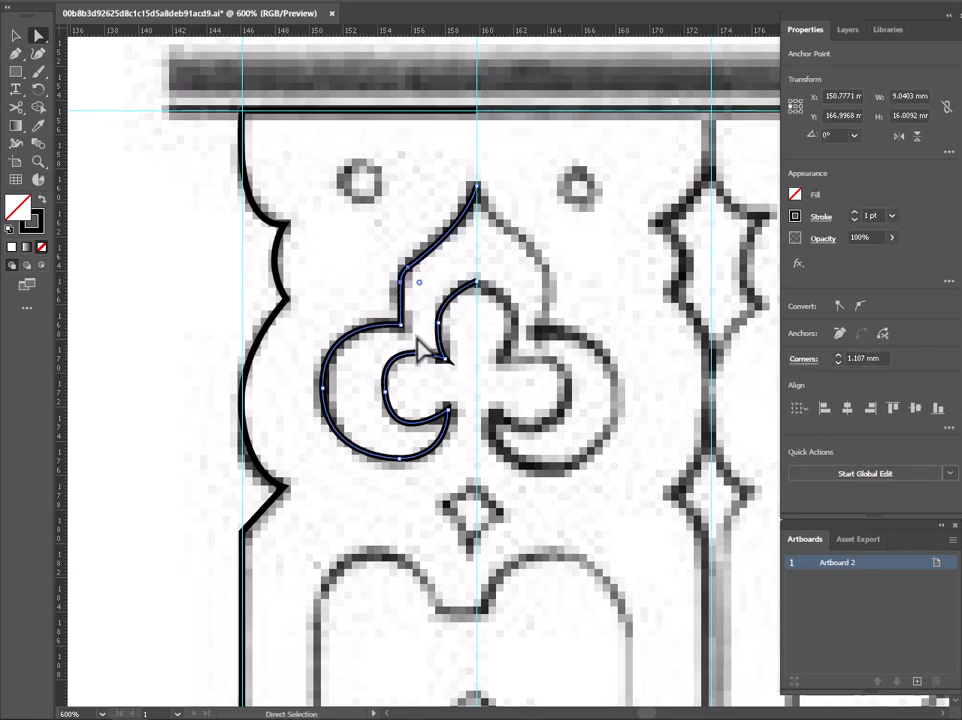
{"action": "left_click", "coordinate": [322, 388]}
{"action": "left_click", "coordinate": [403, 403]}
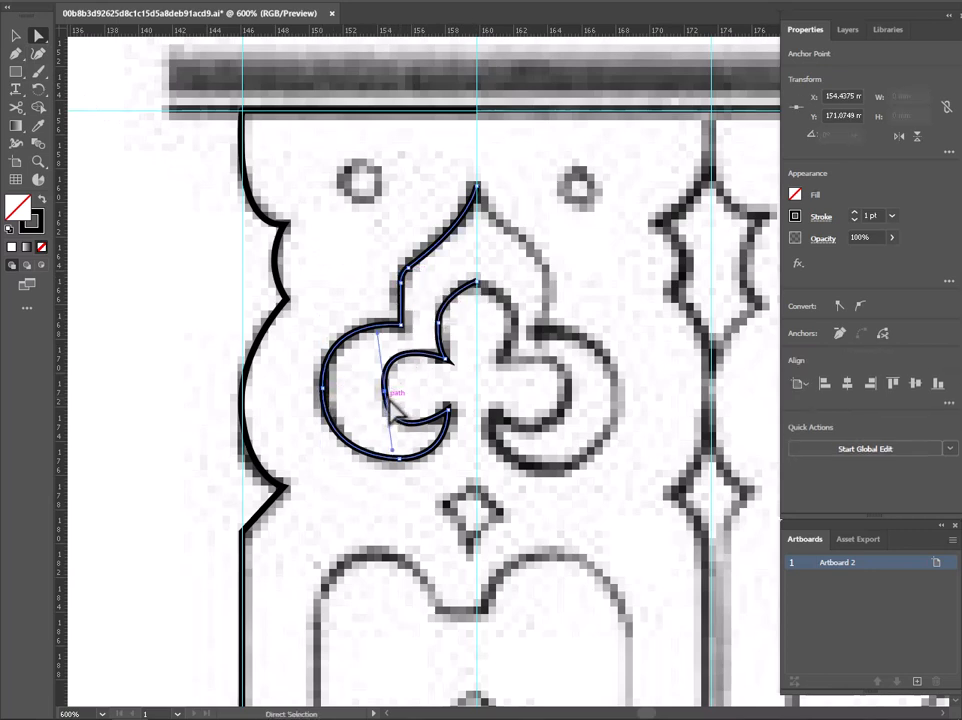
{"action": "left_click", "coordinate": [430, 400]}
Step: Trace the cross panel's left half with the Pen tool: flat segment from the centre guide, round arch and straight side down to the lower corner
{"action": "scroll", "coordinate": [435, 390], "scroll_direction": "down", "scroll_amount": 2}
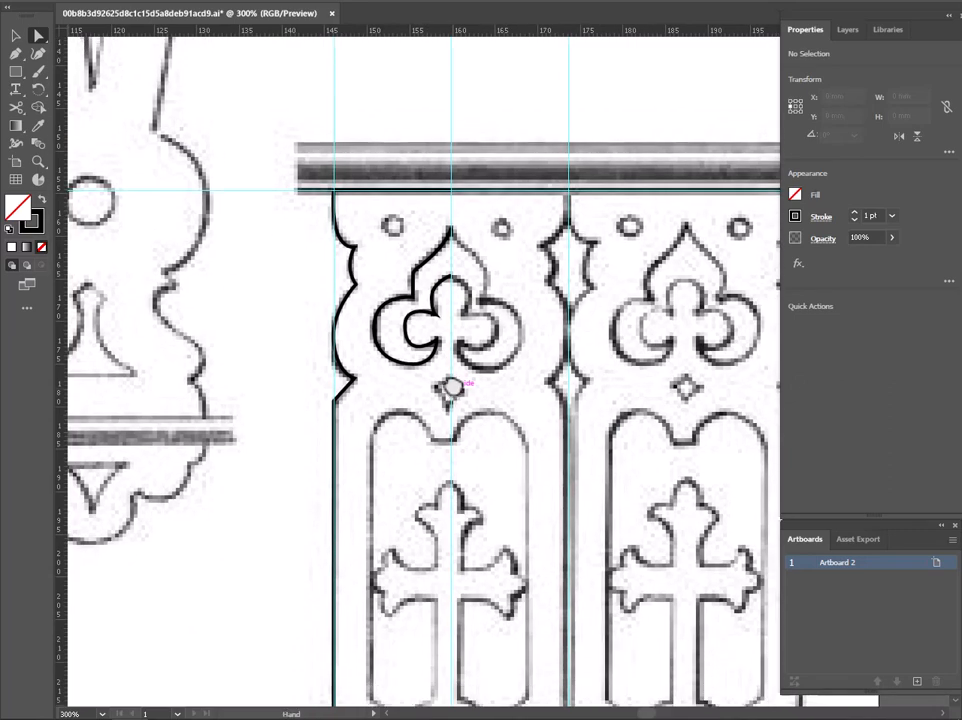
{"action": "scroll", "coordinate": [483, 290], "scroll_direction": "down", "scroll_amount": 3}
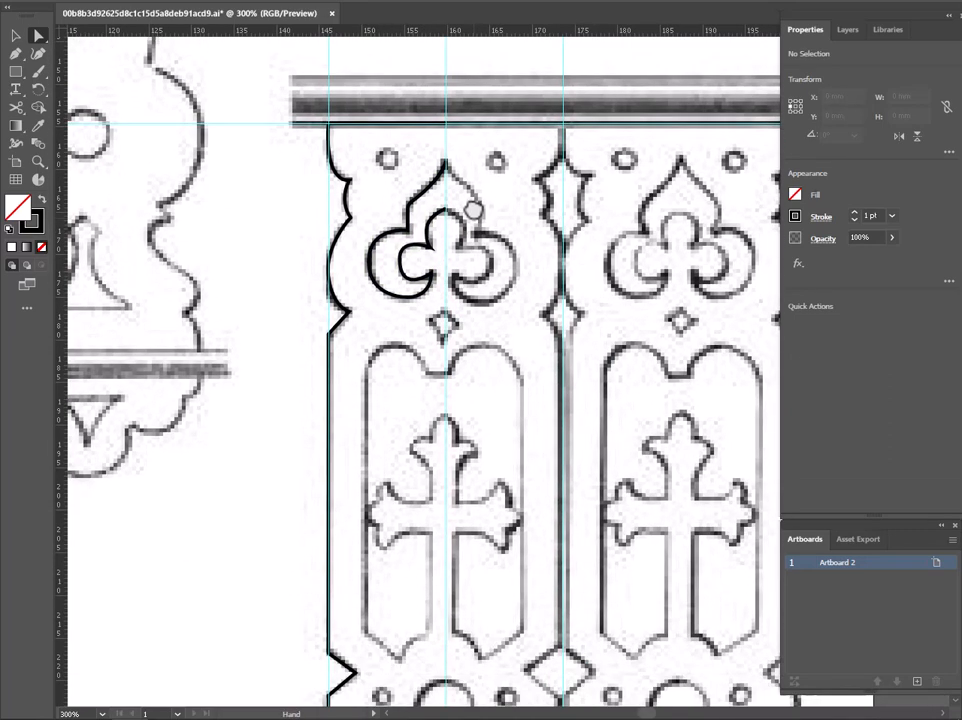
{"action": "scroll", "coordinate": [466, 232], "scroll_direction": "up", "scroll_amount": 1}
{"action": "left_click", "coordinate": [15, 53]}
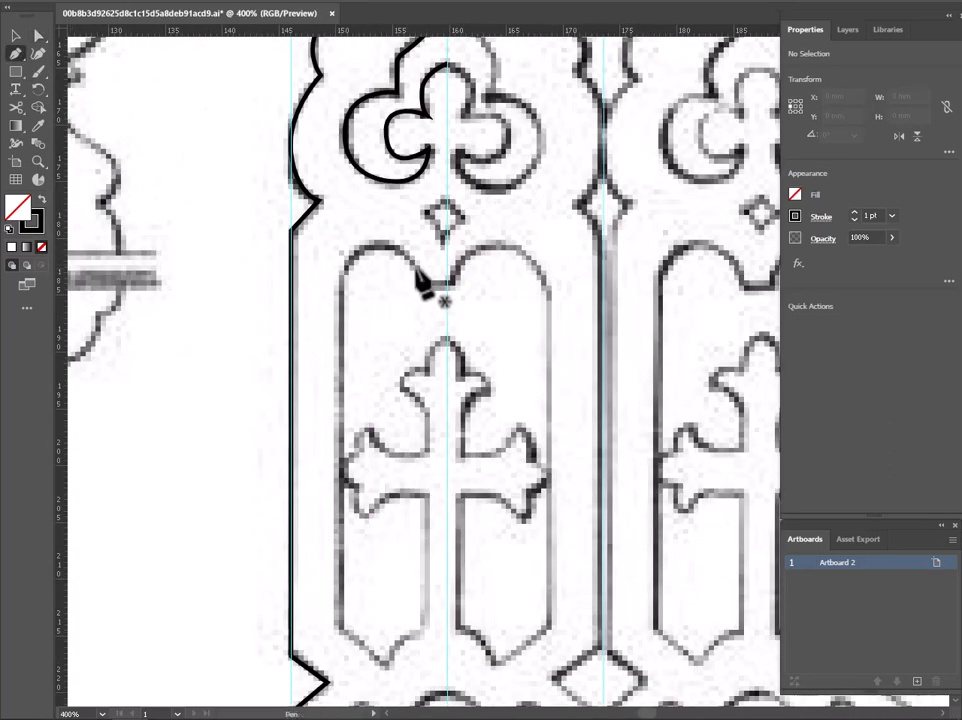
{"action": "left_click", "coordinate": [448, 283]}
{"action": "left_click", "coordinate": [422, 283]}
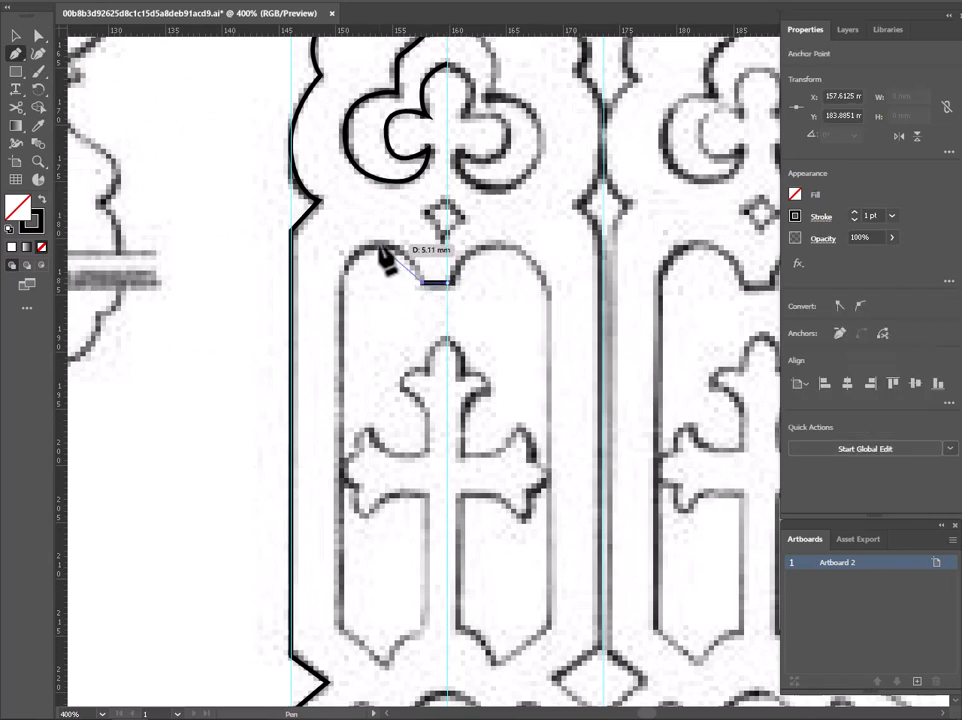
{"action": "left_click", "coordinate": [351, 242]}
{"action": "left_click", "coordinate": [592, 434]}
{"action": "left_click", "coordinate": [342, 626]}
Step: Place a vertical guide through the top point of the panel's left arch, at X about 153.97 mm
{"action": "key", "text": "space"}
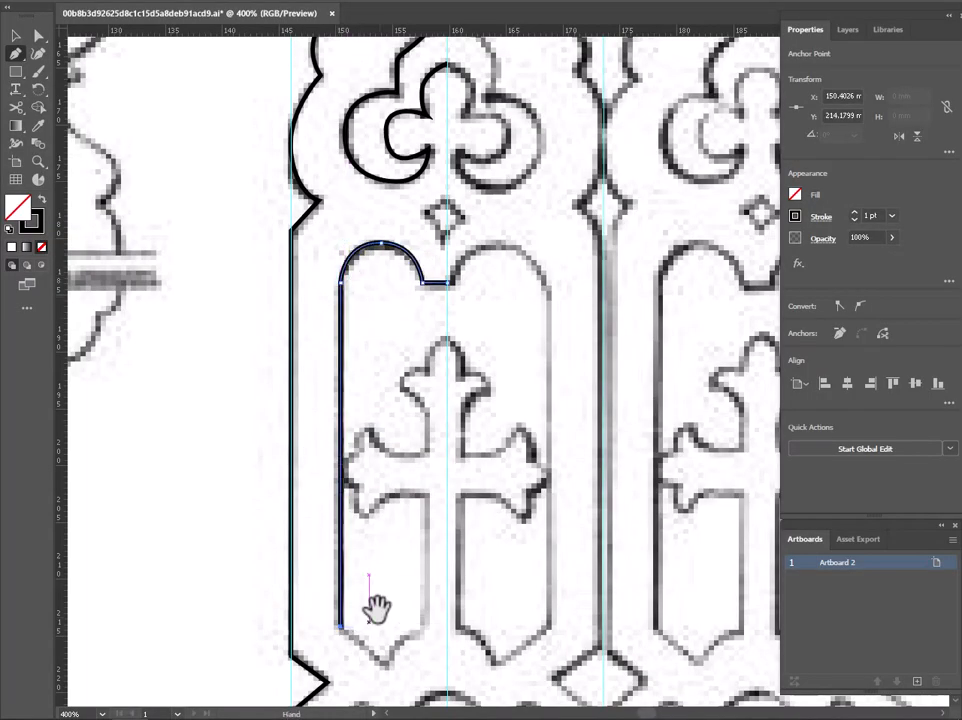
{"action": "left_click_drag", "start_coordinate": [378, 610], "coordinate": [323, 427]}
{"action": "mouse_move", "coordinate": [330, 482]}
{"action": "left_mouse_down"}
{"action": "mouse_move", "coordinate": [337, 498]}
{"action": "mouse_move", "coordinate": [334, 485]}
{"action": "left_mouse_up"}
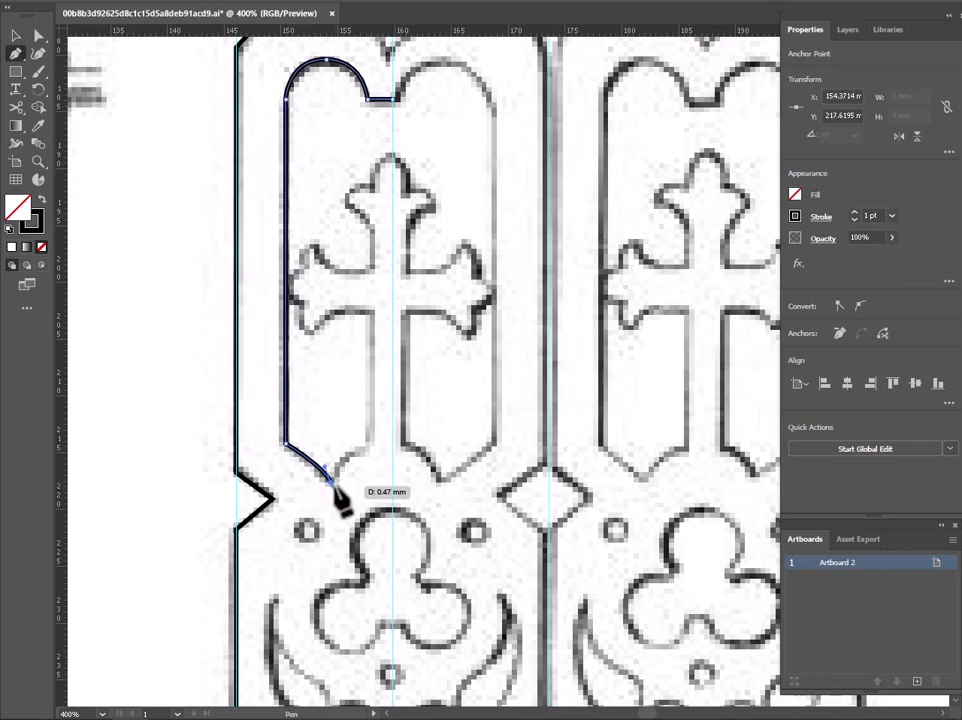
{"action": "key", "text": "ctrl+z"}
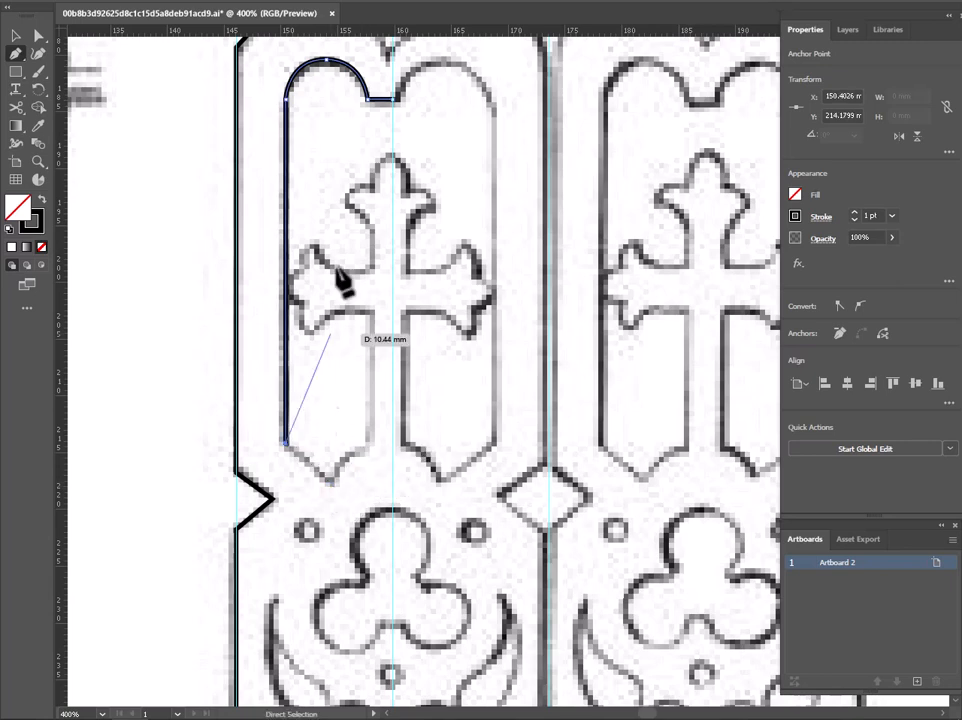
{"action": "left_click_drag", "start_coordinate": [61, 80], "coordinate": [326, 60]}
{"action": "left_click", "coordinate": [15, 56]}
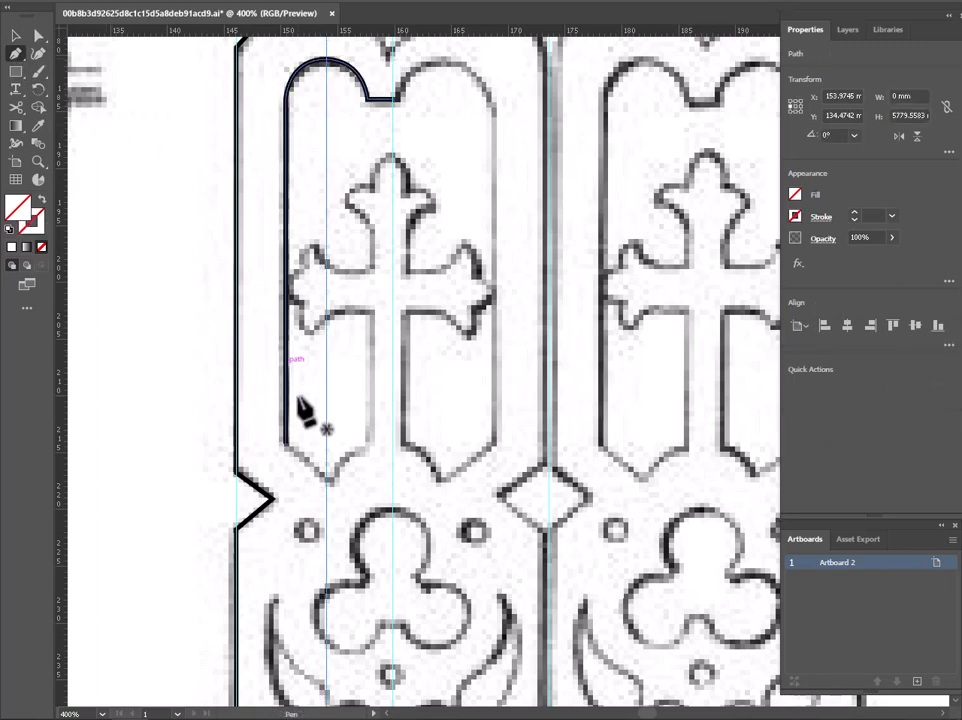
Step: Resume the panel path with a curve from its lower corner to the new guide, and place a horizontal guide through that corner
{"action": "left_click", "coordinate": [286, 443]}
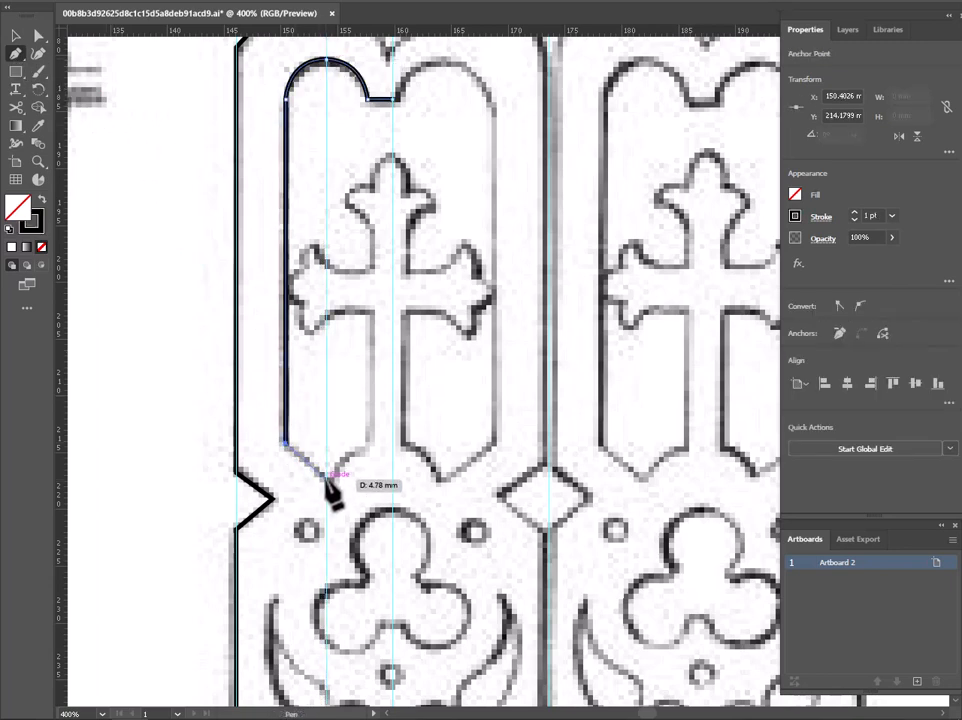
{"action": "left_click", "coordinate": [326, 472]}
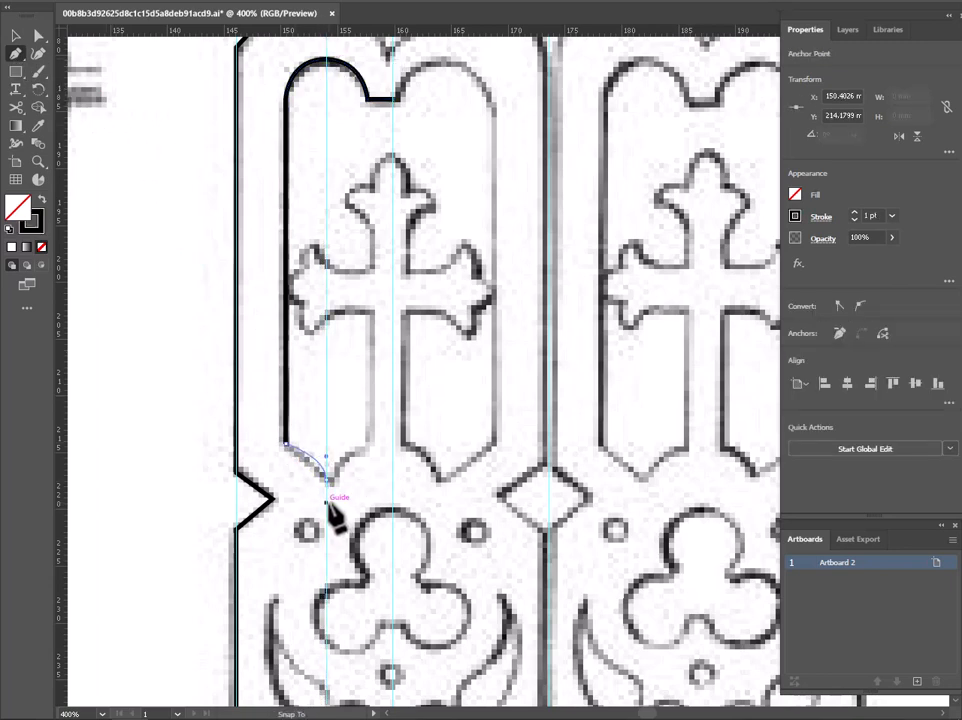
{"action": "left_click_drag", "start_coordinate": [329, 510], "coordinate": [333, 514]}
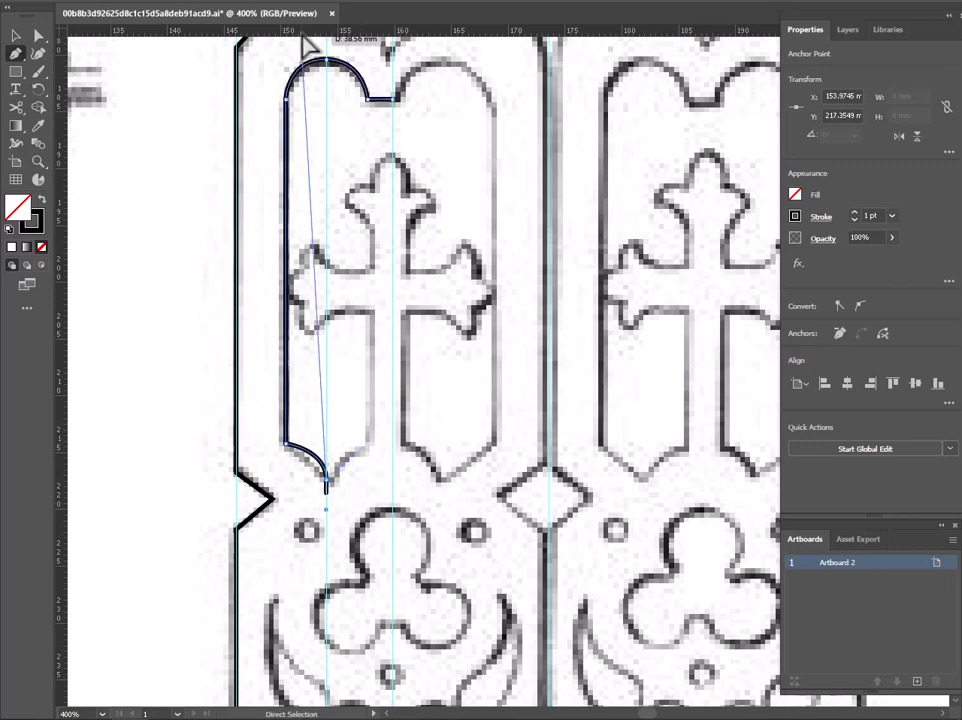
{"action": "left_click_drag", "start_coordinate": [287, 446], "coordinate": [287, 443]}
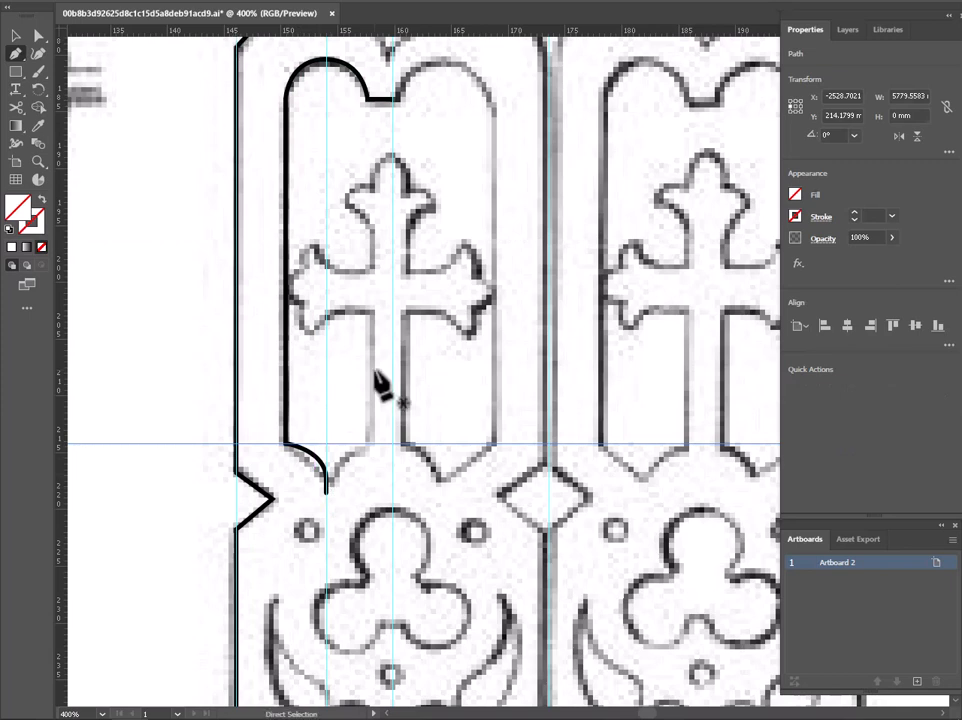
Step: Undo the overlong end of the panel's bottom curve and place the horizontal guide through the lower corner again, at Y about 214.18 mm
{"action": "key", "text": "ctrl+z"}
{"action": "left_click_drag", "start_coordinate": [270, 32], "coordinate": [287, 443]}
Step: Place a vertical guide at X about 157.61 mm and draw a curve from the panel's lower tip to its crossing with the horizontal guide
{"action": "left_click", "coordinate": [329, 478]}
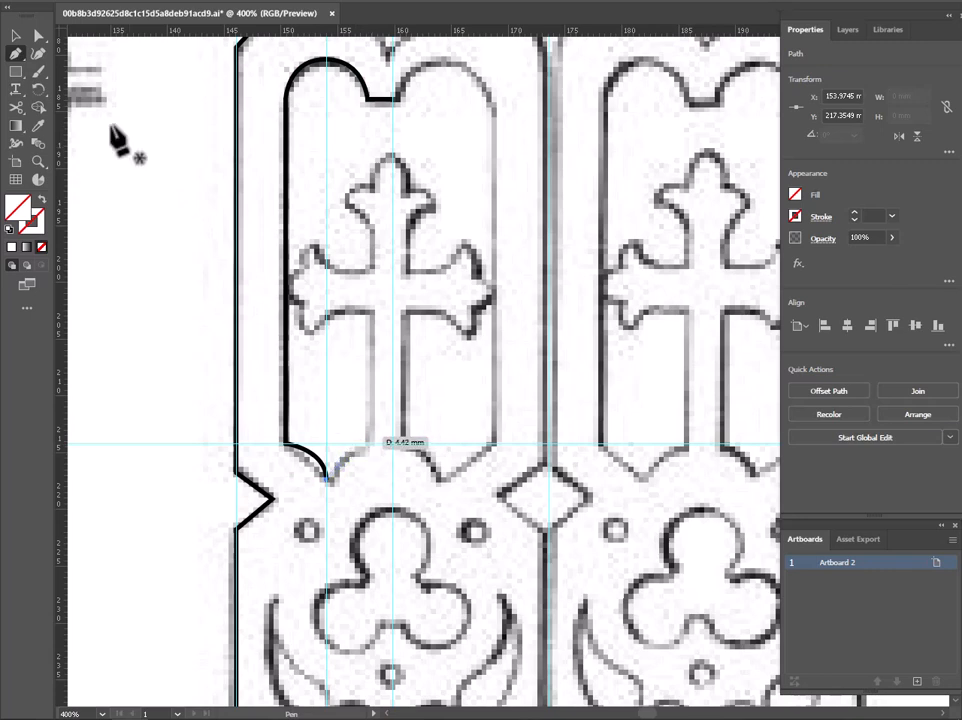
{"action": "left_click_drag", "start_coordinate": [62, 118], "coordinate": [304, 101]}
{"action": "left_click_drag", "start_coordinate": [369, 117], "coordinate": [368, 117]}
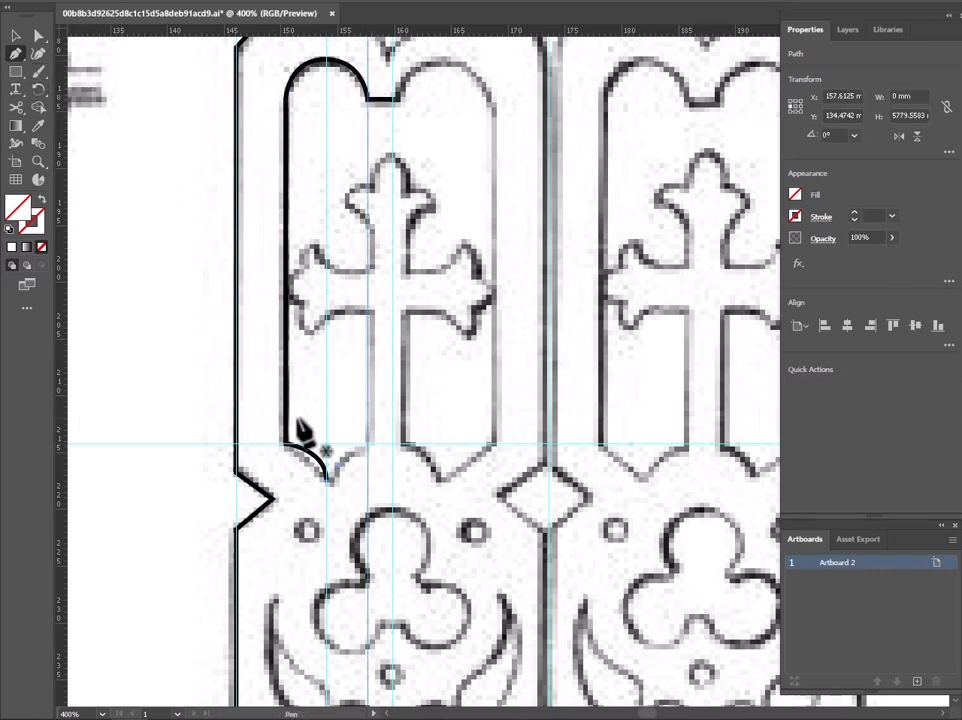
{"action": "left_click", "coordinate": [329, 480]}
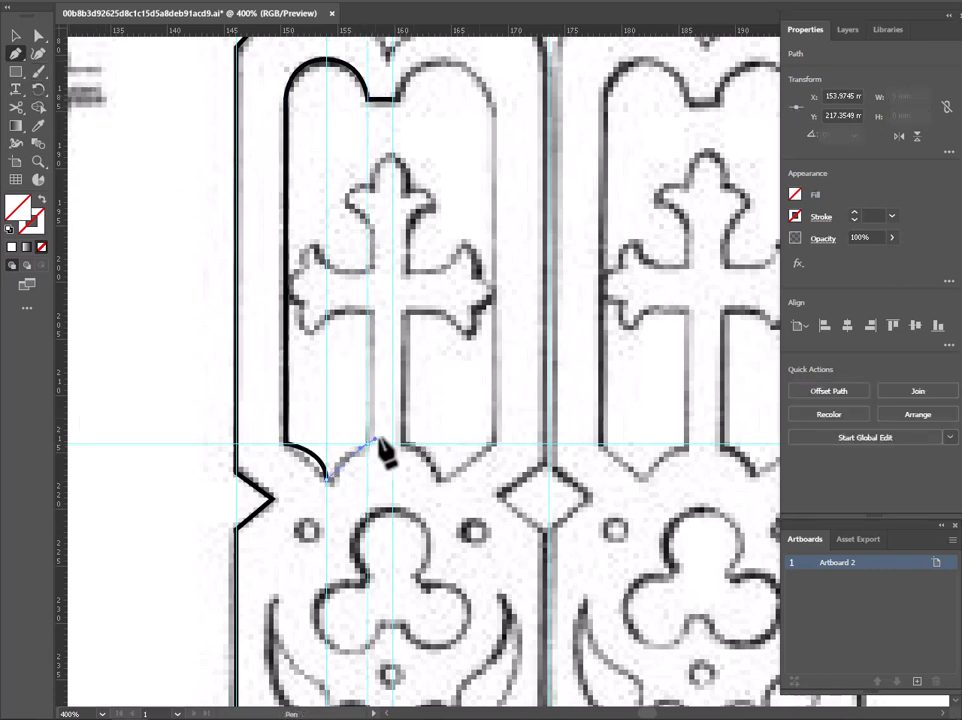
{"action": "left_click", "coordinate": [403, 435]}
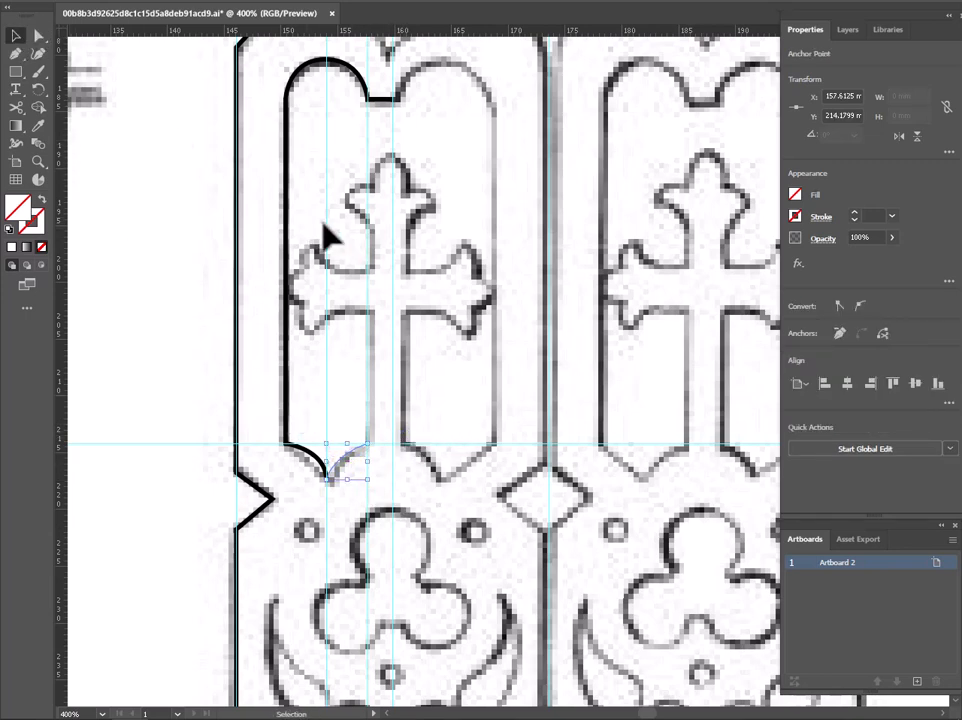
Step: Delete the two vertical guides beside the centre guide and give the new tip curve a 1 pt black stroke
{"action": "left_click_drag", "start_coordinate": [322, 221], "coordinate": [389, 252]}
{"action": "key", "text": "Delete"}
{"action": "left_click", "coordinate": [341, 459]}
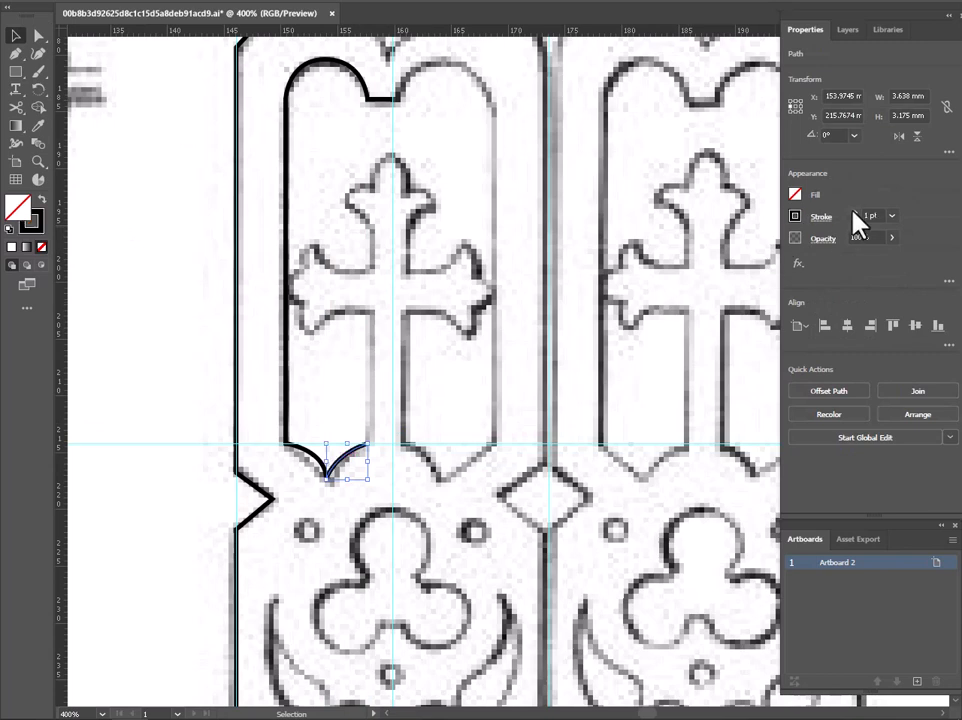
{"action": "left_click", "coordinate": [115, 210]}
{"action": "left_click", "coordinate": [15, 53]}
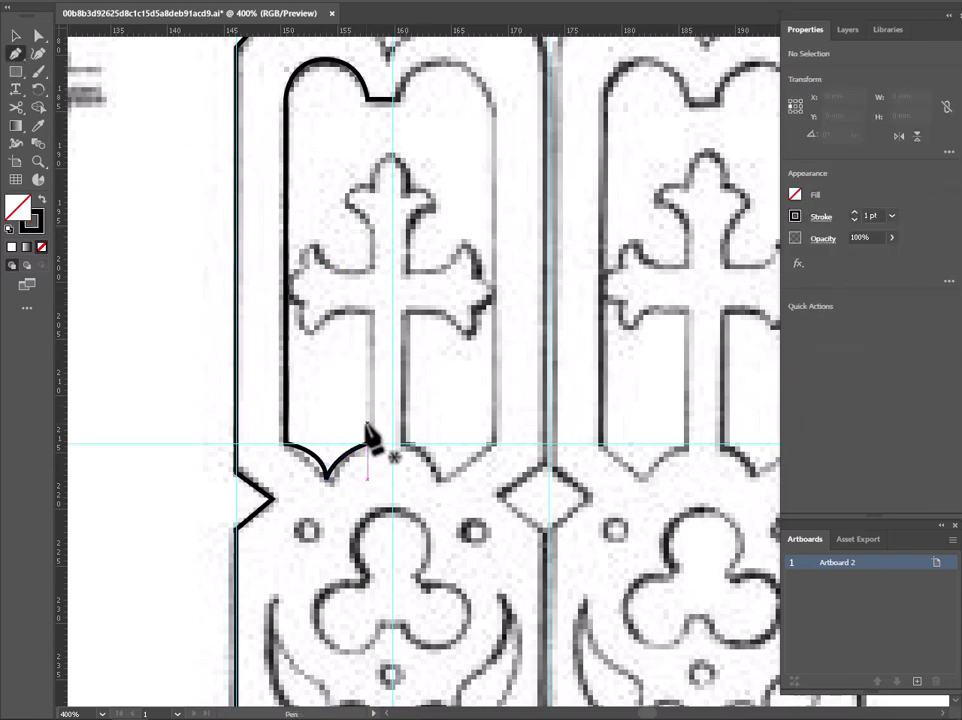
Step: Undo the guide removal and the curve drawn from the panel's lower tip
{"action": "key", "text": "ctrl+z"}
{"action": "key", "text": "ctrl+z"}
{"action": "key", "text": "ctrl+z"}
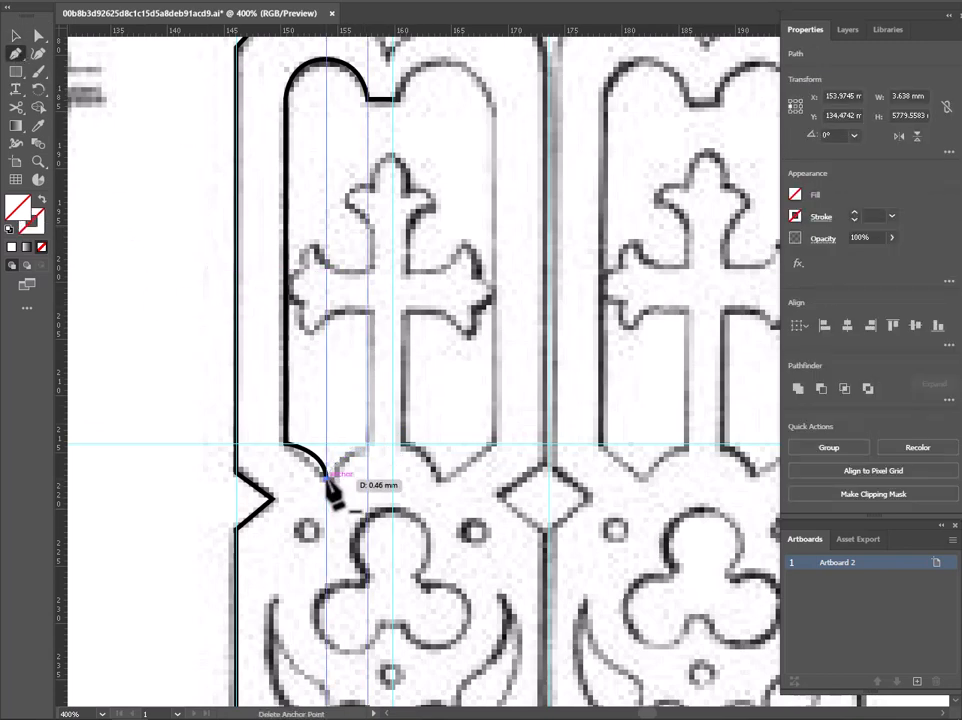
{"action": "left_click", "coordinate": [370, 443]}
{"action": "key", "text": "ctrl+z"}
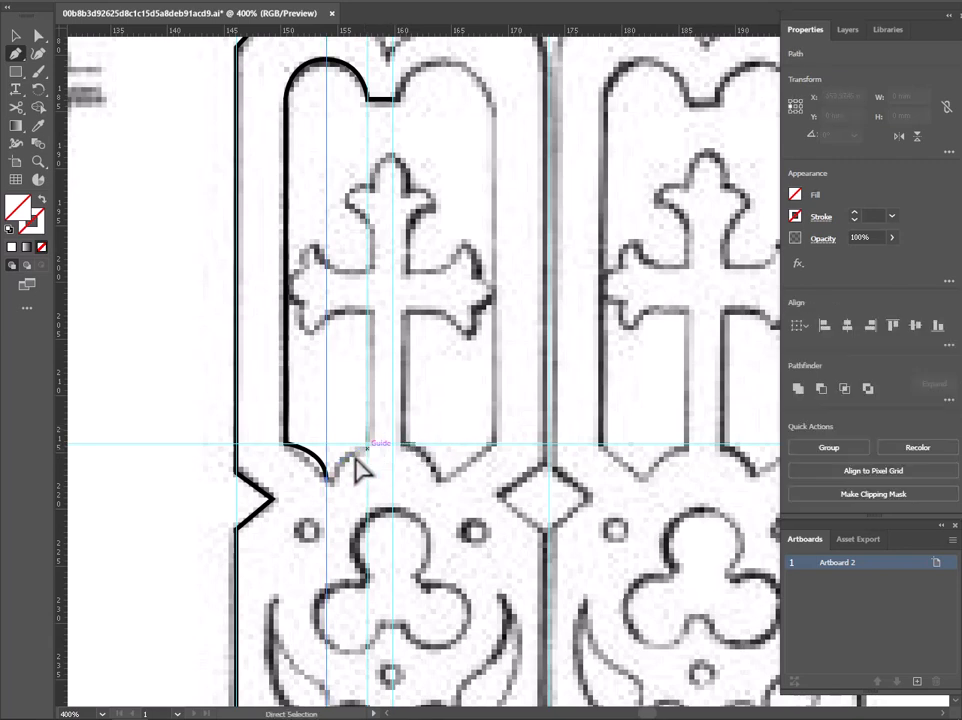
Step: Try to redraw the curve from the panel's lower tip to the guide crossing with the Pen tool
{"action": "left_click", "coordinate": [15, 36]}
{"action": "left_click", "coordinate": [213, 367]}
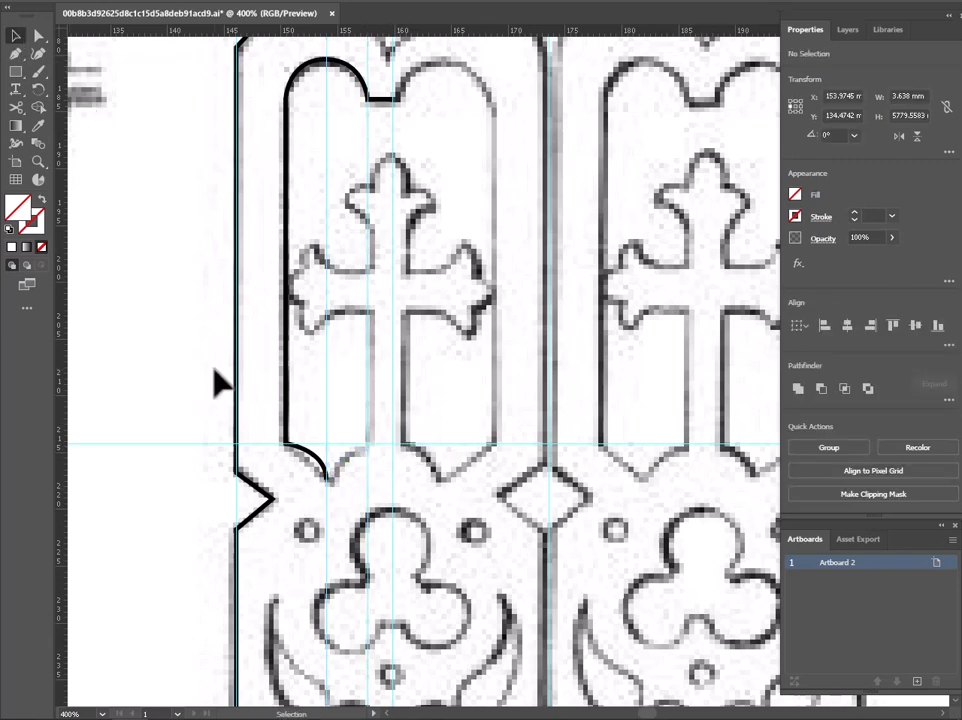
{"action": "left_click", "coordinate": [16, 54]}
{"action": "left_click", "coordinate": [328, 478]}
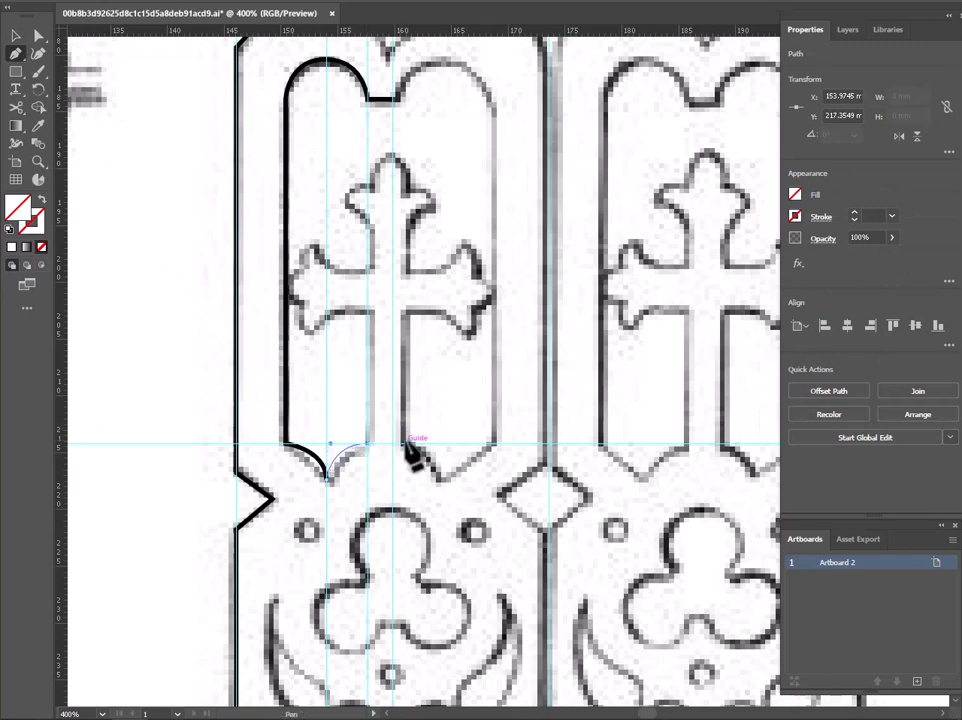
{"action": "left_click", "coordinate": [15, 36]}
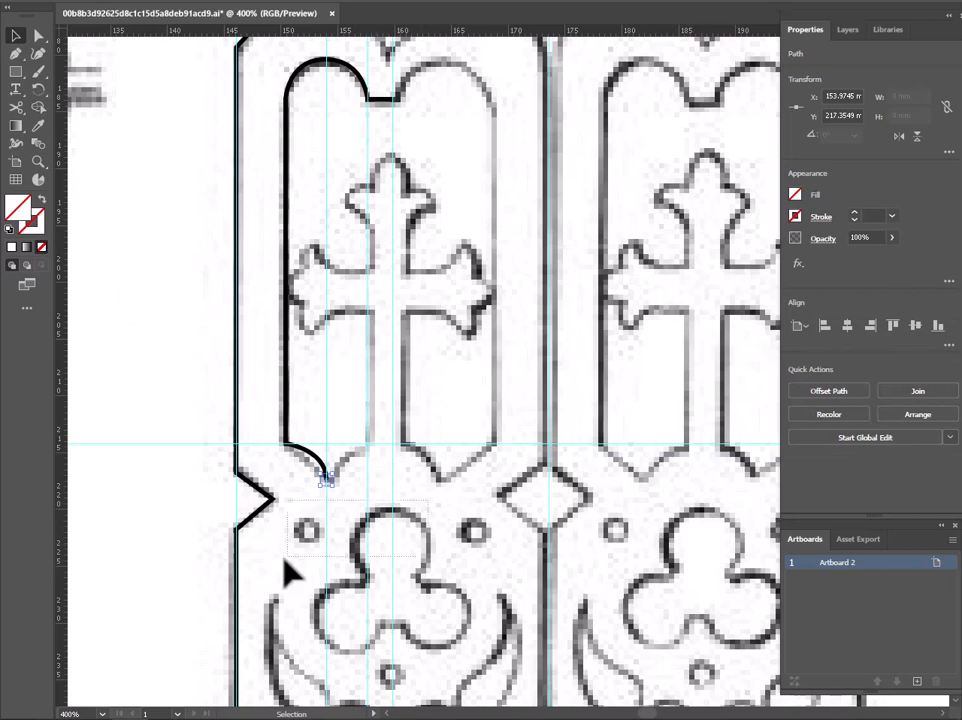
Step: Delete the three vertical guides crossing the cross panel and the stray anchor at its lower tip
{"action": "left_click_drag", "start_coordinate": [283, 557], "coordinate": [283, 557]}
{"action": "key", "text": "Delete"}
{"action": "left_click", "coordinate": [326, 481]}
{"action": "key", "text": "Delete"}
Step: Make a copy of the panel path reflected across the vertical axis and move it so both bottom curves meet at the lower tip
{"action": "left_click", "coordinate": [321, 464]}
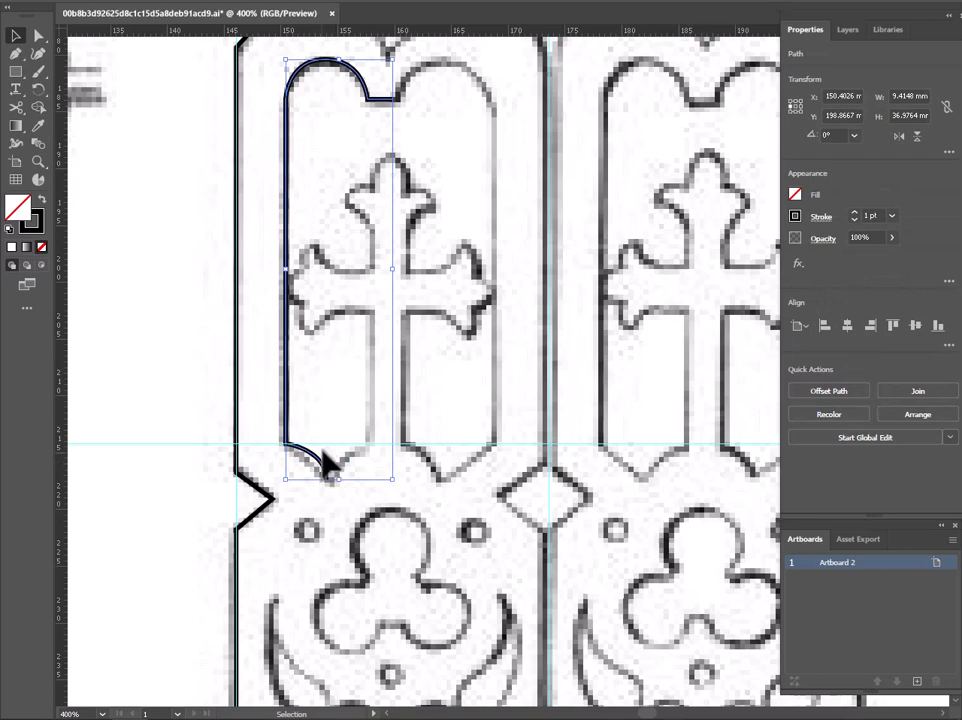
{"action": "right_click", "coordinate": [326, 463]}
{"action": "left_click", "coordinate": [472, 356]}
{"action": "left_click", "coordinate": [596, 228]}
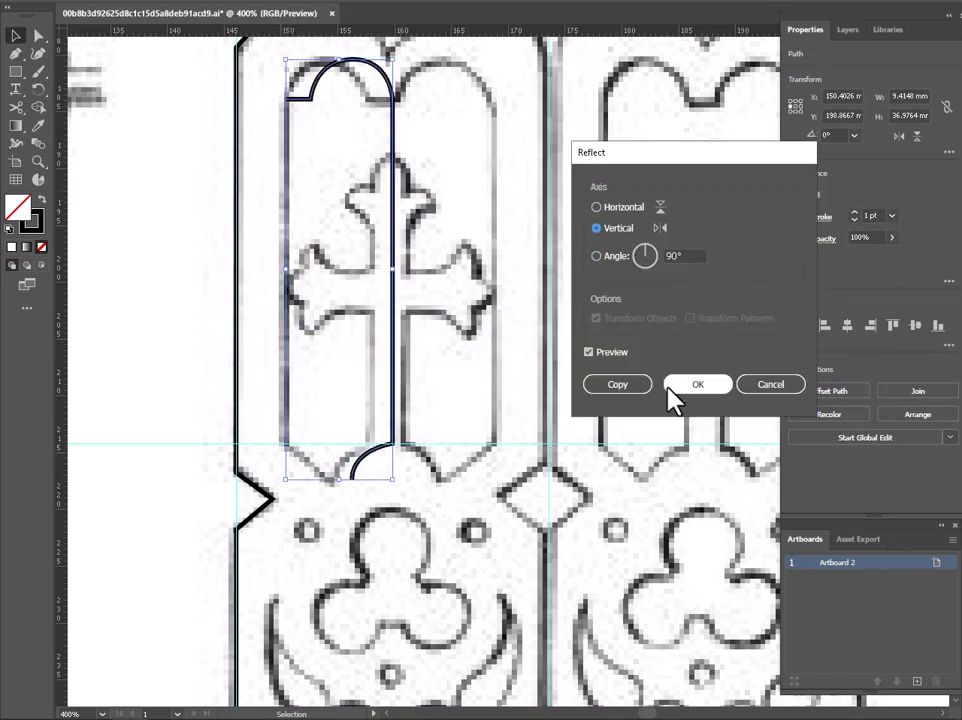
{"action": "left_click", "coordinate": [670, 390]}
{"action": "scroll", "coordinate": [382, 455], "scroll_direction": "up", "scroll_amount": 1}
{"action": "left_click_drag", "start_coordinate": [361, 477], "coordinate": [311, 484]}
Step: Cut the reflected copy with the Scissors tool where its bottom curve meets the horizontal guide, and delete the part above
{"action": "left_click", "coordinate": [16, 107]}
{"action": "left_click", "coordinate": [372, 436]}
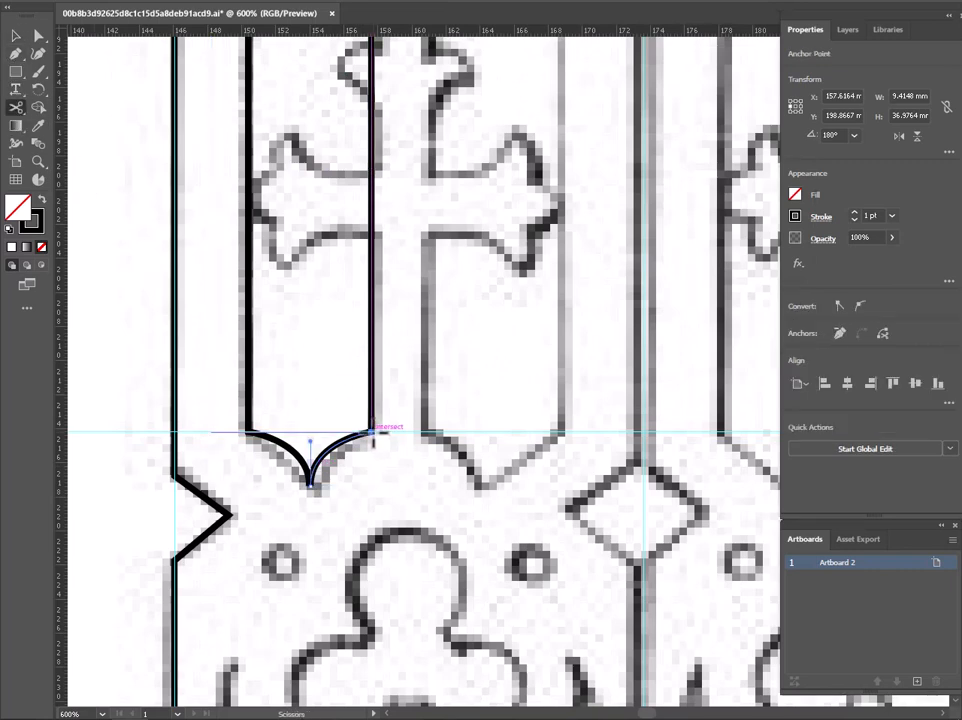
{"action": "key", "text": "v"}
{"action": "left_click", "coordinate": [380, 338]}
{"action": "key", "text": "Delete"}
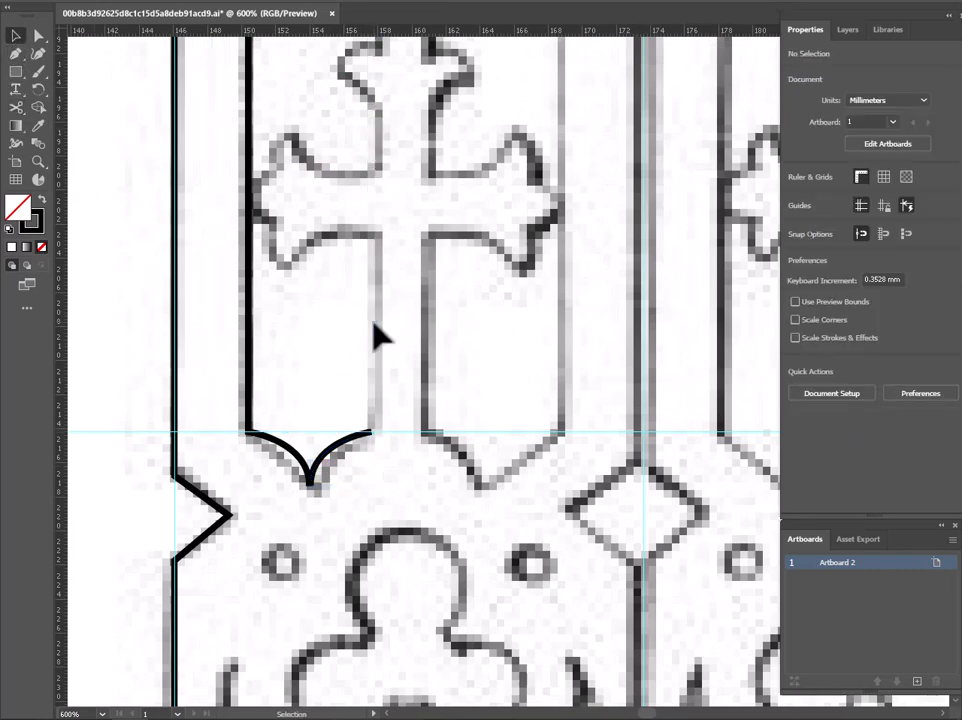
Step: Trace the cross stem from the bottom curve's end straight up to the arm, then along its underside to X about 154.37 mm
{"action": "scroll", "coordinate": [380, 338], "scroll_direction": "down", "scroll_amount": 1}
{"action": "left_click", "coordinate": [16, 53]}
{"action": "left_click", "coordinate": [366, 525]}
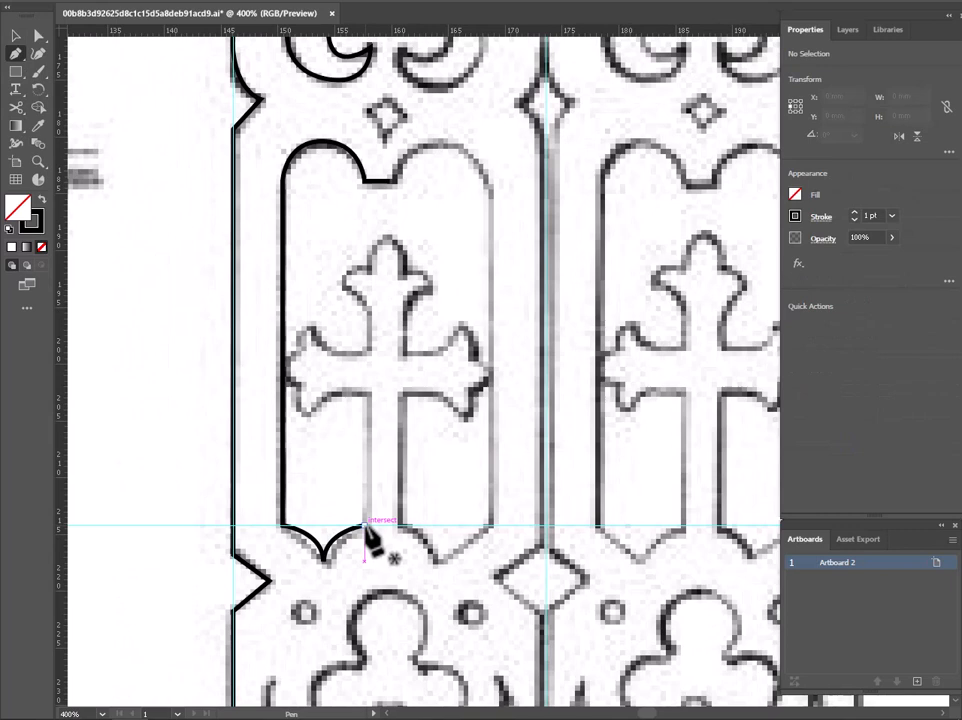
{"action": "left_click", "coordinate": [366, 393]}
{"action": "left_click", "coordinate": [333, 393]}
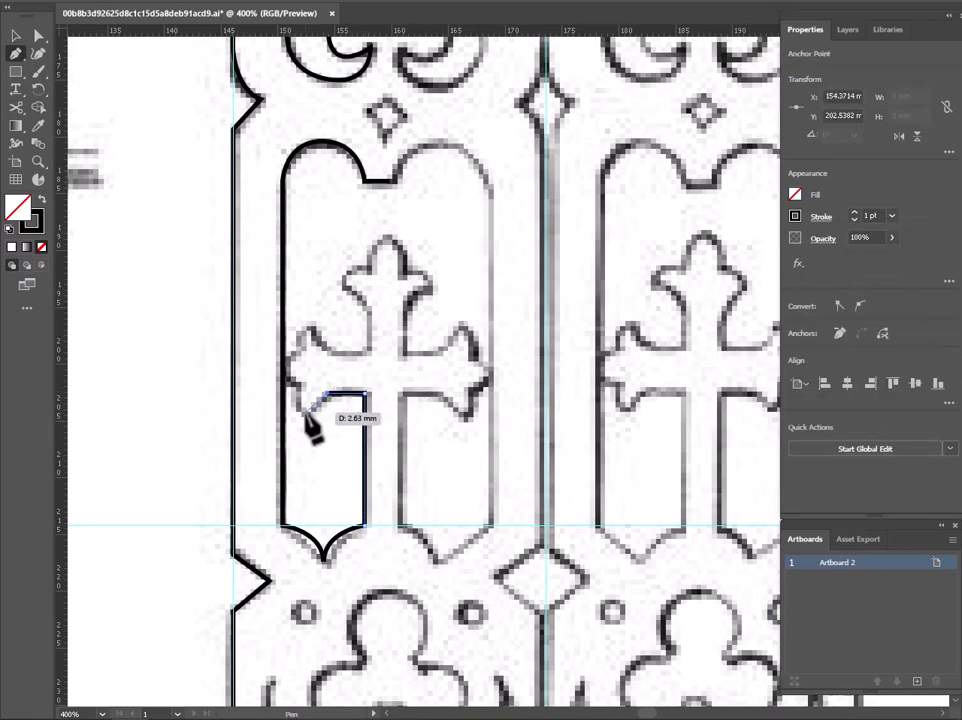
Step: Try to trace the left arm's lower lobe and rounded end up to about X 151.58 mm, Y 198.87 mm
{"action": "left_click", "coordinate": [290, 413]}
{"action": "left_click_drag", "start_coordinate": [310, 415], "coordinate": [299, 386]}
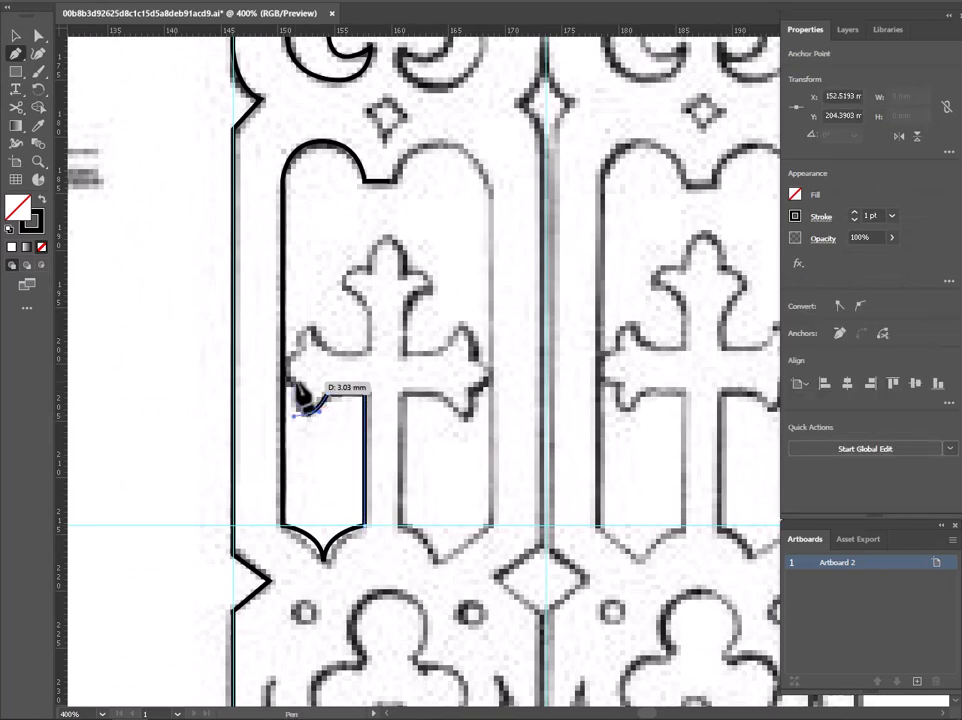
{"action": "left_click", "coordinate": [295, 382]}
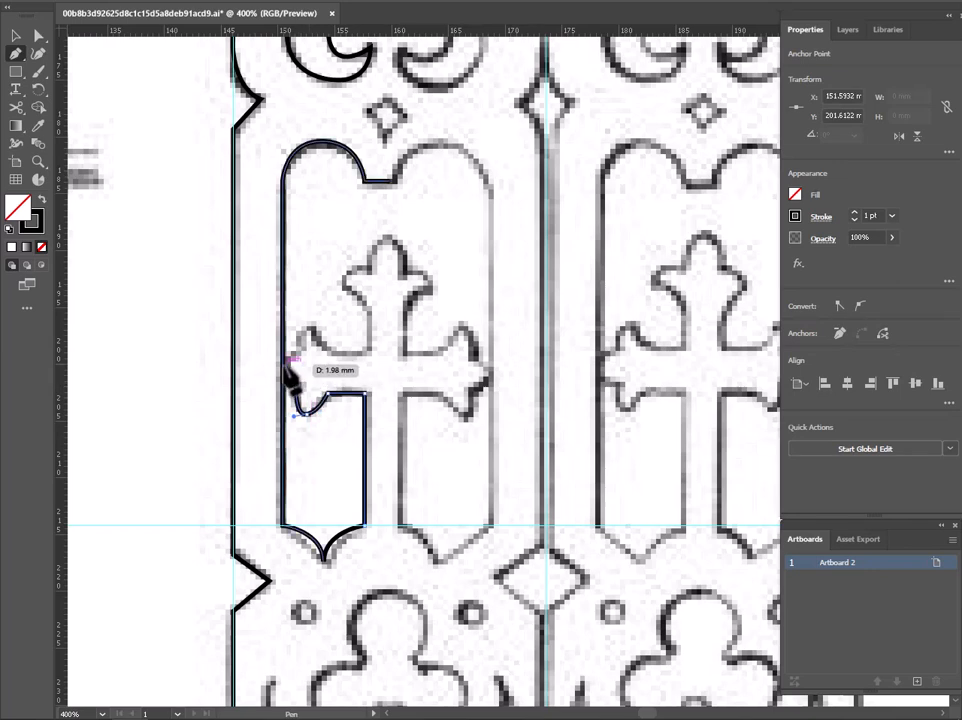
{"action": "scroll", "coordinate": [286, 369], "scroll_direction": "up", "scroll_amount": 1}
{"action": "left_click_drag", "start_coordinate": [304, 343], "coordinate": [320, 312]}
{"action": "scroll", "coordinate": [326, 314], "scroll_direction": "down", "scroll_amount": 1}
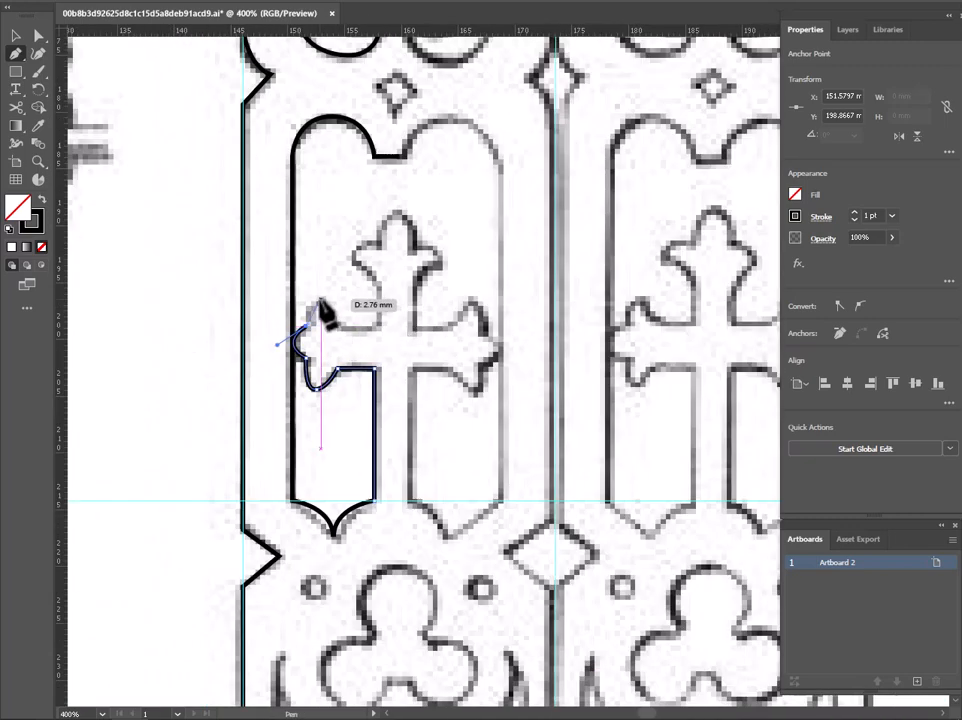
{"action": "scroll", "coordinate": [320, 312], "scroll_direction": "down", "scroll_amount": 3}
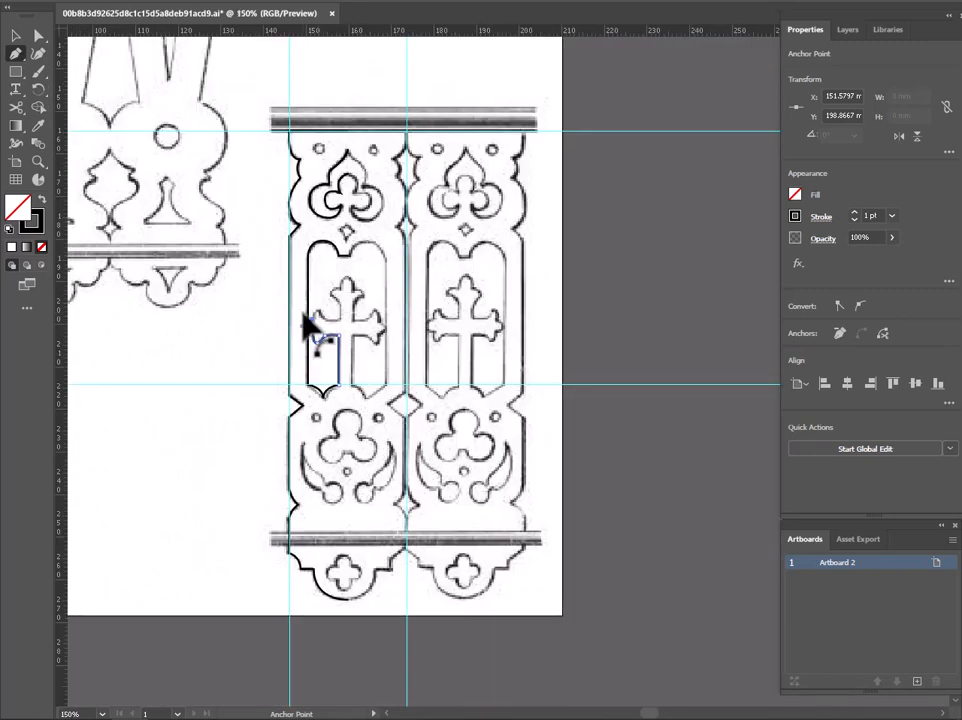
{"action": "scroll", "coordinate": [305, 322], "scroll_direction": "up", "scroll_amount": 3}
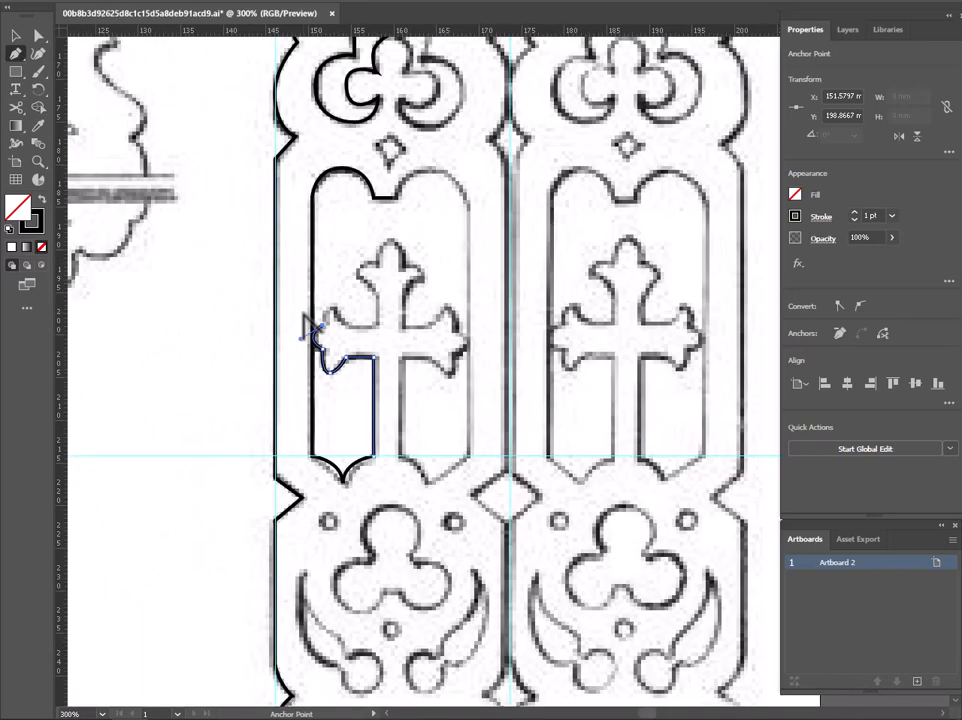
{"action": "scroll", "coordinate": [345, 395], "scroll_direction": "down", "scroll_amount": 2}
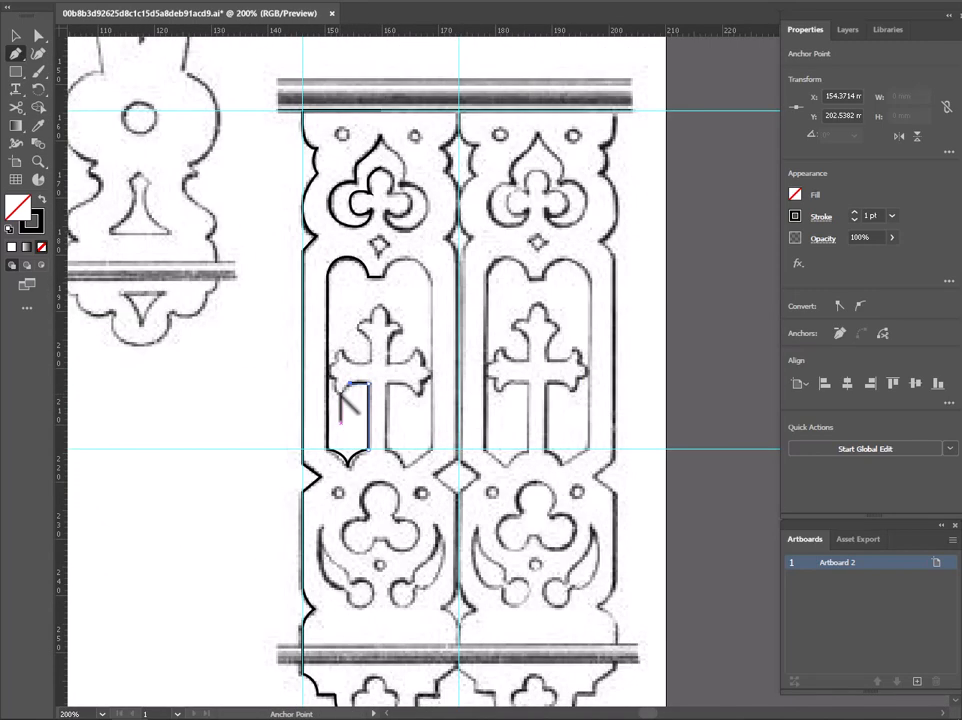
Step: Trace the left arm's lower lobe to its point at X about 152.91 mm, Y 204.19 mm, then up to about X 151.79 mm, Y 201.61 mm
{"action": "left_click", "coordinate": [339, 396]}
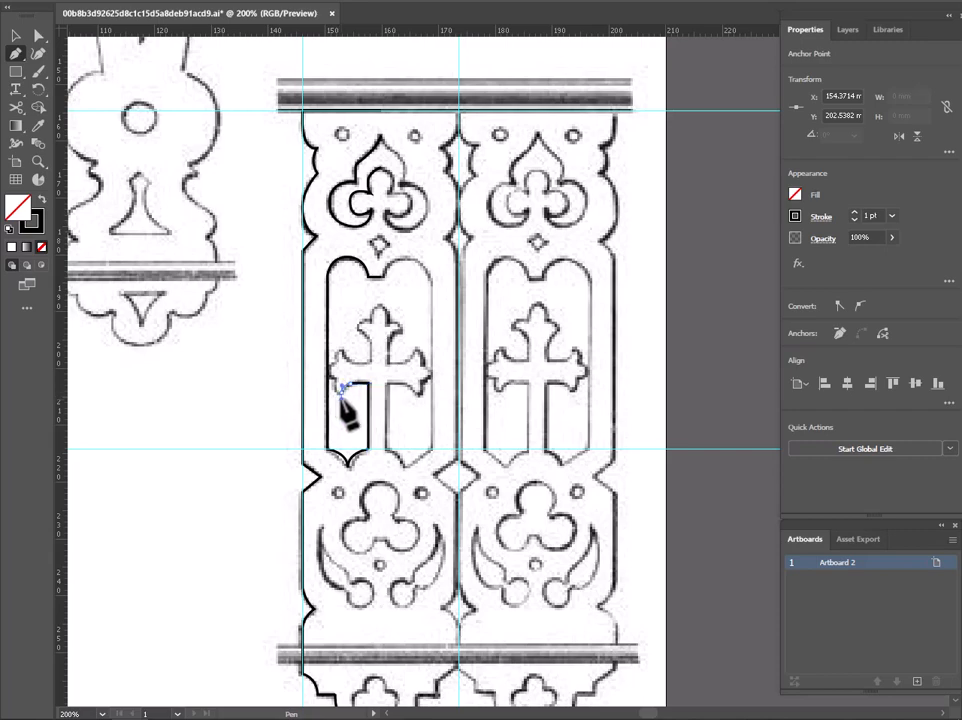
{"action": "scroll", "coordinate": [343, 392], "scroll_direction": "up", "scroll_amount": 1}
{"action": "scroll", "coordinate": [337, 382], "scroll_direction": "up", "scroll_amount": 1}
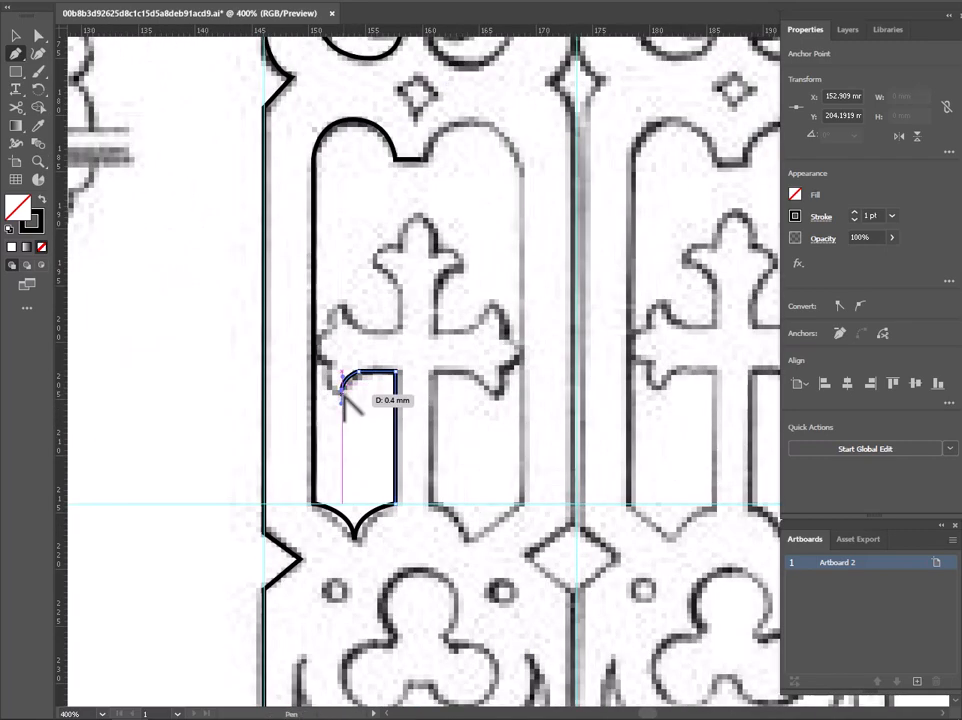
{"action": "left_click_drag", "start_coordinate": [334, 373], "coordinate": [329, 333]}
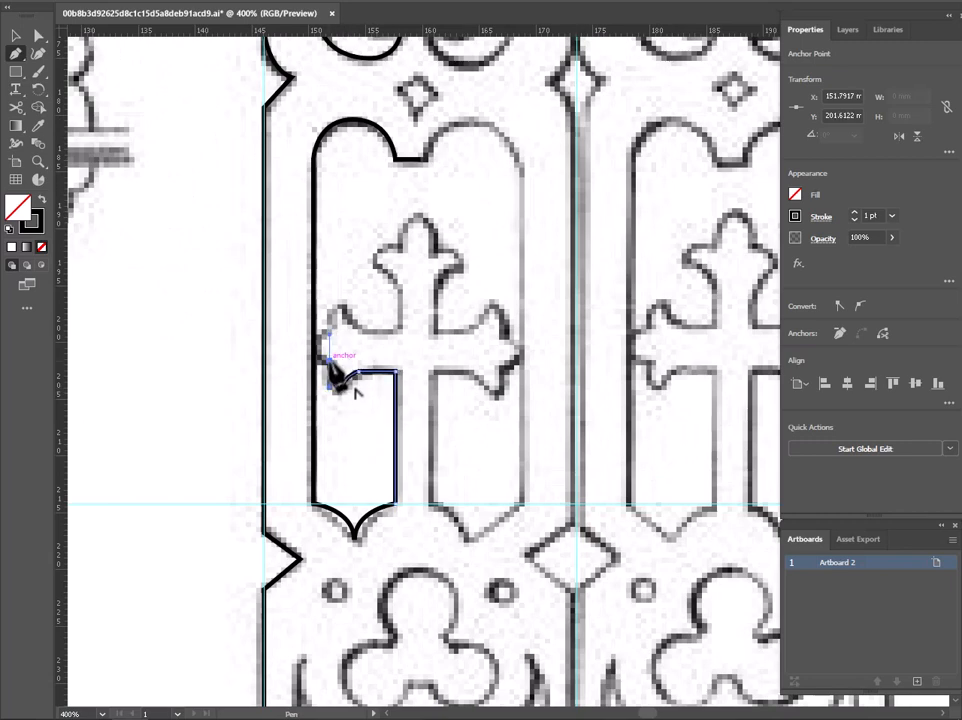
{"action": "key", "text": "Escape"}
Step: Trace the left arm's upper lobe, its flat top edge at Y about 198.87 mm and the stem rising to the top lobe
{"action": "left_click_drag", "start_coordinate": [332, 318], "coordinate": [398, 289]}
{"action": "left_click", "coordinate": [342, 305]}
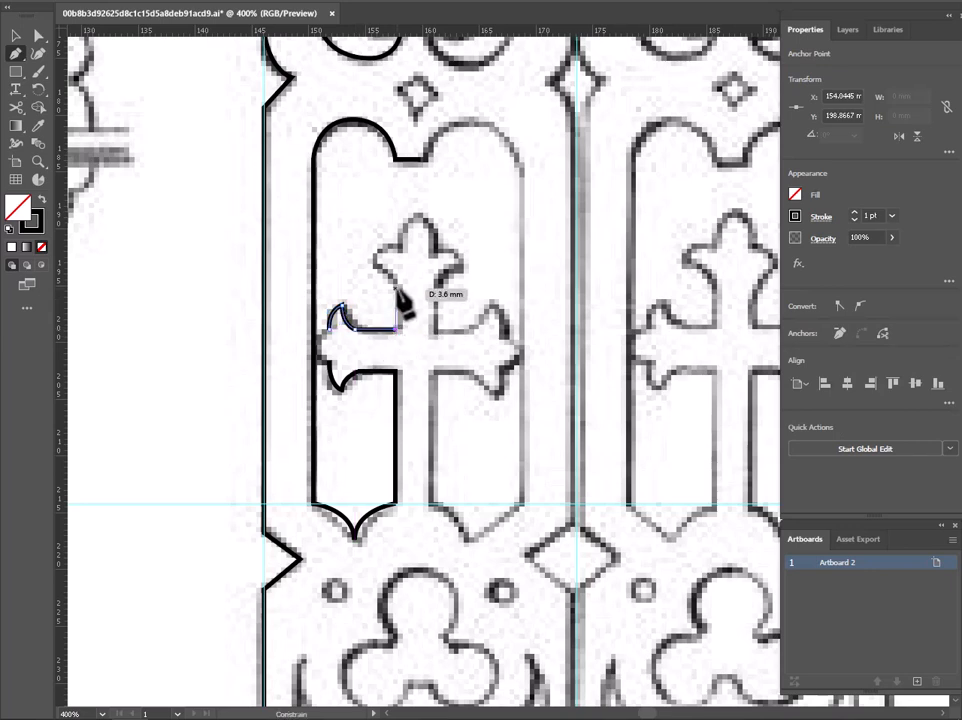
{"action": "left_click", "coordinate": [397, 289], "text": "shift"}
{"action": "key", "text": "Escape"}
Step: Join the left arm's upper and lower lobes with a rounded end touching the panel edge at X about 150.40 mm
{"action": "left_click", "coordinate": [330, 330]}
{"action": "left_click_drag", "start_coordinate": [330, 361], "coordinate": [361, 384]}
{"action": "key", "text": "ctrl+z"}
{"action": "scroll", "coordinate": [322, 362], "scroll_direction": "up", "scroll_amount": 2}
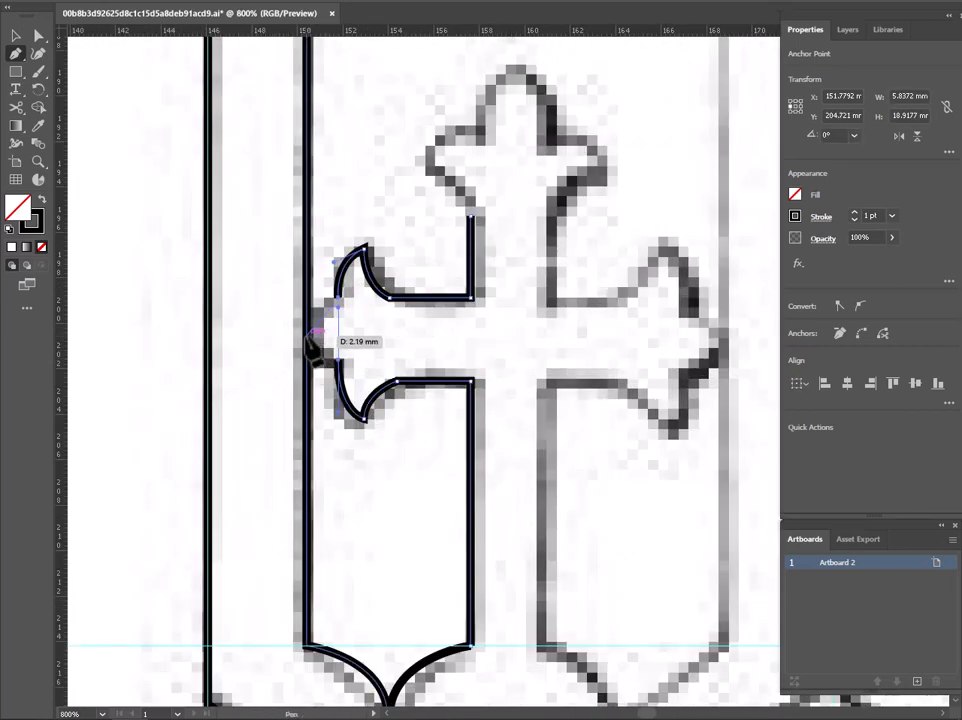
{"action": "left_click_drag", "start_coordinate": [307, 330], "coordinate": [307, 354]}
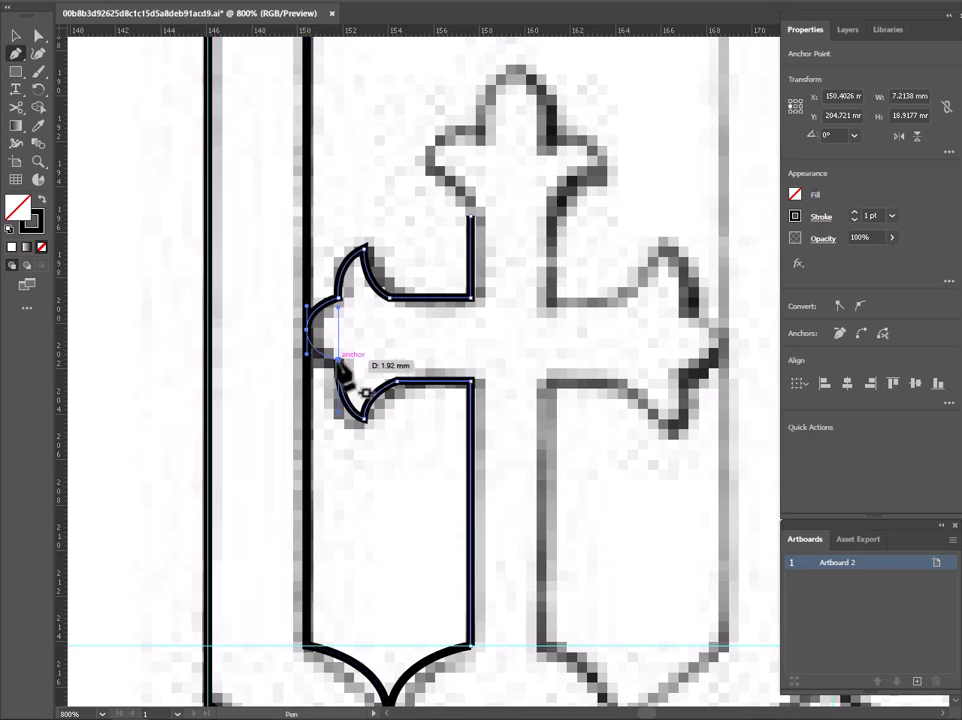
{"action": "left_click", "coordinate": [338, 359]}
Step: Continue the path from the stem around the cross's upper left lobe, ending at about X 157.62 mm, Y 191.36 mm
{"action": "scroll", "coordinate": [420, 395], "scroll_direction": "down", "scroll_amount": 5}
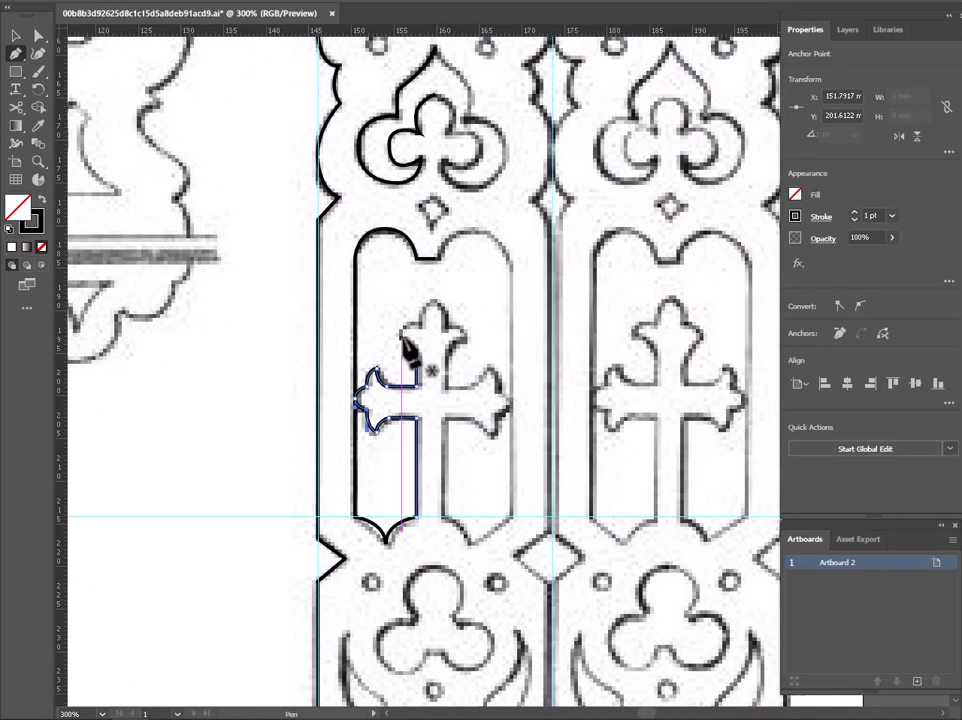
{"action": "key", "text": "a"}
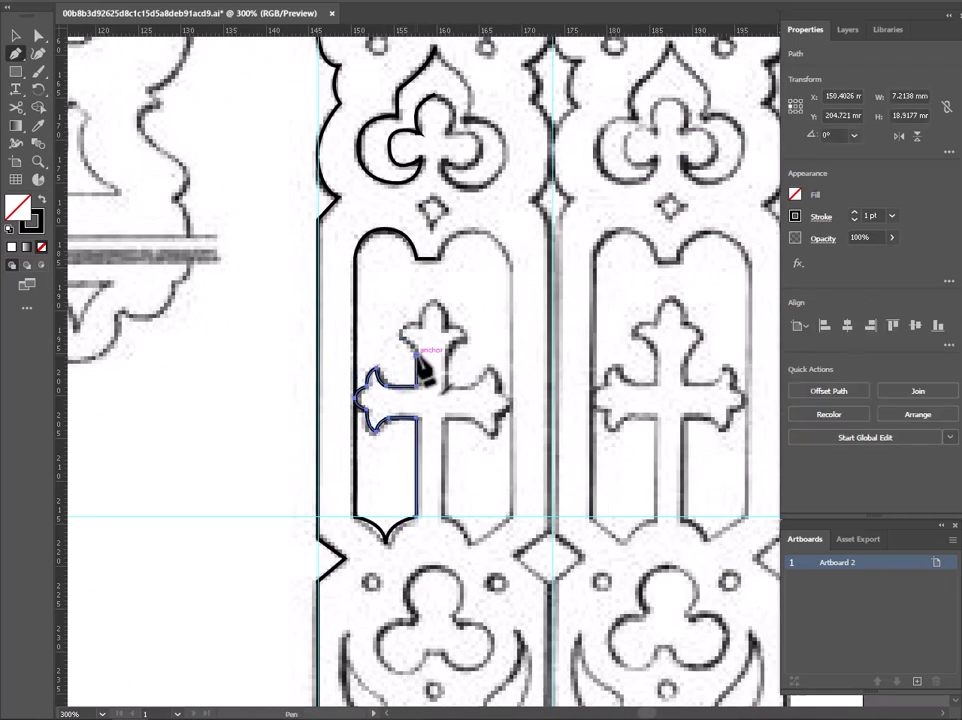
{"action": "left_click_drag", "start_coordinate": [418, 357], "coordinate": [386, 330]}
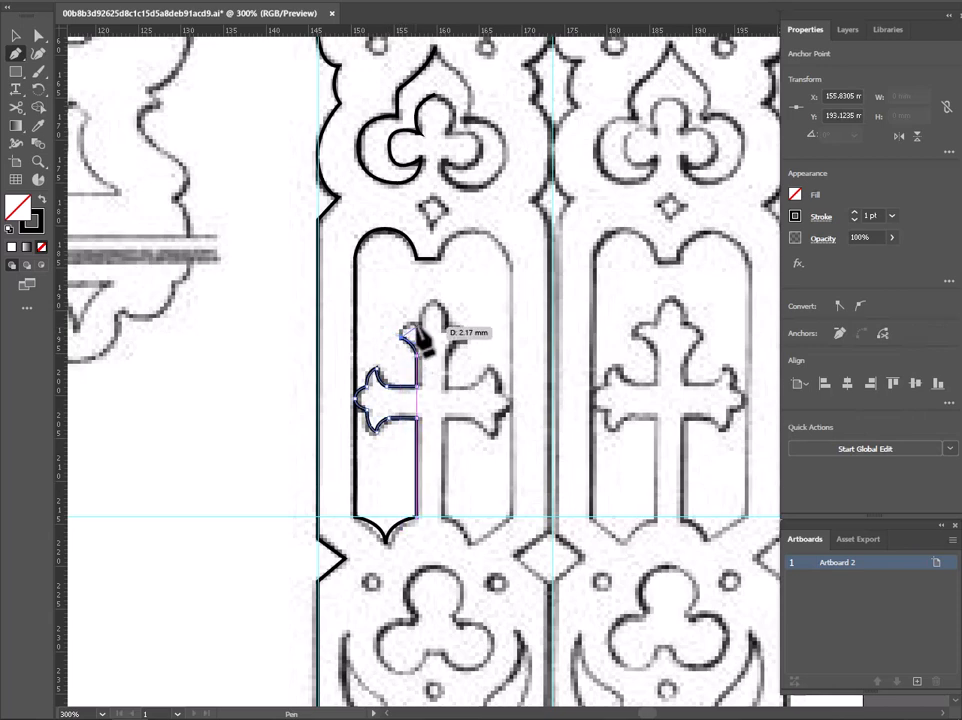
{"action": "mouse_move", "coordinate": [421, 330]}
{"action": "left_mouse_down"}
{"action": "mouse_move", "coordinate": [430, 322]}
{"action": "mouse_move", "coordinate": [421, 330]}
{"action": "left_mouse_up"}
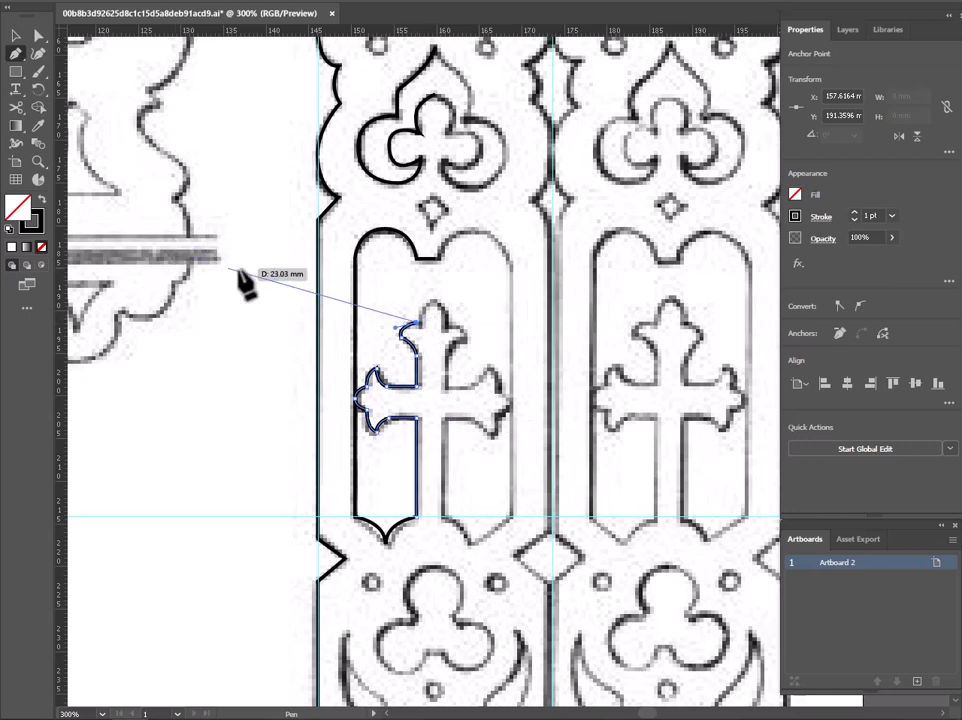
Step: Place a vertical guide through the upper ornament's centre and trace the cross's top curve to it, ending at Y about 188.80 mm
{"action": "left_click_drag", "start_coordinate": [432, 108], "coordinate": [435, 140]}
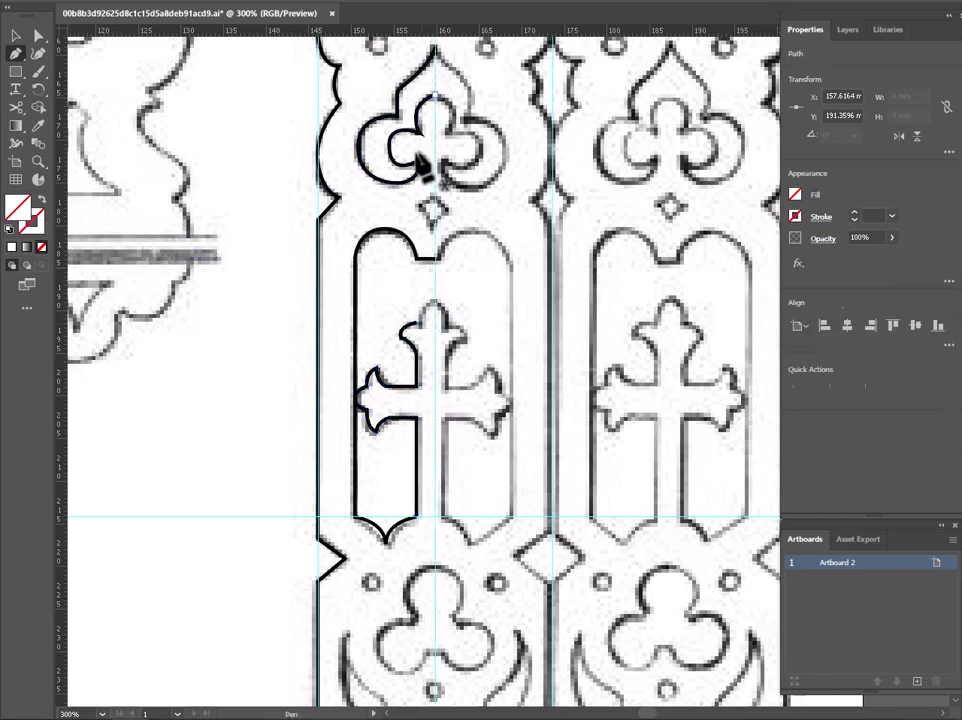
{"action": "left_click", "coordinate": [417, 323]}
{"action": "left_click_drag", "start_coordinate": [435, 302], "coordinate": [452, 298]}
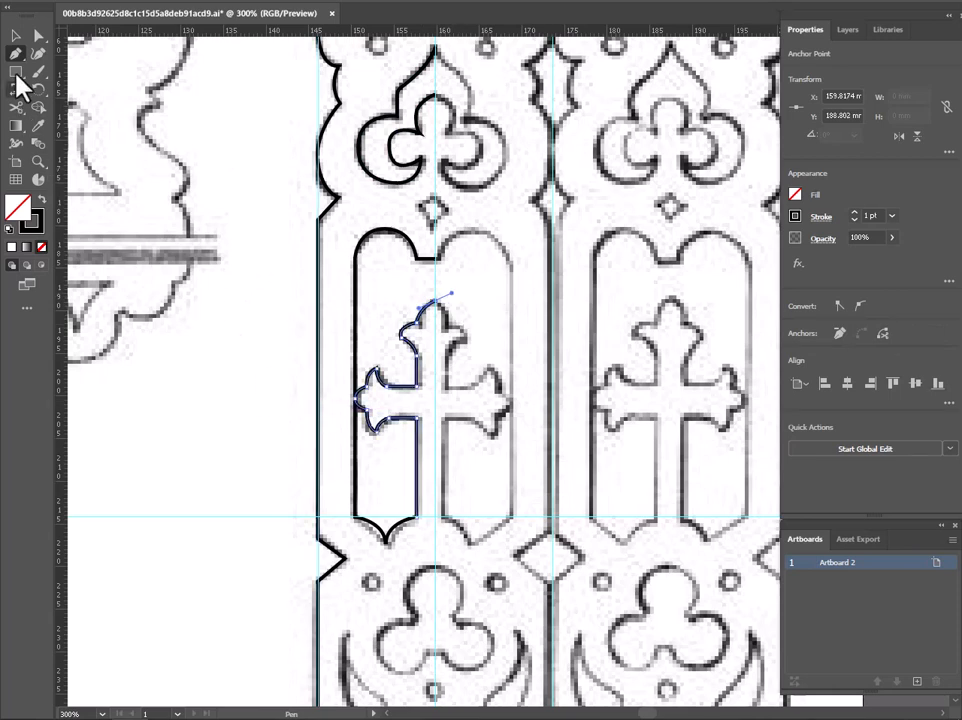
Step: Select the traced left half of the cross panel and reflect a copy of it about the vertical axis
{"action": "left_click", "coordinate": [15, 36]}
{"action": "left_click", "coordinate": [208, 462]}
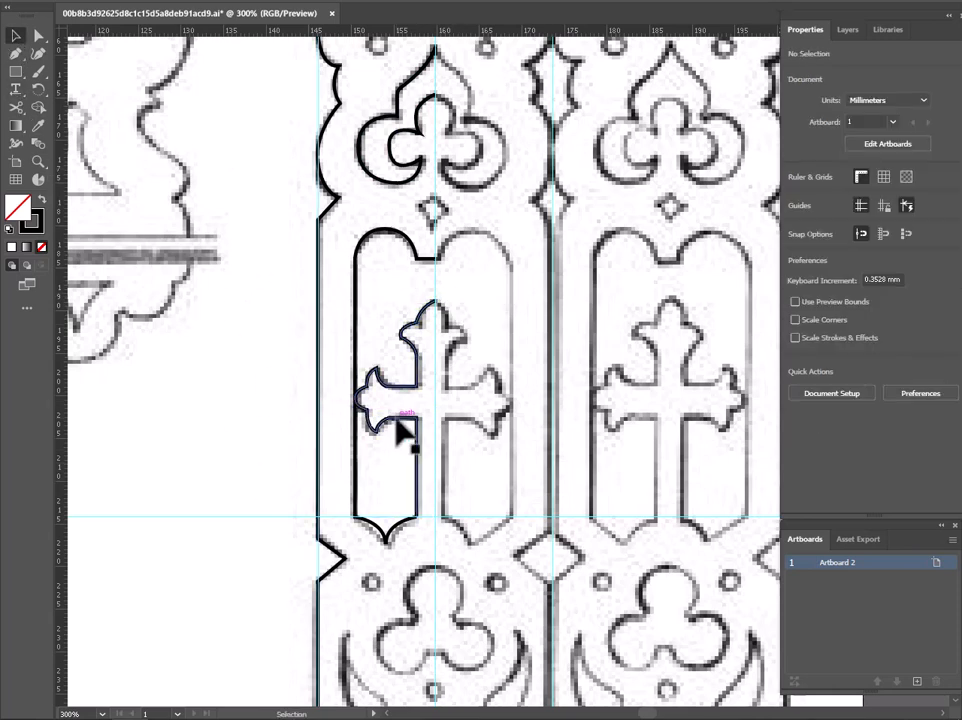
{"action": "left_click", "coordinate": [403, 432]}
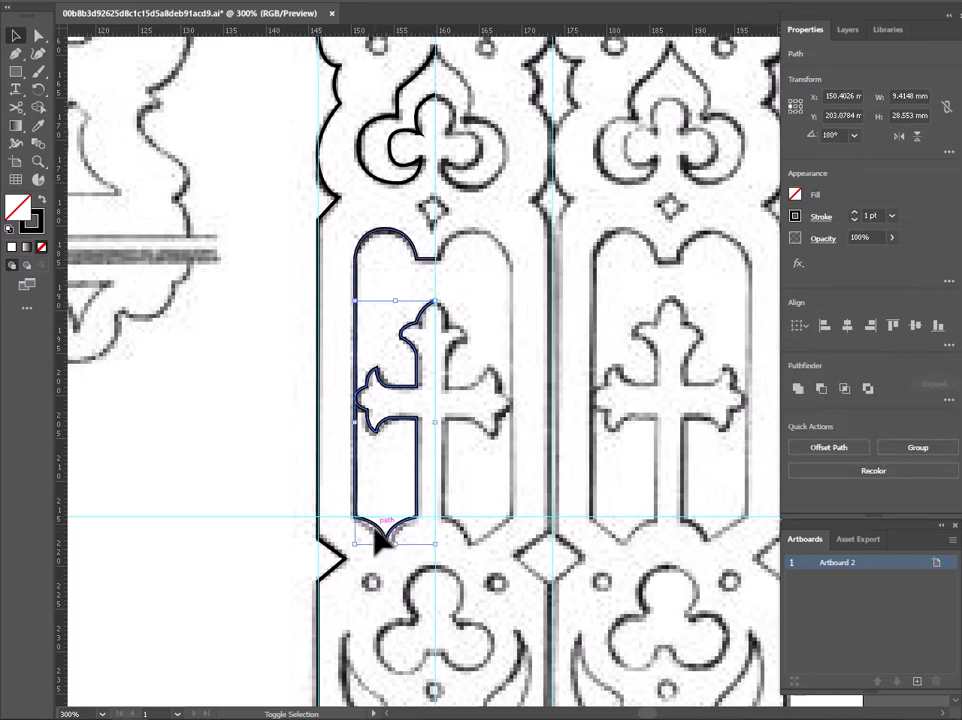
{"action": "right_click", "coordinate": [378, 540]}
{"action": "mouse_move", "coordinate": [552, 447]}
{"action": "left_click", "coordinate": [556, 486]}
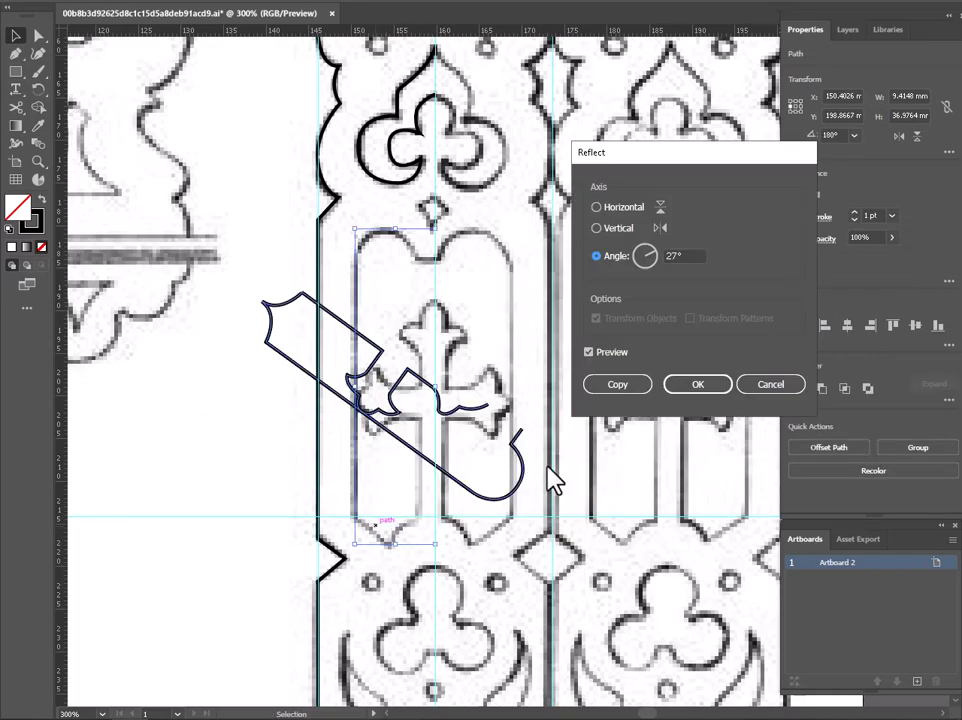
{"action": "left_click", "coordinate": [596, 228]}
{"action": "left_click", "coordinate": [617, 384]}
Step: Move the mirrored cross panel half against the centre guide at X about 159.82 mm so both halves meet
{"action": "left_click_drag", "start_coordinate": [390, 368], "coordinate": [458, 341]}
{"action": "scroll", "coordinate": [436, 246], "scroll_direction": "up", "scroll_amount": 4}
{"action": "scroll", "coordinate": [443, 476], "scroll_direction": "up", "scroll_amount": 3}
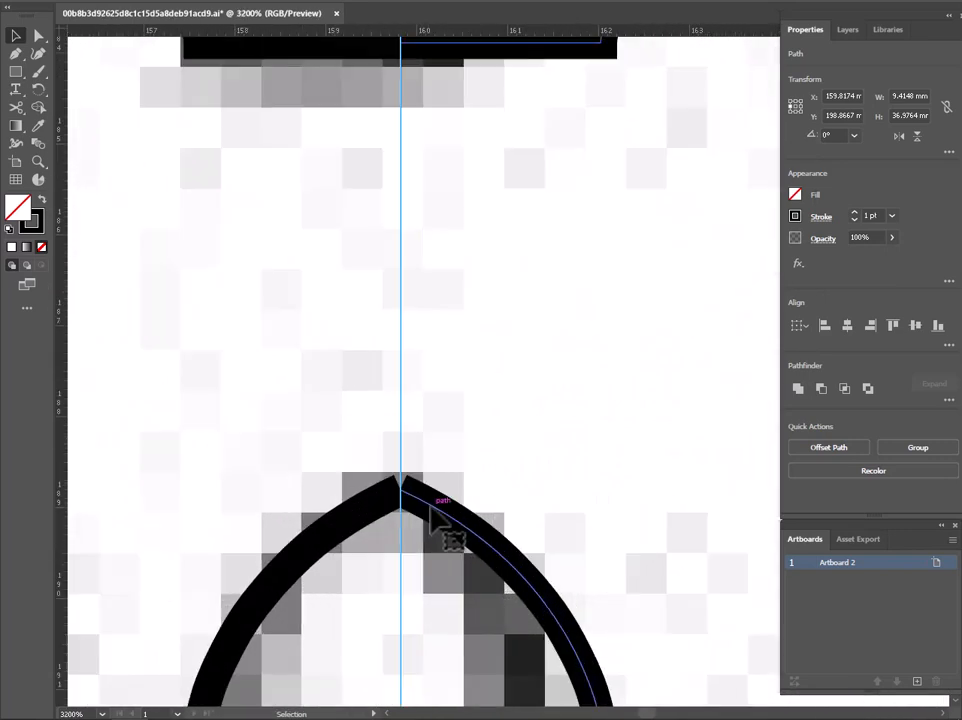
{"action": "mouse_move", "coordinate": [429, 508]}
{"action": "left_mouse_down"}
{"action": "mouse_move", "coordinate": [422, 502]}
{"action": "mouse_move", "coordinate": [432, 506]}
{"action": "left_mouse_up"}
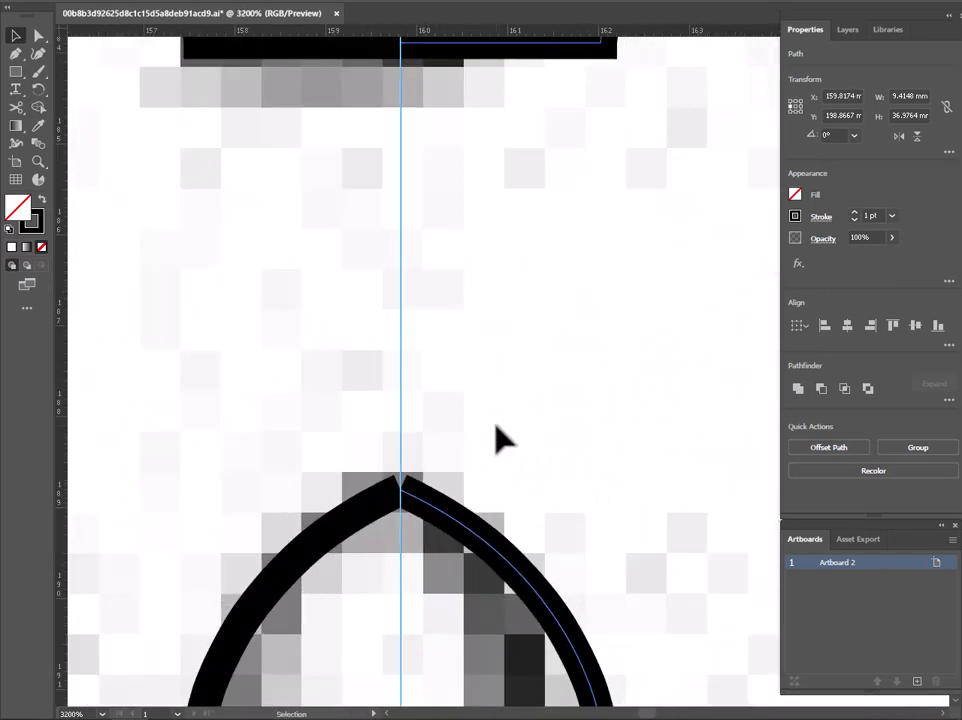
{"action": "left_click", "coordinate": [497, 427]}
{"action": "scroll", "coordinate": [497, 427], "scroll_direction": "down", "scroll_amount": 6}
Step: Try to unite the left and right halves of the cross panel into one shape
{"action": "left_click_drag", "start_coordinate": [508, 474], "coordinate": [491, 259]}
{"action": "scroll", "coordinate": [510, 405], "scroll_direction": "down", "scroll_amount": 1}
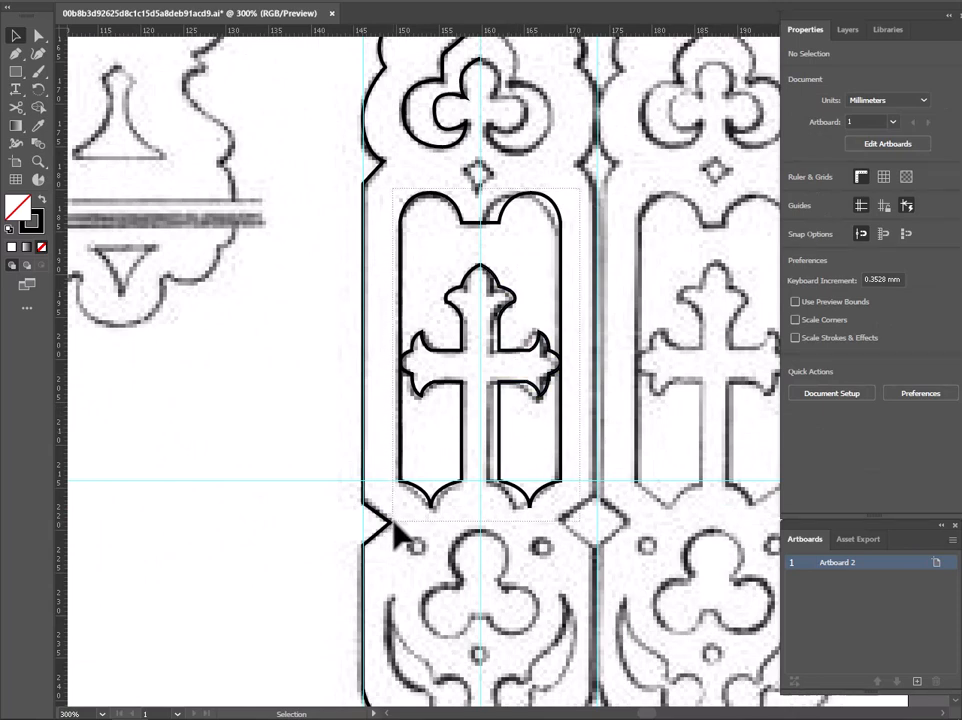
{"action": "left_click_drag", "start_coordinate": [393, 521], "coordinate": [392, 521]}
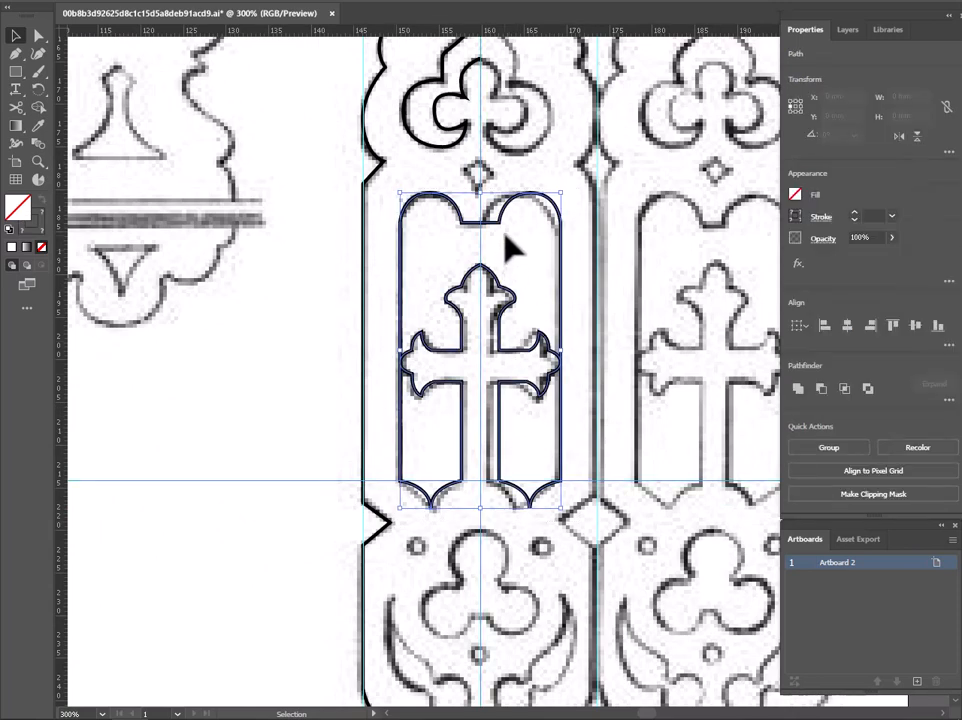
{"action": "left_click", "coordinate": [799, 387]}
{"action": "key", "text": "ctrl+z"}
{"action": "left_click", "coordinate": [584, 352]}
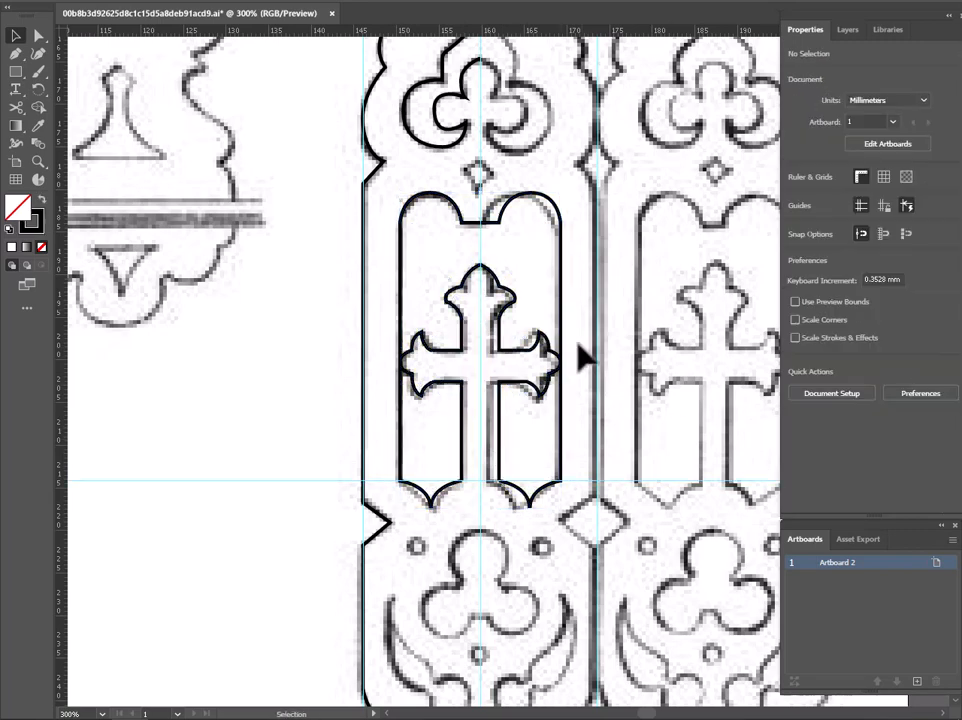
Step: Draw a circle about 2.60 mm in diameter over the first plank's upper left hole
{"action": "scroll", "coordinate": [515, 480], "scroll_direction": "down", "scroll_amount": 1}
{"action": "scroll", "coordinate": [515, 480], "scroll_direction": "down", "scroll_amount": 3}
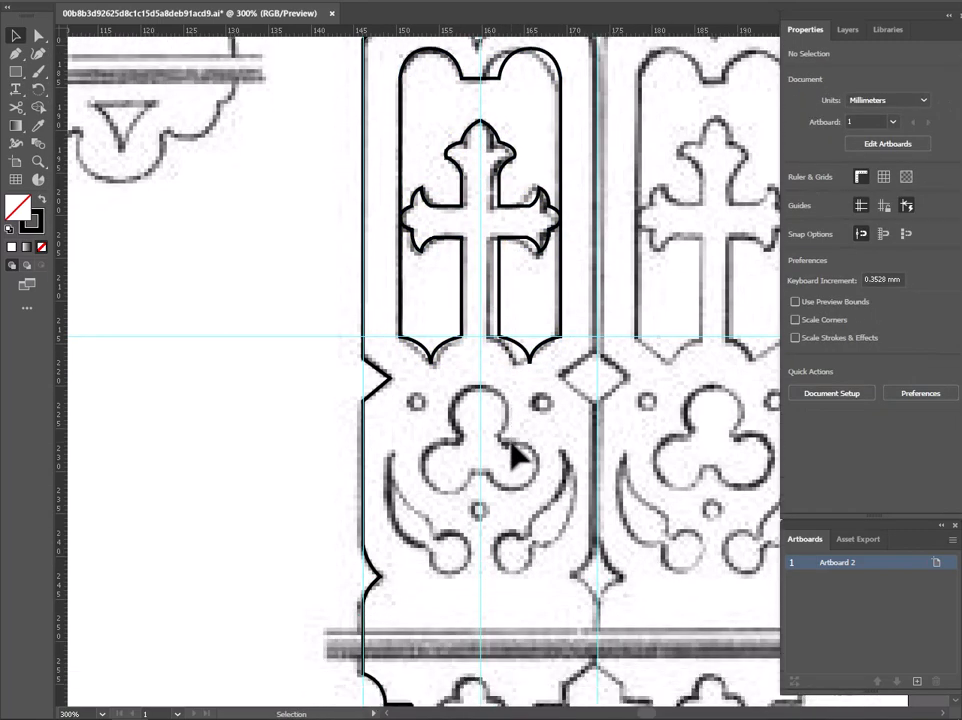
{"action": "scroll", "coordinate": [515, 455], "scroll_direction": "down", "scroll_amount": 2}
{"action": "scroll", "coordinate": [515, 455], "scroll_direction": "up", "scroll_amount": 10}
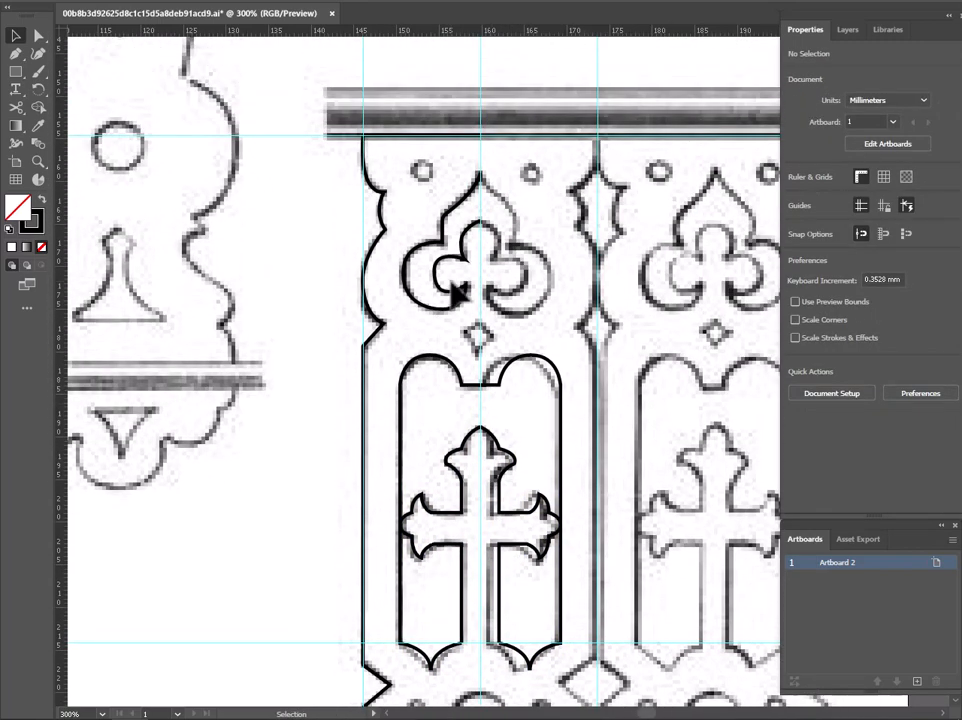
{"action": "scroll", "coordinate": [451, 286], "scroll_direction": "down", "scroll_amount": 10}
{"action": "scroll", "coordinate": [488, 462], "scroll_direction": "up", "scroll_amount": 1}
{"action": "scroll", "coordinate": [490, 457], "scroll_direction": "down", "scroll_amount": 3}
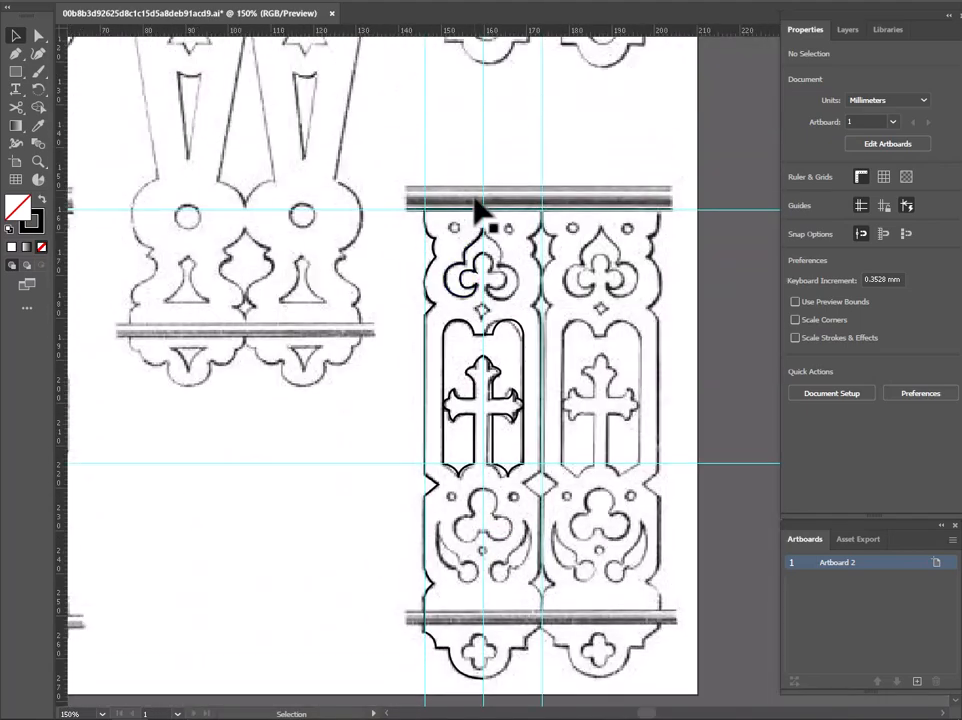
{"action": "left_click_drag", "start_coordinate": [16, 75], "coordinate": [75, 108]}
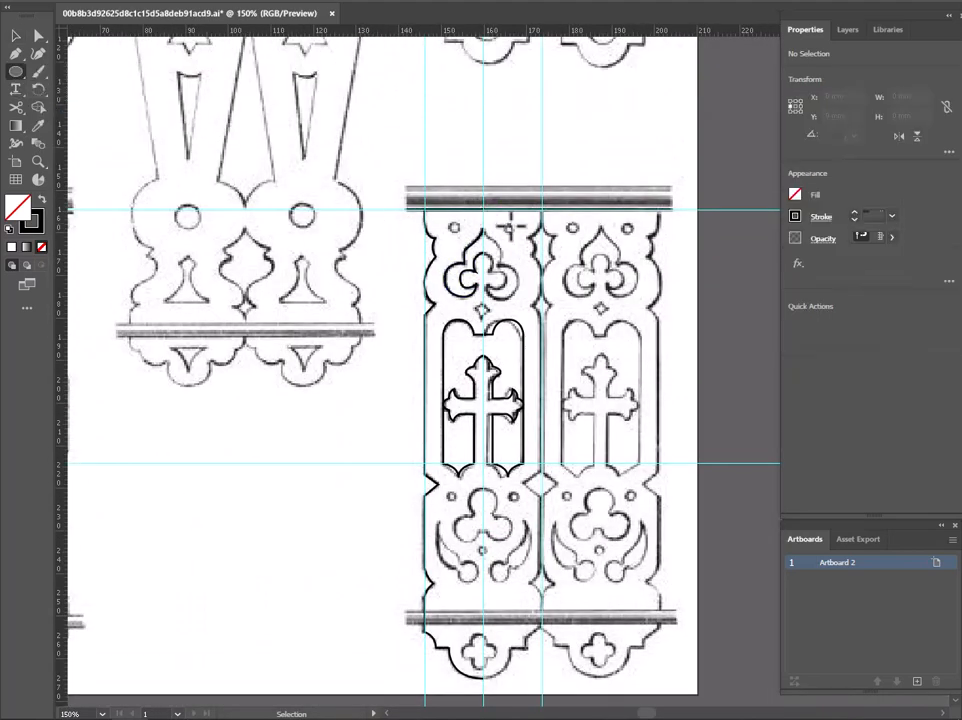
{"action": "scroll", "coordinate": [485, 226], "scroll_direction": "up", "scroll_amount": 3}
{"action": "scroll", "coordinate": [492, 227], "scroll_direction": "down", "scroll_amount": 3}
{"action": "scroll", "coordinate": [492, 227], "scroll_direction": "up", "scroll_amount": 6}
{"action": "scroll", "coordinate": [340, 234], "scroll_direction": "down", "scroll_amount": 2}
{"action": "left_click_drag", "start_coordinate": [285, 212], "coordinate": [332, 258]}
{"action": "scroll", "coordinate": [305, 238], "scroll_direction": "down", "scroll_amount": 3}
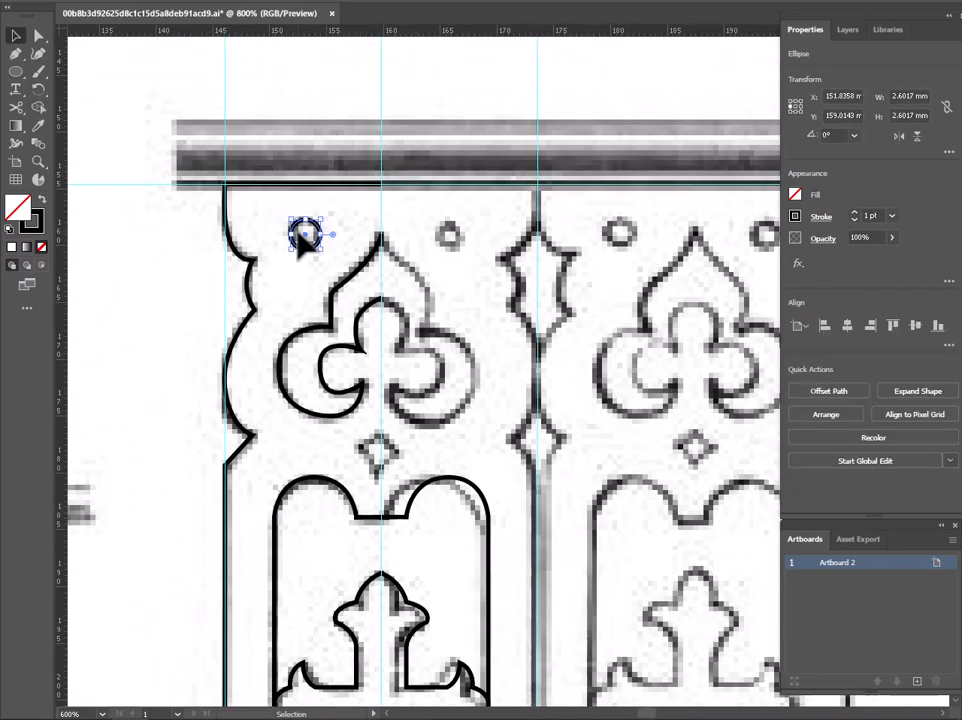
Step: Copy the circle onto the plank's upper right hole at X about 165.20 mm, using a temporary line from the centre guide for alignment
{"action": "left_click_drag", "start_coordinate": [301, 232], "coordinate": [417, 234]}
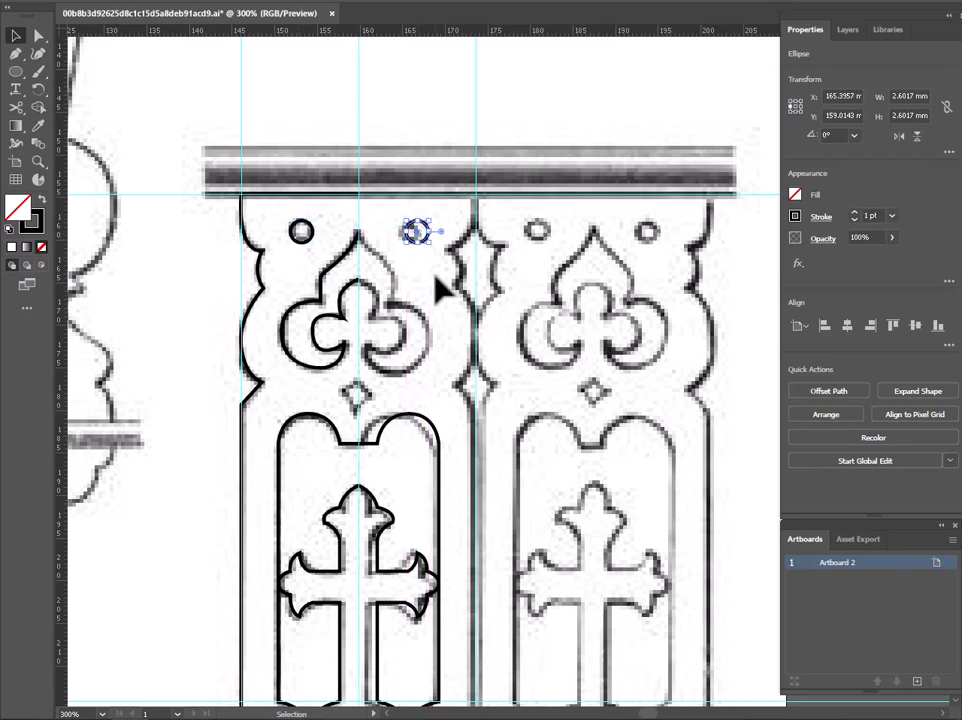
{"action": "left_click", "coordinate": [440, 287]}
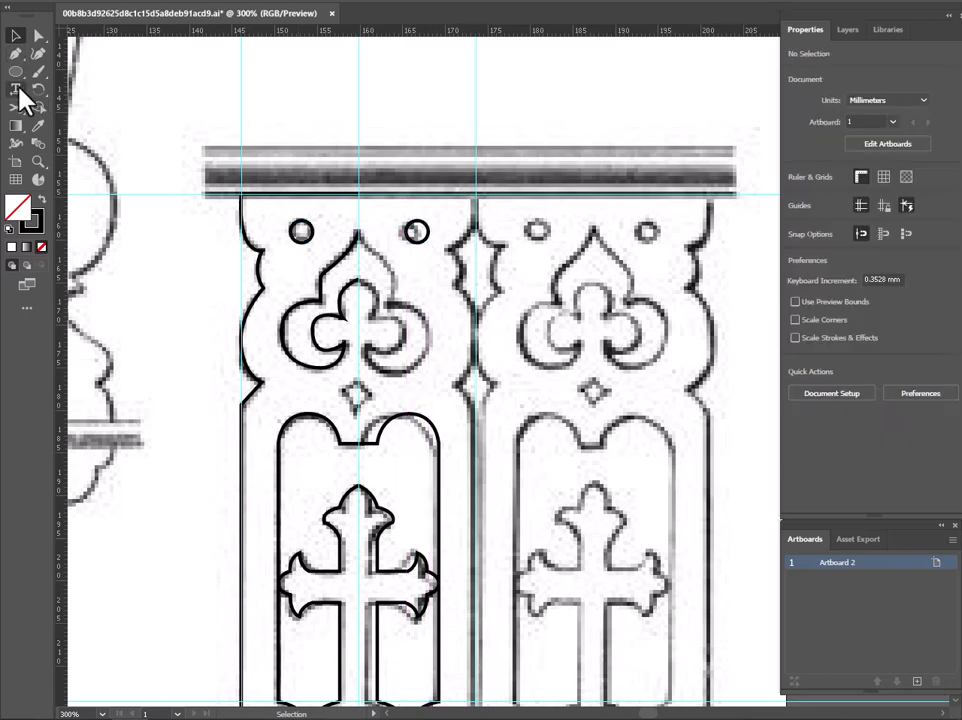
{"action": "left_click_drag", "start_coordinate": [16, 71], "coordinate": [71, 147]}
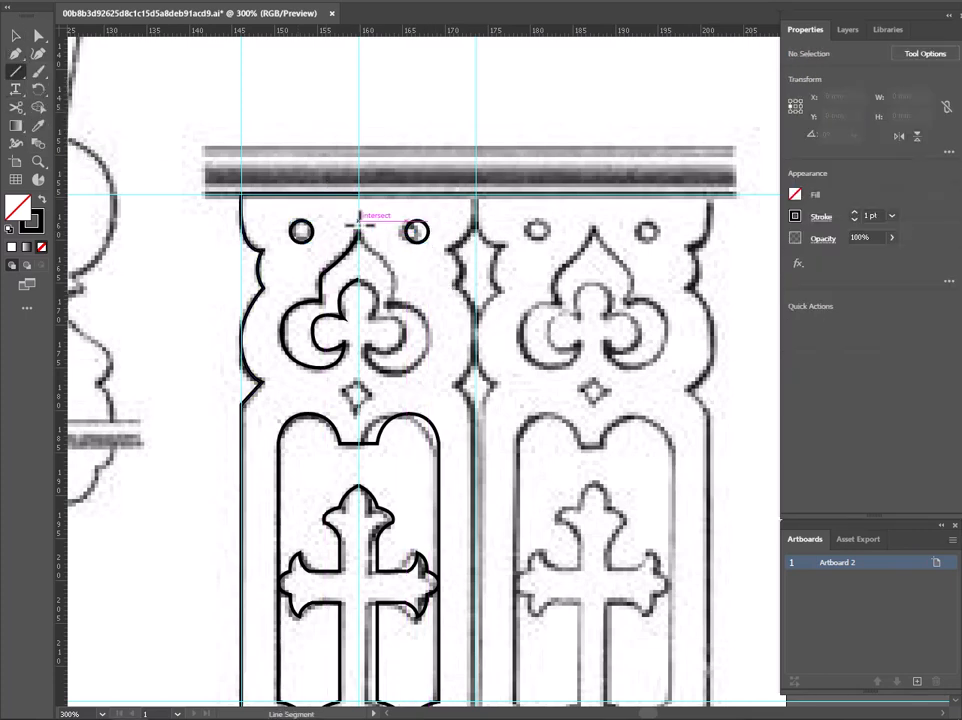
{"action": "mouse_move", "coordinate": [358, 228]}
{"action": "left_mouse_down"}
{"action": "mouse_move", "coordinate": [301, 232]}
{"action": "mouse_move", "coordinate": [436, 243]}
{"action": "mouse_move", "coordinate": [429, 234]}
{"action": "left_mouse_up"}
{"action": "key", "text": "v"}
{"action": "scroll", "coordinate": [420, 241], "scroll_direction": "up", "scroll_amount": 3}
{"action": "scroll", "coordinate": [430, 295], "scroll_direction": "down", "scroll_amount": 3}
{"action": "left_click", "coordinate": [425, 256]}
{"action": "left_click", "coordinate": [386, 273]}
{"action": "key", "text": "Delete"}
Step: Copy both upper circles straight down onto the two holes flanking the lower trefoil
{"action": "left_click", "coordinate": [419, 271]}
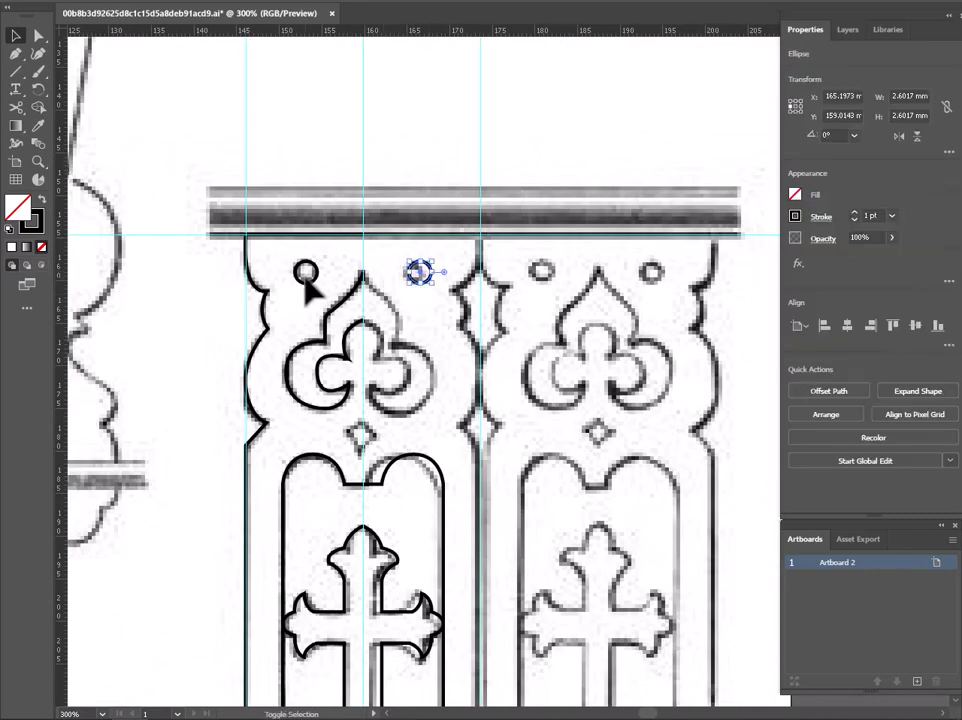
{"action": "left_click", "coordinate": [307, 273], "text": "shift"}
{"action": "scroll", "coordinate": [421, 221], "scroll_direction": "down", "scroll_amount": 3}
{"action": "scroll", "coordinate": [412, 200], "scroll_direction": "up", "scroll_amount": 2}
{"action": "left_click_drag", "start_coordinate": [408, 188], "coordinate": [408, 546]}
{"action": "scroll", "coordinate": [382, 572], "scroll_direction": "up", "scroll_amount": 2}
{"action": "left_click", "coordinate": [380, 519]}
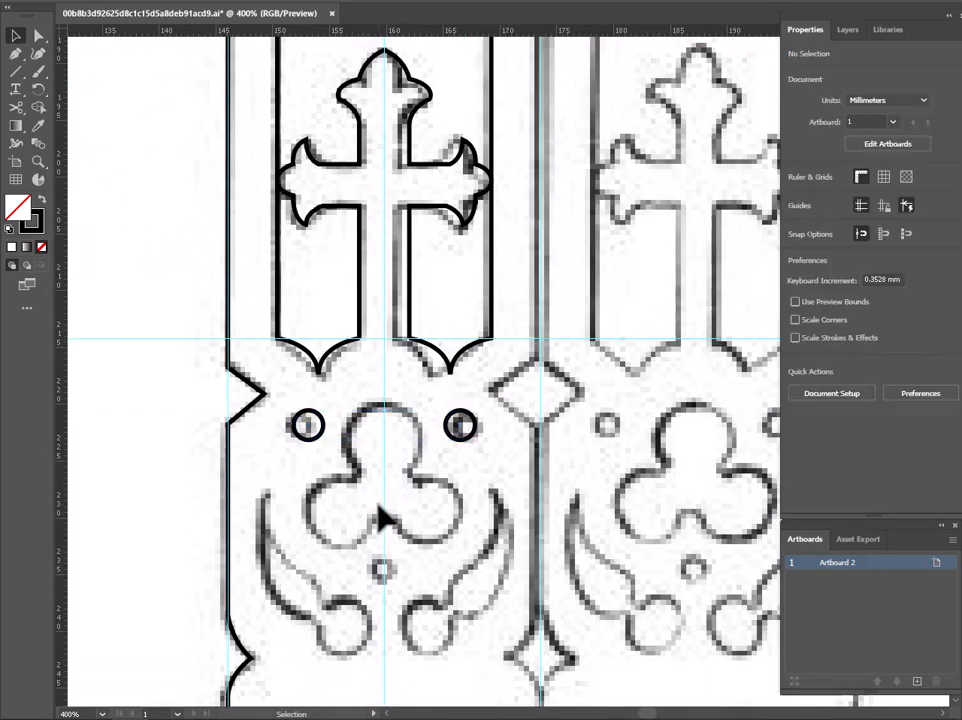
{"action": "left_click", "coordinate": [17, 54]}
{"action": "scroll", "coordinate": [343, 590], "scroll_direction": "up", "scroll_amount": 2}
{"action": "left_click", "coordinate": [374, 354]}
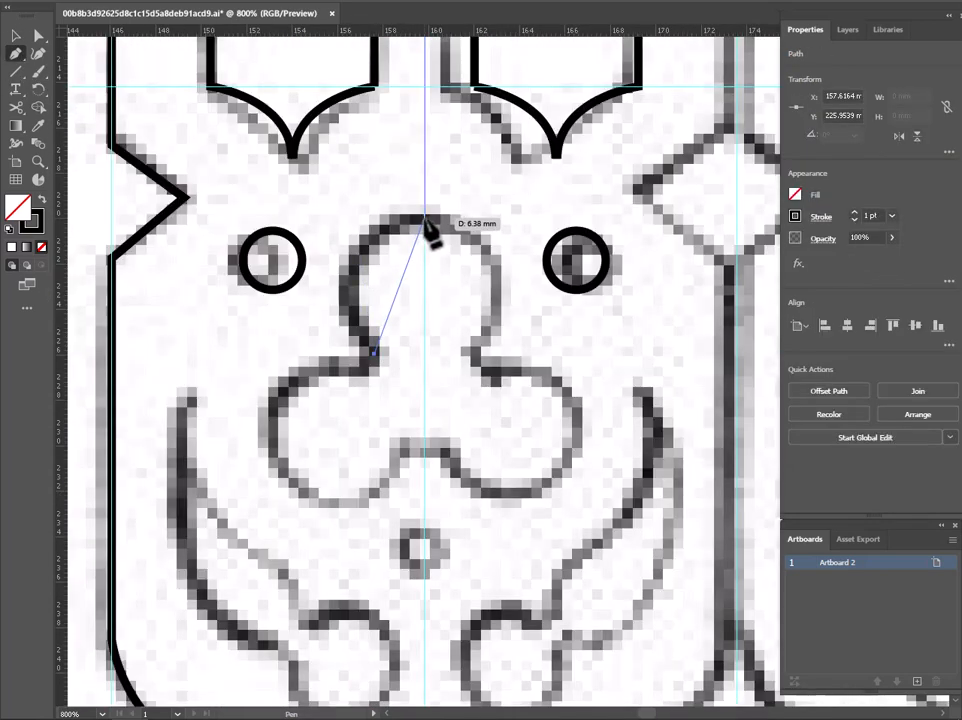
{"action": "left_click_drag", "start_coordinate": [424, 218], "coordinate": [557, 193]}
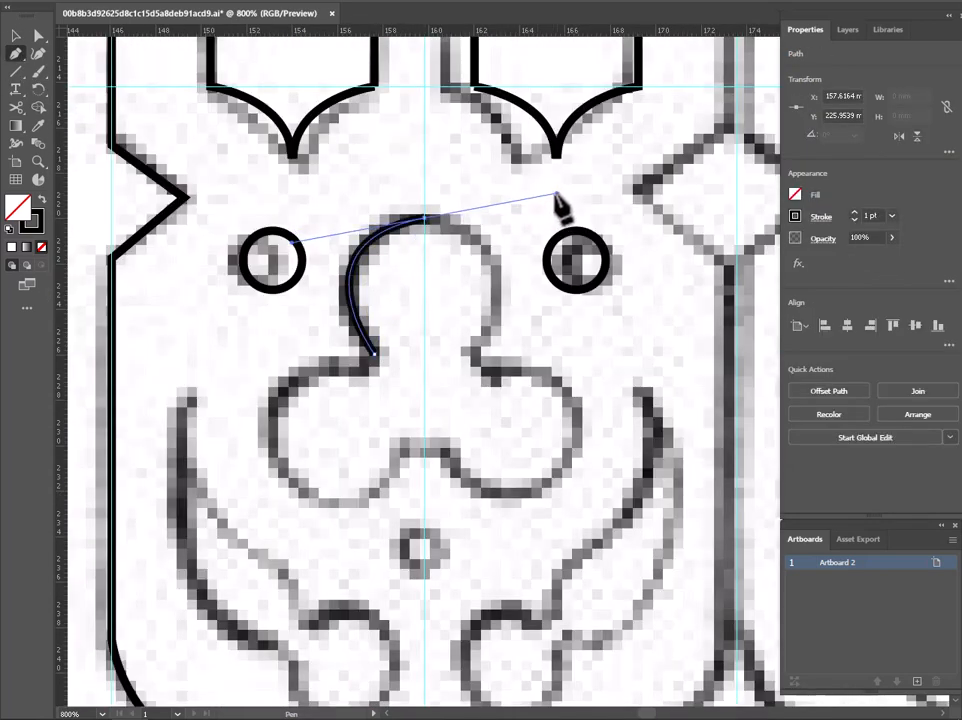
{"action": "key", "text": "ctrl+z"}
{"action": "key", "text": "ctrl+z"}
Step: Trace the lower trefoil's left half with the Pen tool, from its top on the centre guide around both lobes to Y about 230.09 mm
{"action": "left_click", "coordinate": [424, 218]}
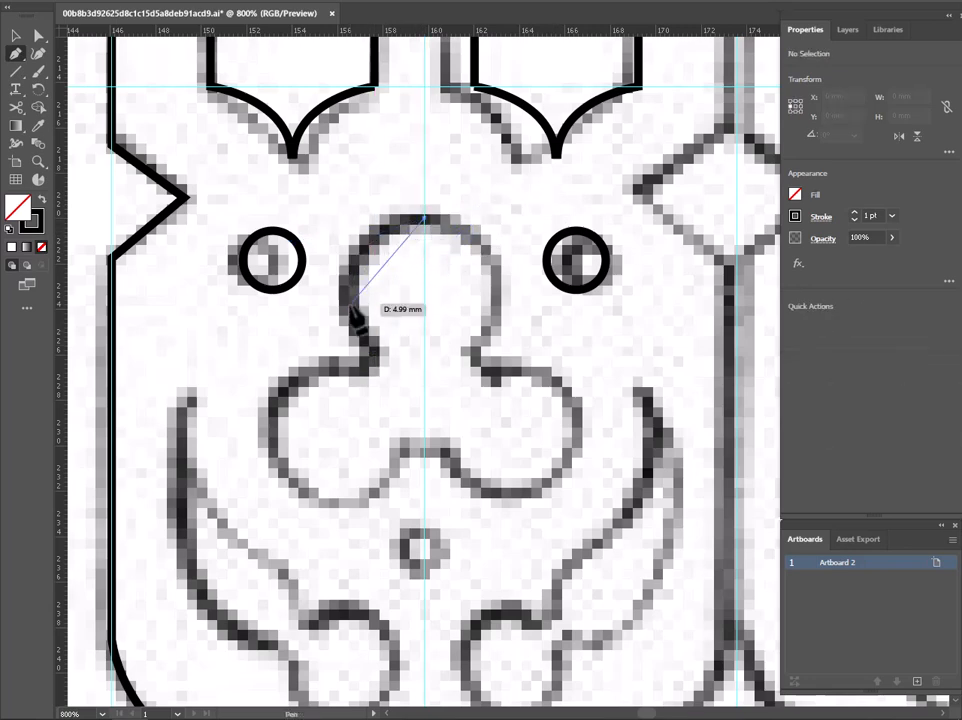
{"action": "mouse_move", "coordinate": [349, 287]}
{"action": "left_mouse_down"}
{"action": "mouse_move", "coordinate": [335, 349]}
{"action": "mouse_move", "coordinate": [404, 392]}
{"action": "left_mouse_up"}
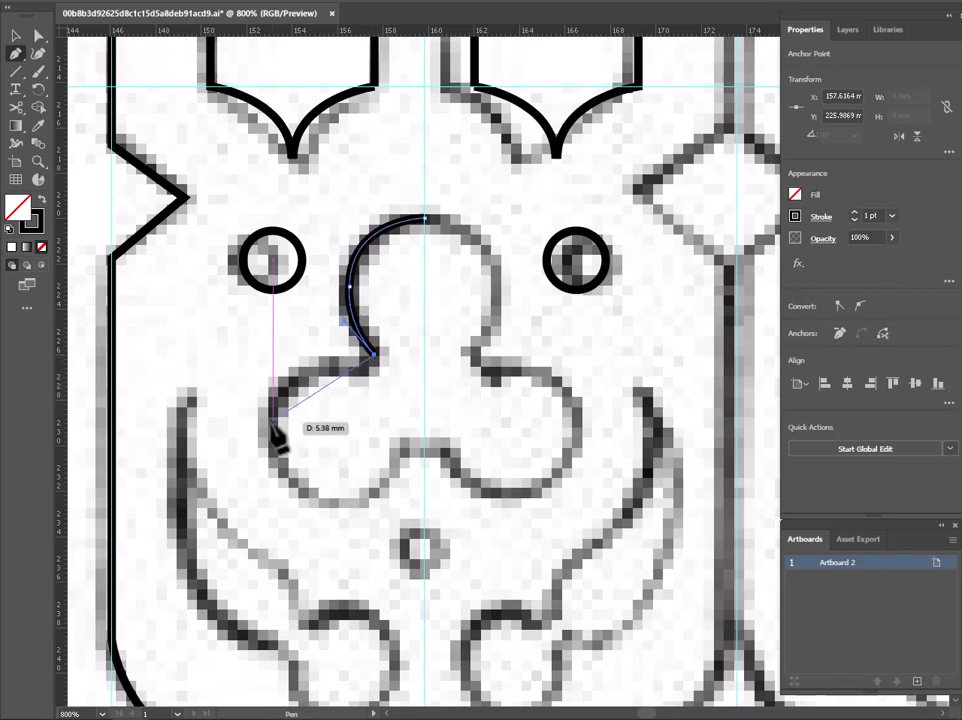
{"action": "left_click_drag", "start_coordinate": [268, 426], "coordinate": [264, 496]}
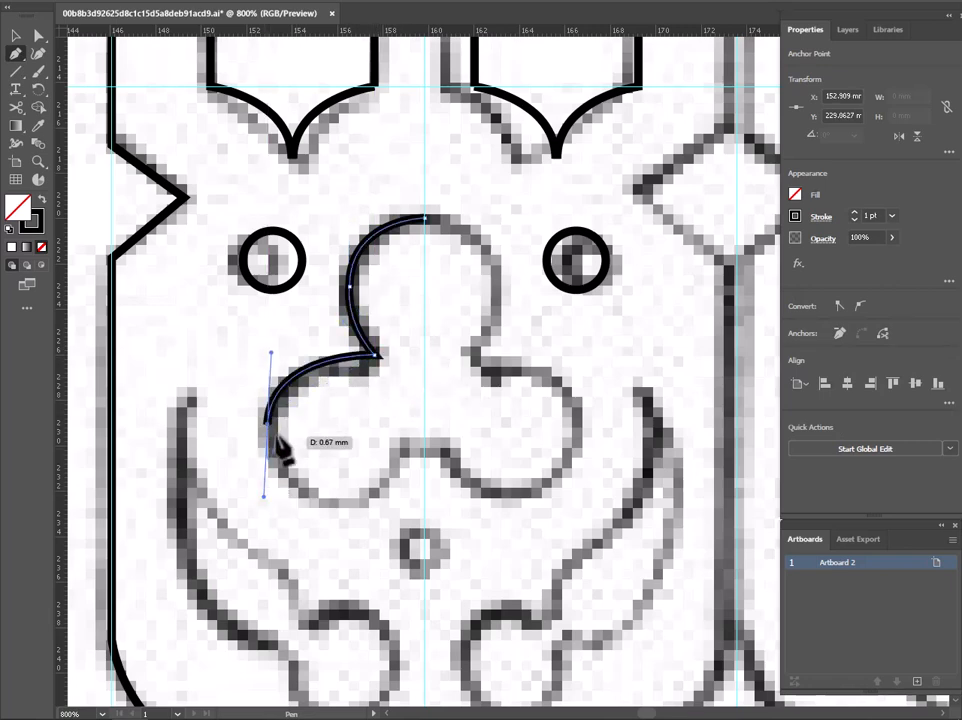
{"action": "left_click", "coordinate": [268, 425]}
{"action": "left_click_drag", "start_coordinate": [334, 503], "coordinate": [403, 506]}
{"action": "left_click", "coordinate": [332, 503]}
{"action": "left_click", "coordinate": [403, 448]}
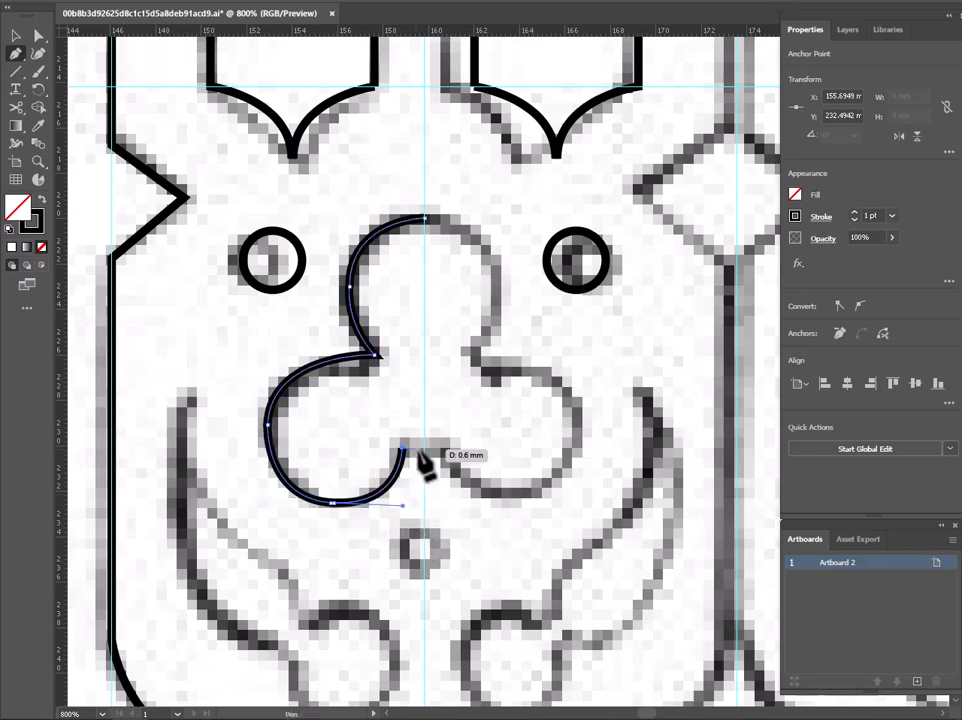
{"action": "left_click", "coordinate": [425, 444]}
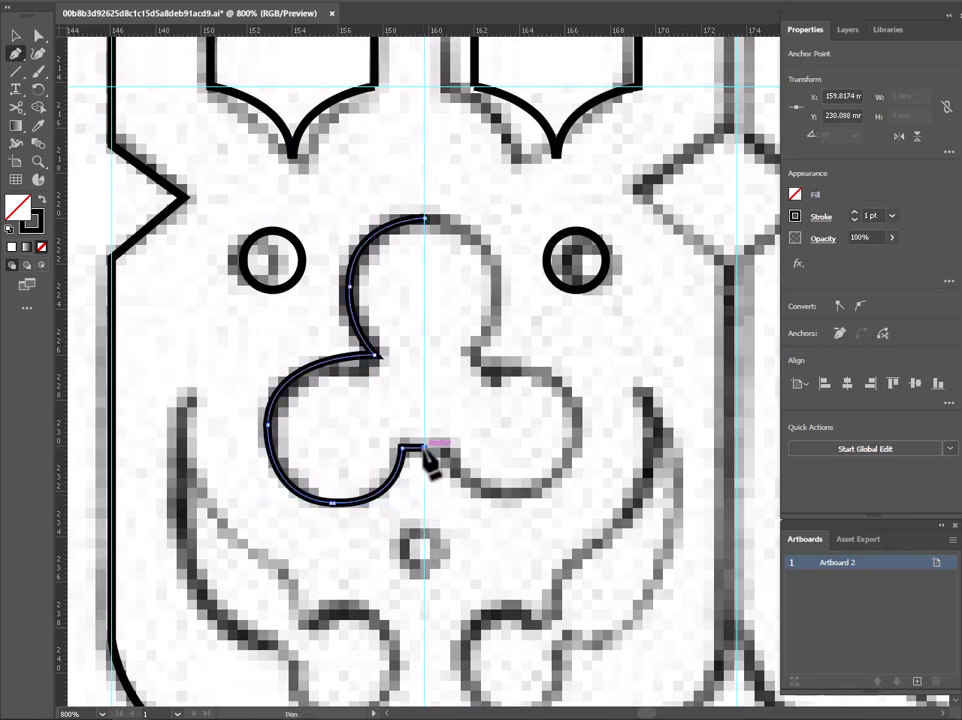
{"action": "scroll", "coordinate": [424, 450], "scroll_direction": "up", "scroll_amount": 1}
{"action": "scroll", "coordinate": [425, 456], "scroll_direction": "down", "scroll_amount": 3}
{"action": "key", "text": "Escape"}
Step: Try to reflect a copy of the trefoil's left half about the vertical axis and move it across the guide
{"action": "left_click", "coordinate": [16, 36]}
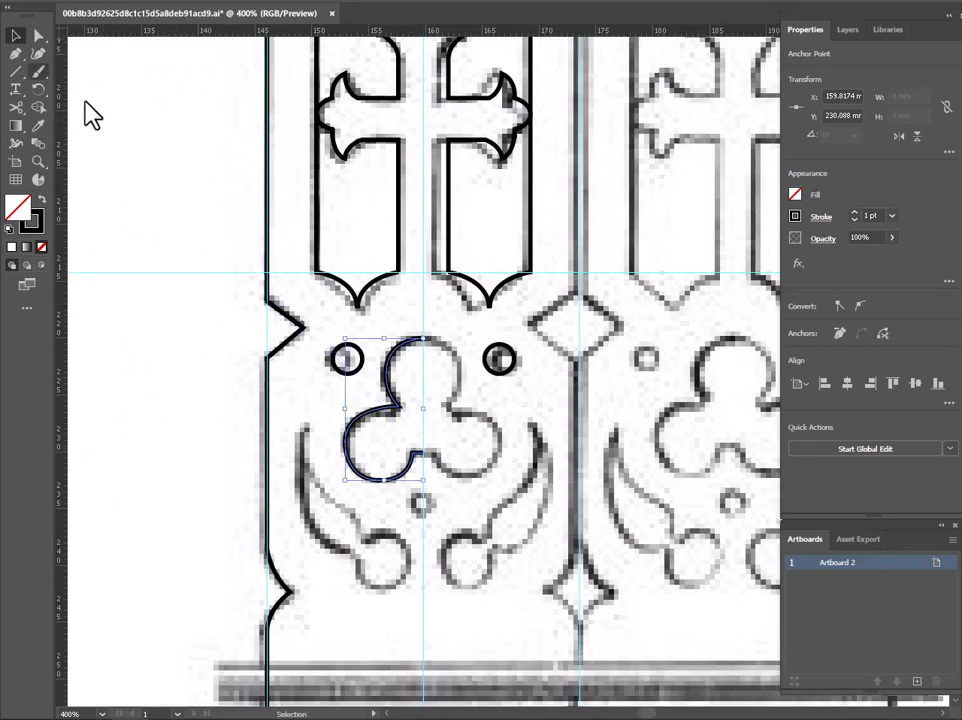
{"action": "scroll", "coordinate": [423, 366], "scroll_direction": "up", "scroll_amount": 1}
{"action": "right_click", "coordinate": [378, 417]}
{"action": "mouse_move", "coordinate": [428, 312]}
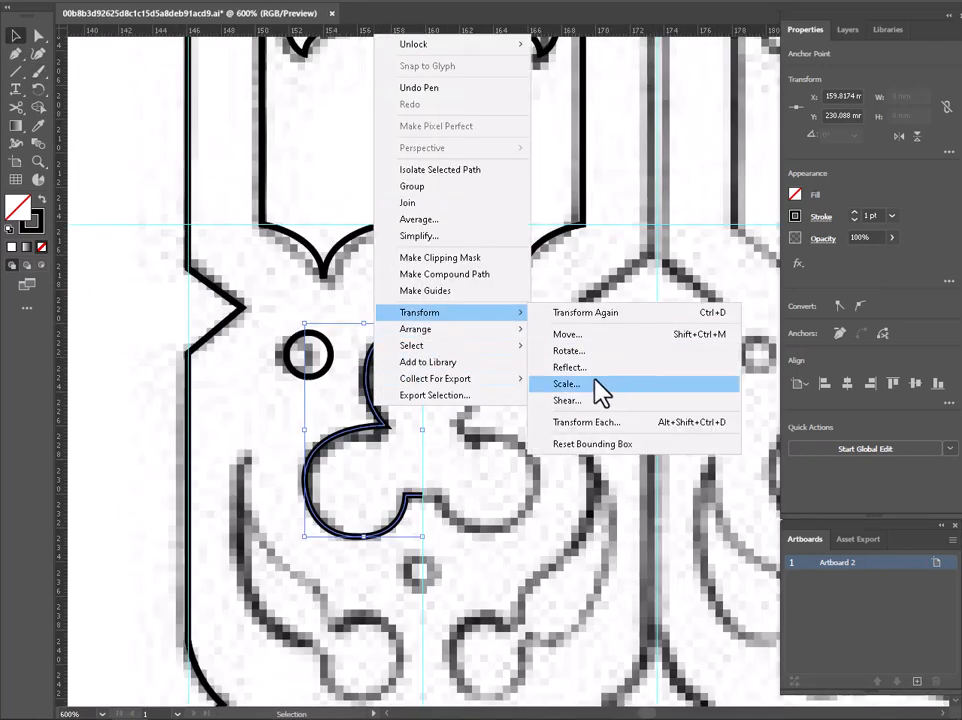
{"action": "left_click", "coordinate": [580, 367]}
{"action": "left_click", "coordinate": [609, 229]}
{"action": "left_click", "coordinate": [621, 386]}
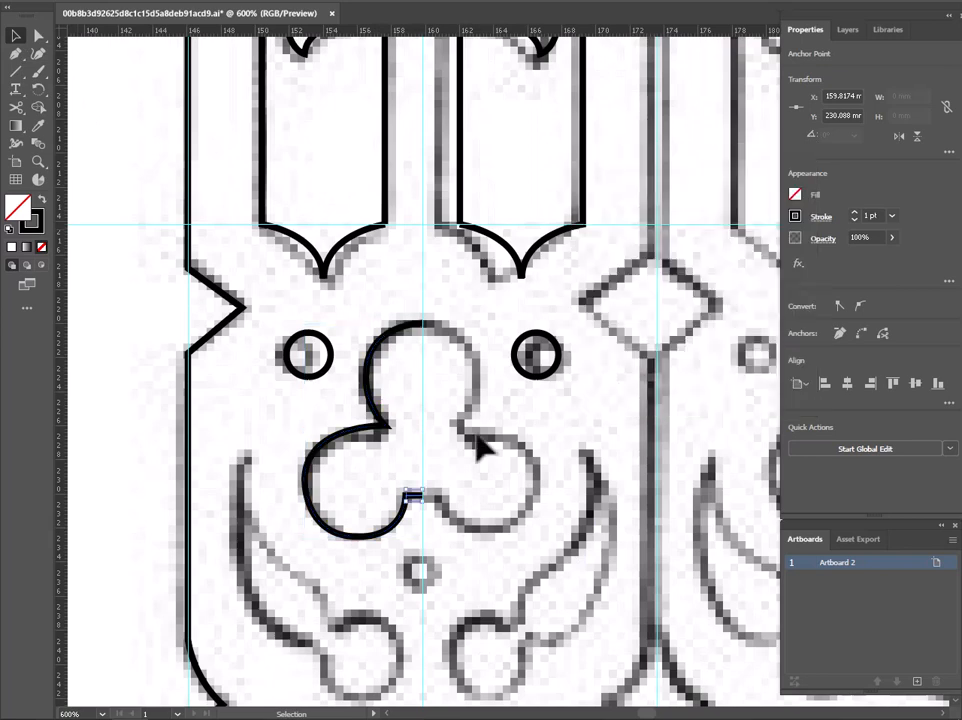
{"action": "left_click_drag", "start_coordinate": [398, 519], "coordinate": [556, 519]}
{"action": "key", "text": "ctrl+z"}
Step: Reflect a copy of the whole left trefoil half about the vertical axis and join it to the original at the centre guide
{"action": "right_click", "coordinate": [398, 522]}
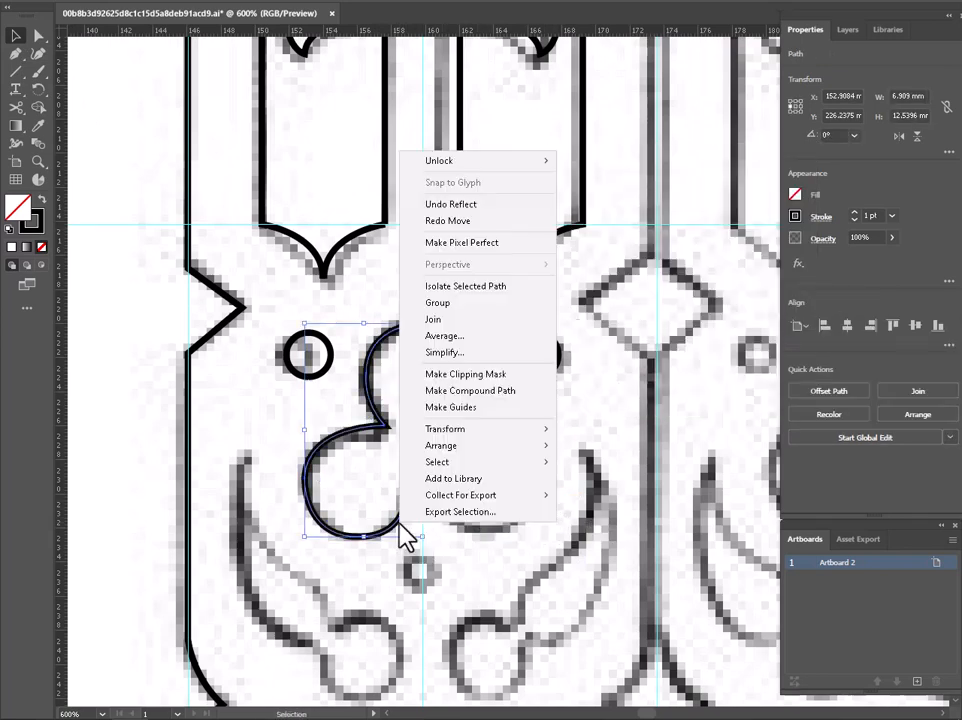
{"action": "mouse_move", "coordinate": [487, 432]}
{"action": "left_click", "coordinate": [617, 485]}
{"action": "left_click", "coordinate": [613, 228]}
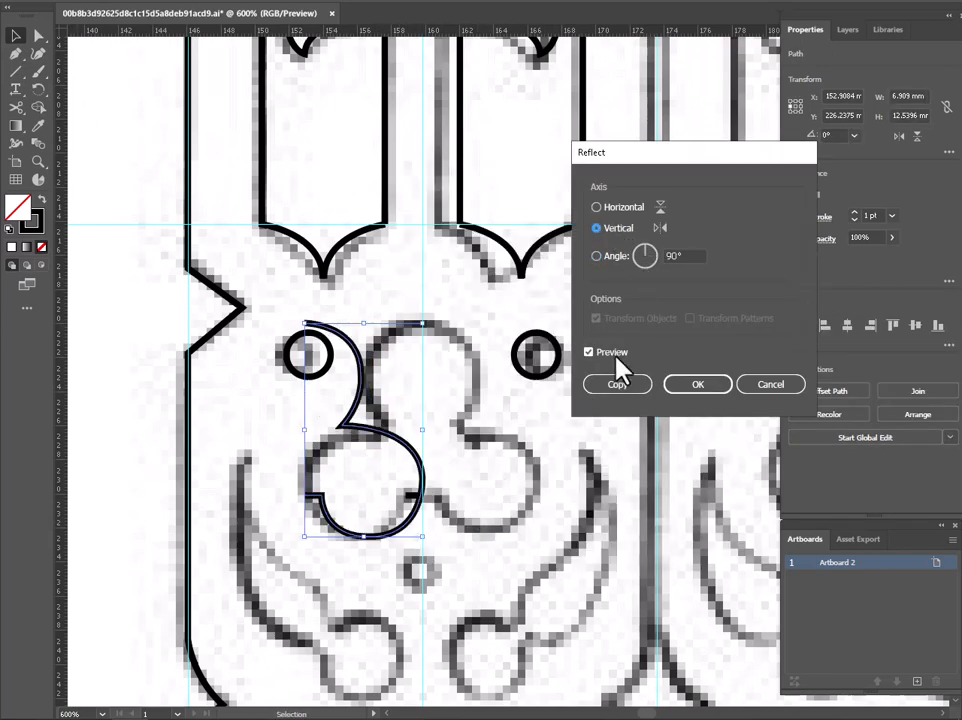
{"action": "left_click", "coordinate": [618, 384]}
{"action": "left_click_drag", "start_coordinate": [353, 414], "coordinate": [473, 430]}
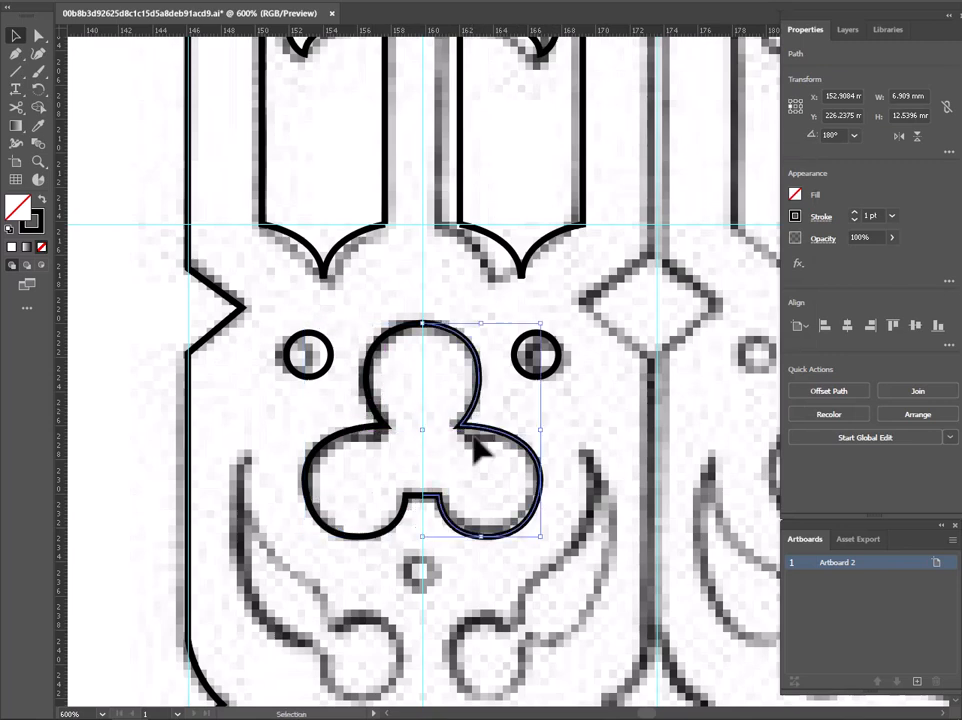
{"action": "left_click", "coordinate": [507, 569]}
Step: Copy a circle onto the centre hole below the trefoil and shrink it to fit the scanned hole
{"action": "scroll", "coordinate": [507, 569], "scroll_direction": "down", "scroll_amount": 1}
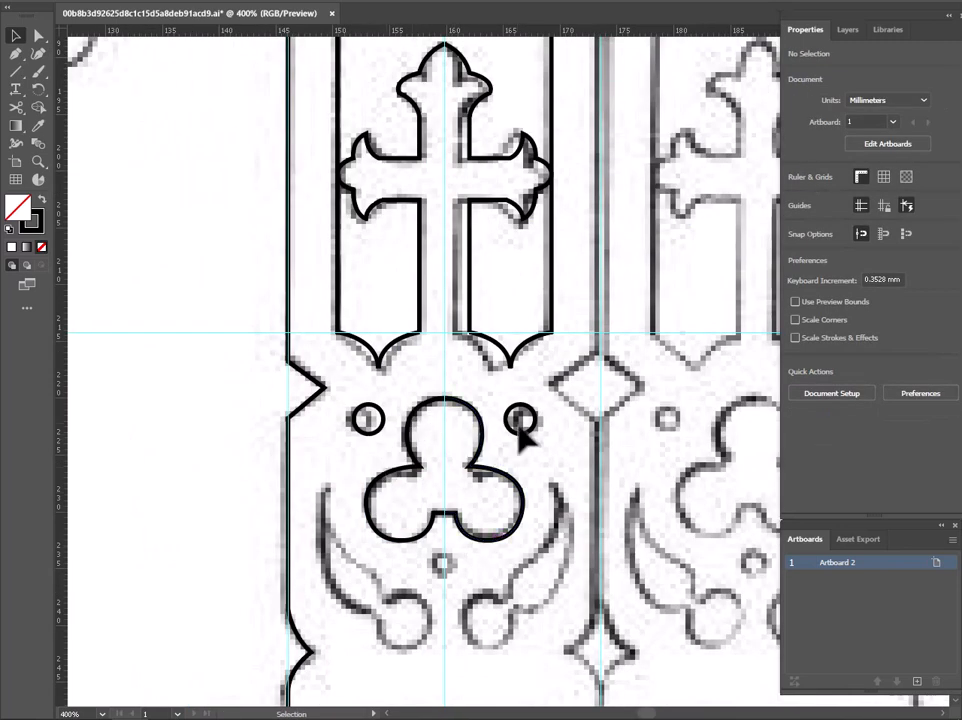
{"action": "left_click_drag", "start_coordinate": [519, 432], "coordinate": [445, 416], "text": "alt"}
{"action": "left_click", "coordinate": [453, 606]}
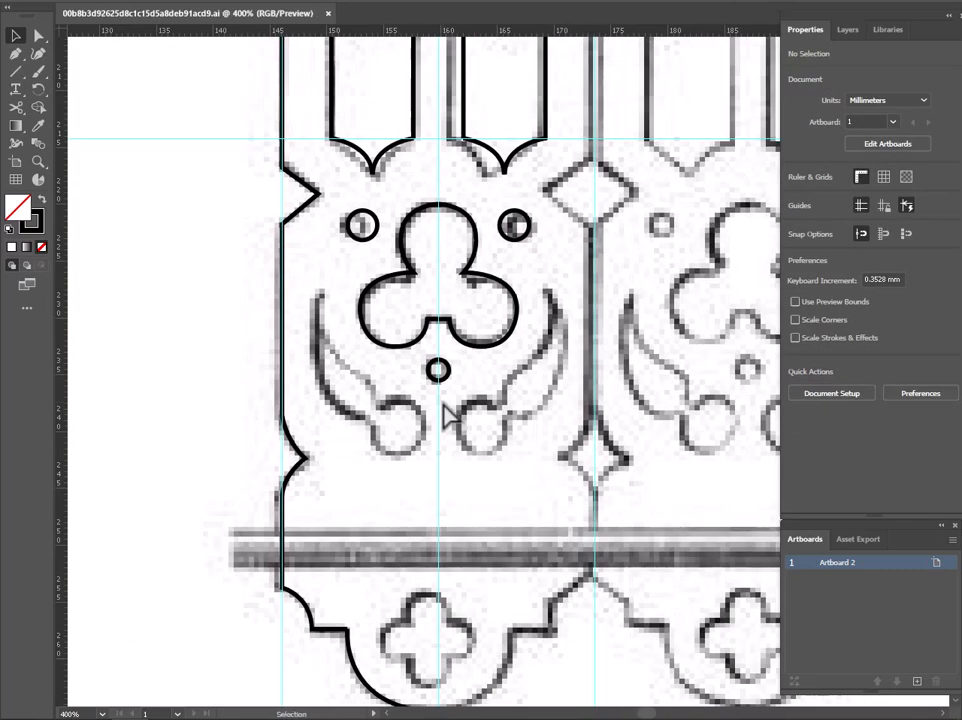
Step: Trace the left lower crescent and its round end as a closed Pen path, starting and finishing at the tip near Y 227.87 mm
{"action": "scroll", "coordinate": [435, 405], "scroll_direction": "down", "scroll_amount": 1}
{"action": "scroll", "coordinate": [429, 420], "scroll_direction": "up", "scroll_amount": 1}
{"action": "left_click", "coordinate": [17, 56]}
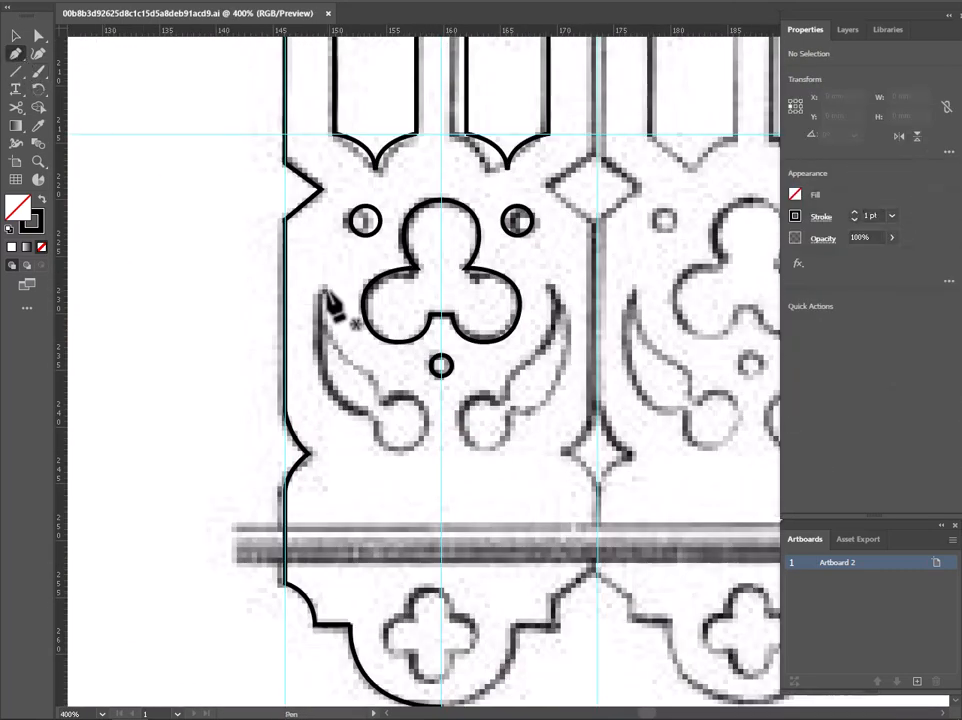
{"action": "left_click", "coordinate": [323, 291]}
{"action": "left_click_drag", "start_coordinate": [369, 378], "coordinate": [368, 462]}
{"action": "left_click", "coordinate": [425, 408]}
{"action": "left_click", "coordinate": [403, 449]}
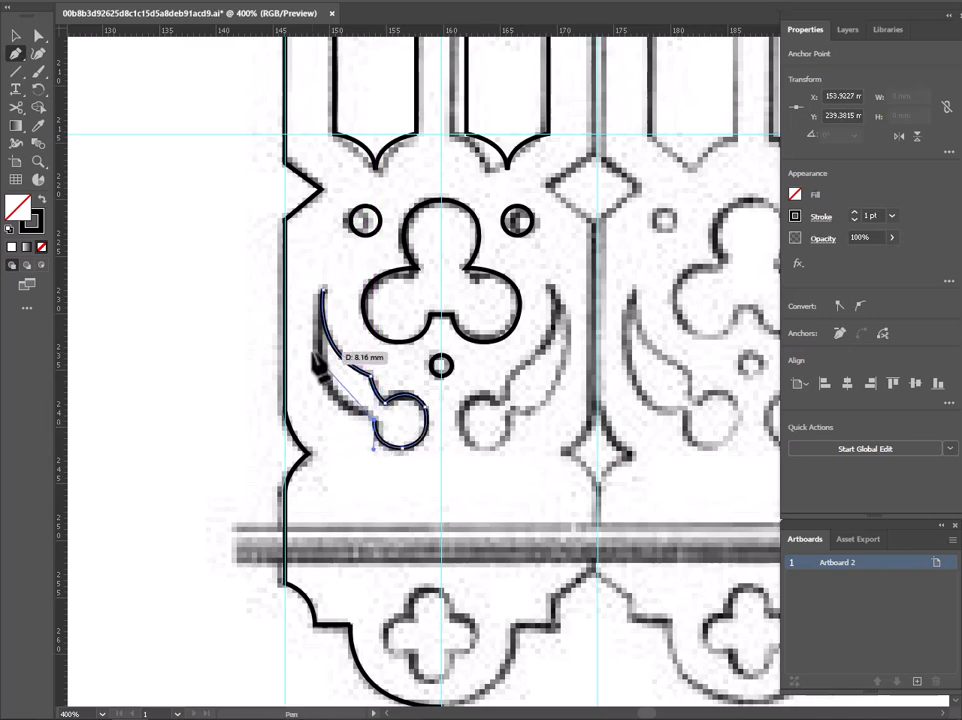
{"action": "left_click", "coordinate": [323, 291]}
{"action": "left_click_drag", "start_coordinate": [328, 305], "coordinate": [352, 190]}
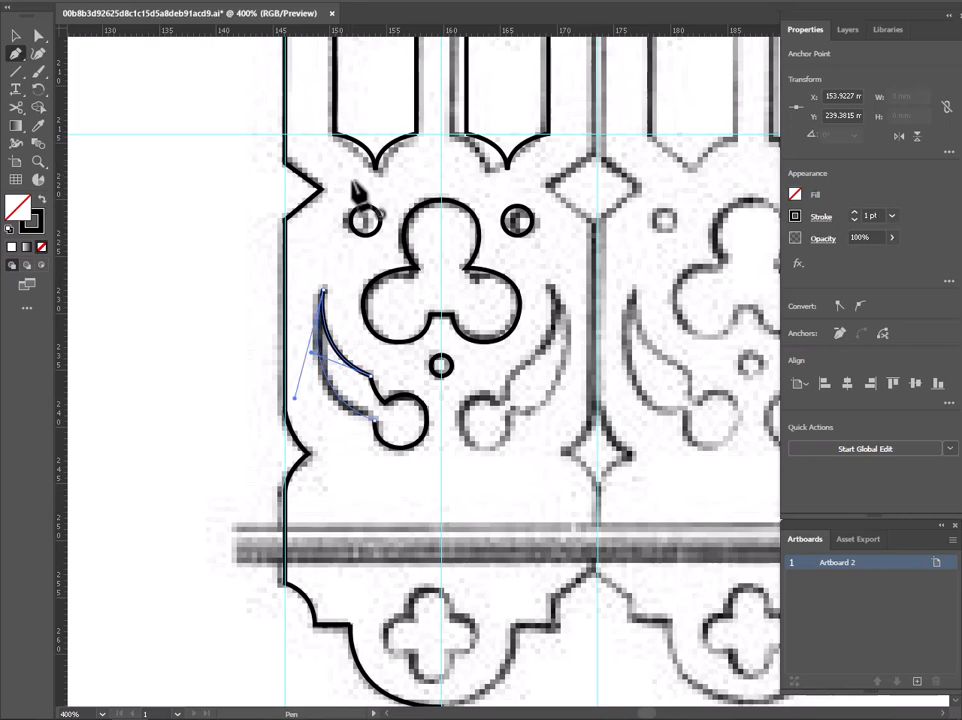
{"action": "left_click", "coordinate": [16, 36]}
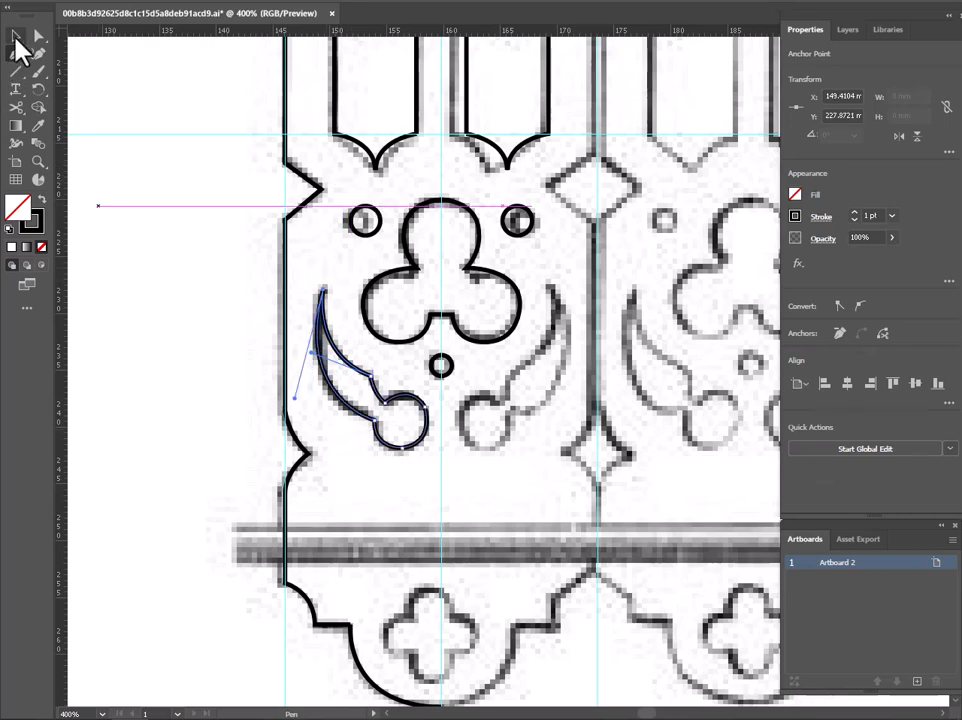
{"action": "left_click", "coordinate": [183, 369]}
Step: Draw a horizontal helper line about 1.29 mm long from the left crescent's round end to the centre guide
{"action": "scroll", "coordinate": [215, 381], "scroll_direction": "down", "scroll_amount": 1}
{"action": "scroll", "coordinate": [278, 380], "scroll_direction": "up", "scroll_amount": 1}
{"action": "left_click", "coordinate": [333, 380]}
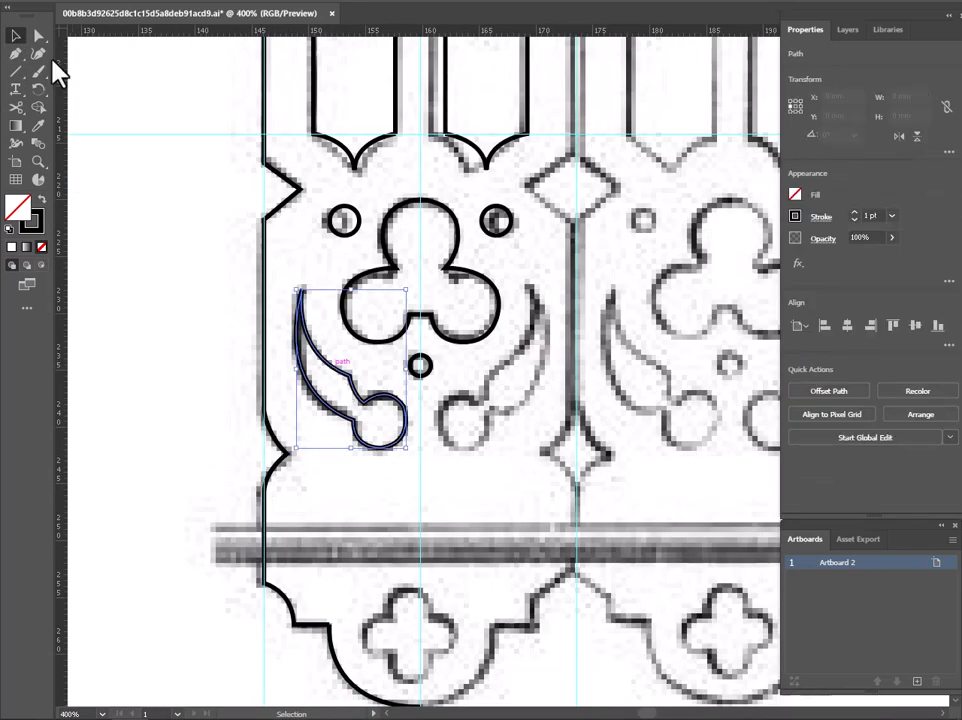
{"action": "left_click", "coordinate": [39, 36]}
{"action": "left_click", "coordinate": [318, 398]}
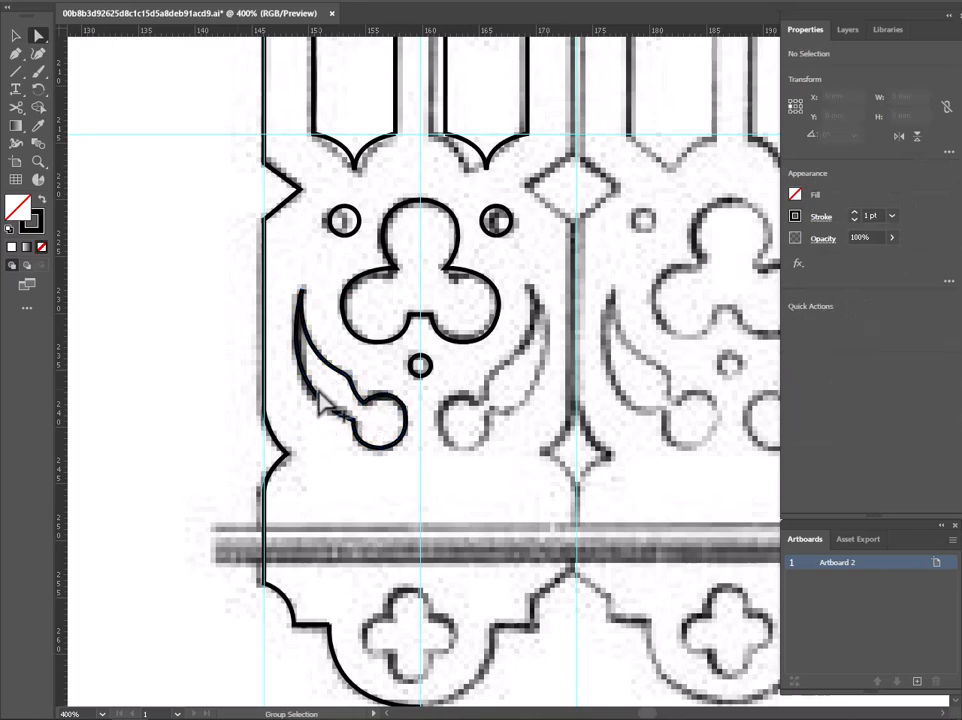
{"action": "scroll", "coordinate": [322, 412], "scroll_direction": "down", "scroll_amount": 1}
{"action": "left_click", "coordinate": [312, 392]}
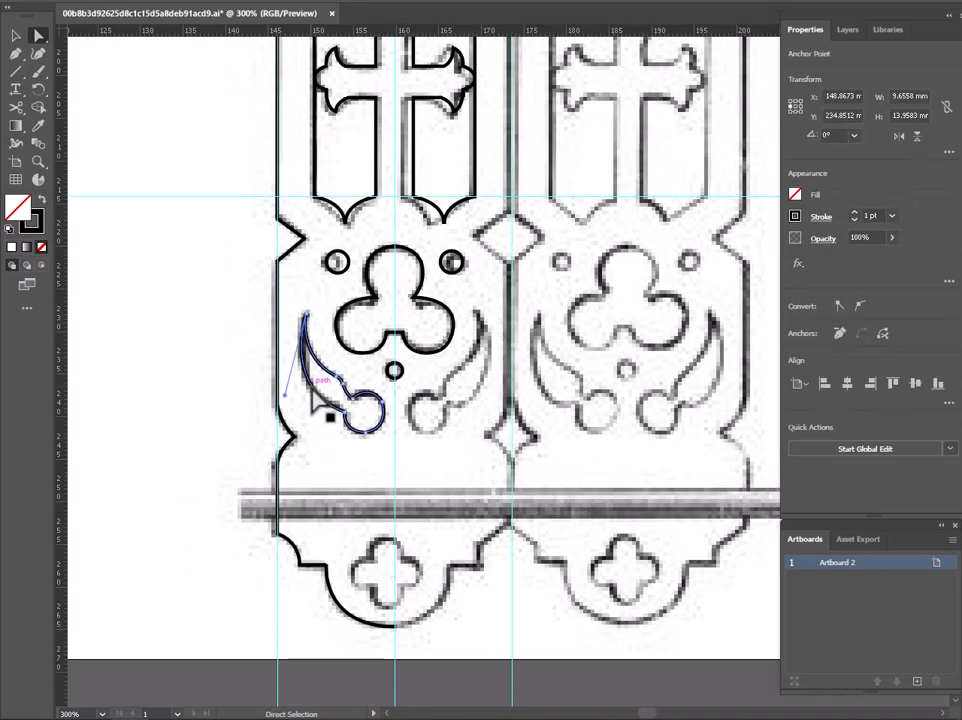
{"action": "scroll", "coordinate": [417, 415], "scroll_direction": "up", "scroll_amount": 2}
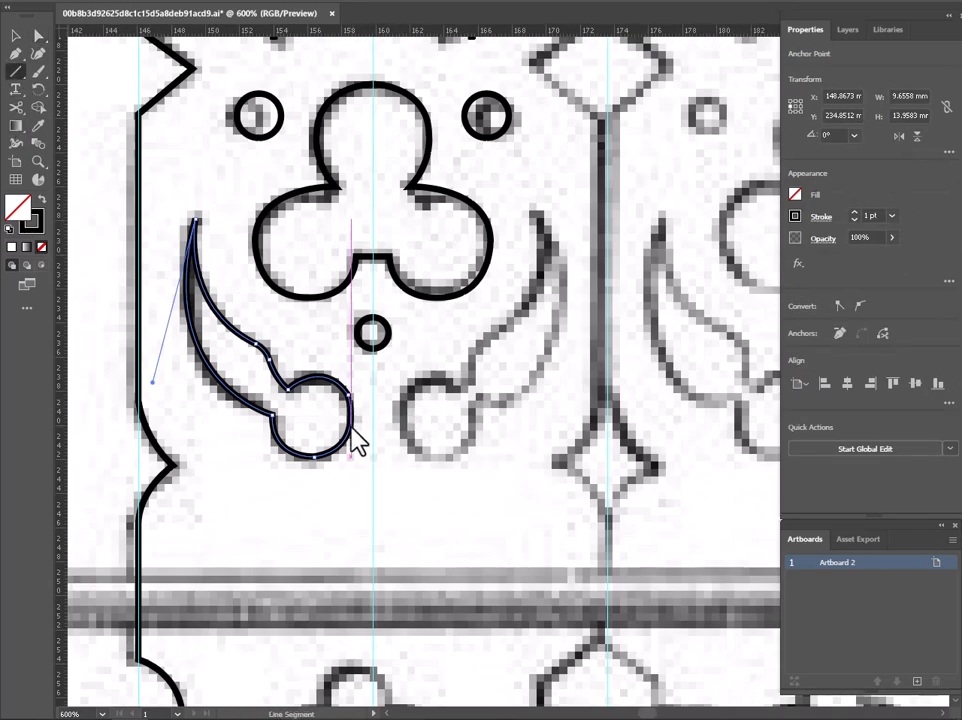
{"action": "left_click_drag", "start_coordinate": [350, 426], "coordinate": [372, 427]}
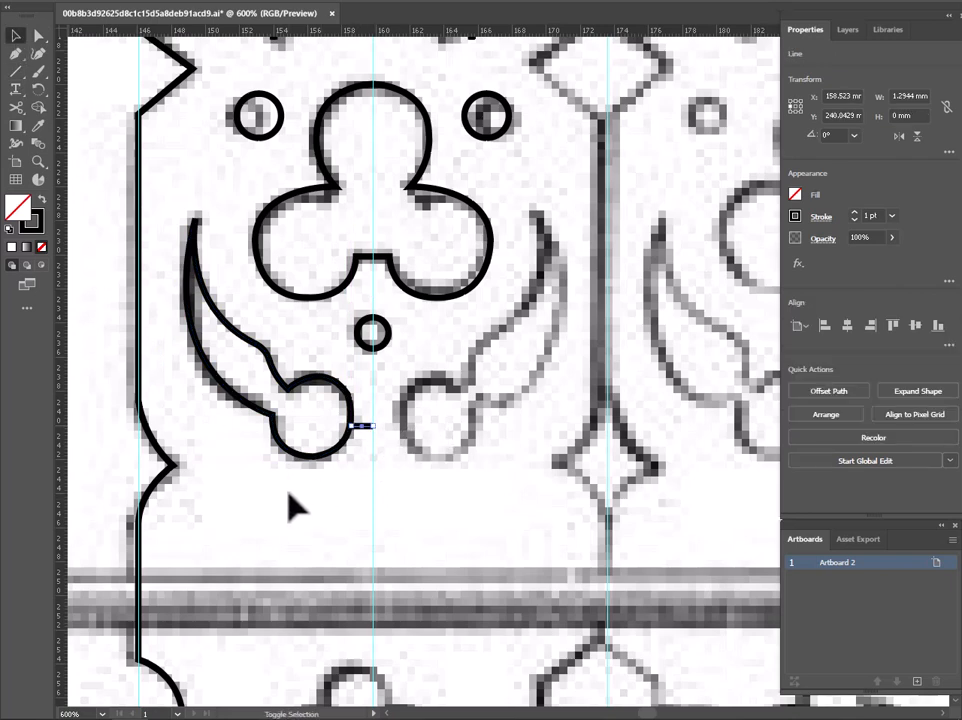
Step: Reflect a copy of the left crescent about the vertical axis
{"action": "left_click", "coordinate": [350, 404]}
{"action": "right_click", "coordinate": [332, 380]}
{"action": "mouse_move", "coordinate": [360, 285]}
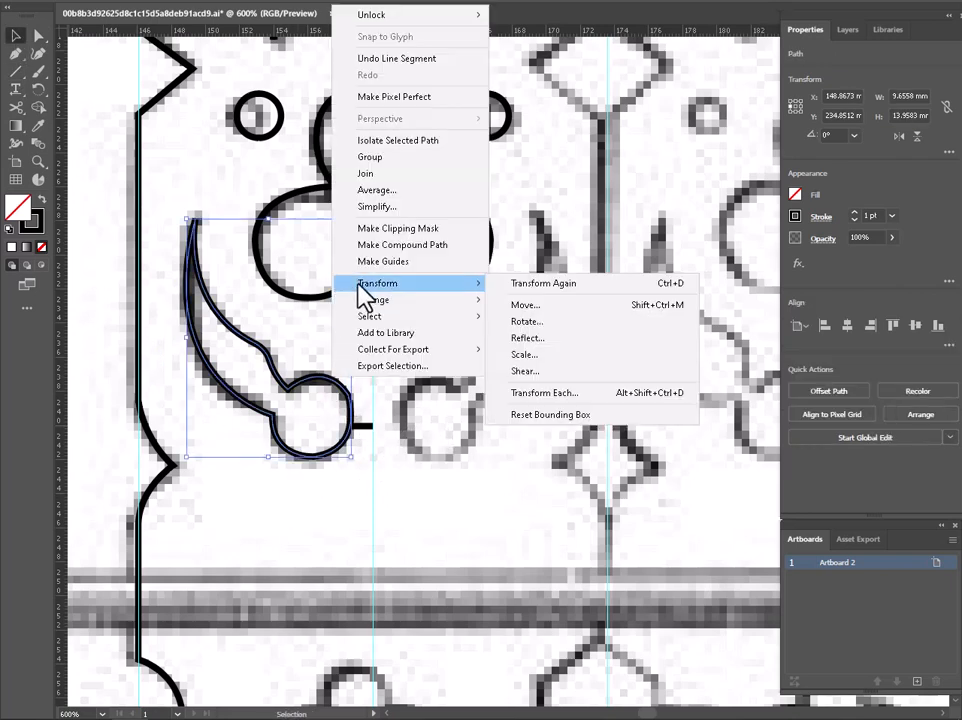
{"action": "left_click", "coordinate": [527, 338]}
{"action": "left_click", "coordinate": [597, 223]}
{"action": "left_click", "coordinate": [616, 382]}
Step: Place the reflected crescent across the centre guide with the helper line as spacer, and delete the line
{"action": "left_click_drag", "start_coordinate": [253, 462], "coordinate": [385, 432]}
{"action": "scroll", "coordinate": [388, 446], "scroll_direction": "up", "scroll_amount": 3}
{"action": "left_click", "coordinate": [389, 478]}
{"action": "scroll", "coordinate": [389, 478], "scroll_direction": "down", "scroll_amount": 3}
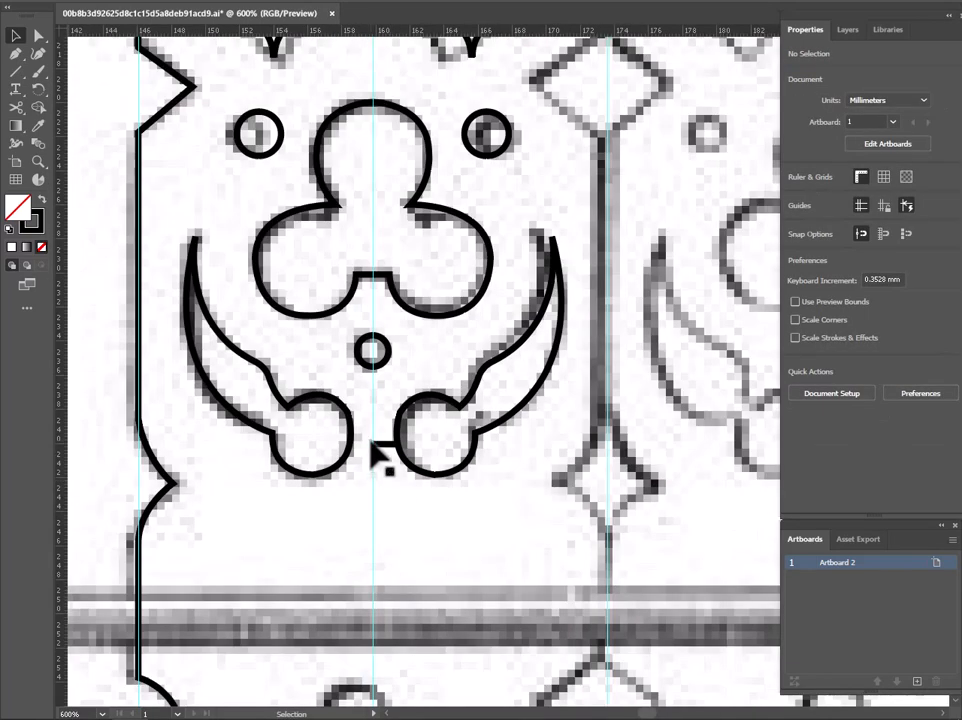
{"action": "left_click", "coordinate": [380, 443]}
{"action": "key", "text": "Delete"}
Step: Trace the left half of the bottom quatrefoil with the Pen tool, from about Y 254.53 mm to Y 262.40 mm on the centre guide
{"action": "scroll", "coordinate": [406, 497], "scroll_direction": "down", "scroll_amount": 4}
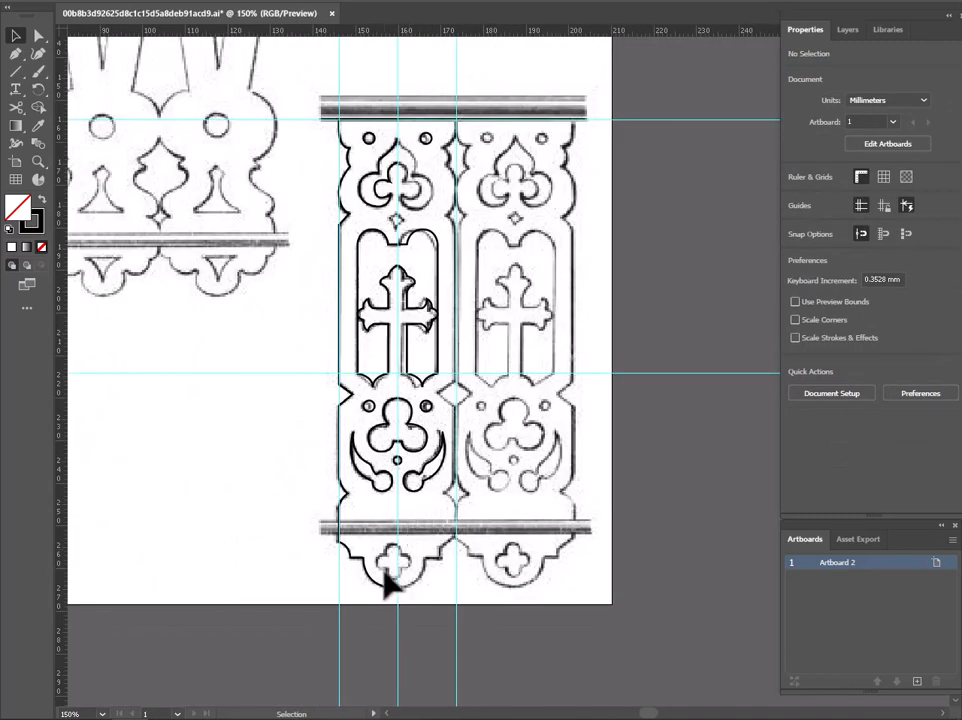
{"action": "scroll", "coordinate": [390, 590], "scroll_direction": "up", "scroll_amount": 1}
{"action": "scroll", "coordinate": [418, 597], "scroll_direction": "up", "scroll_amount": 2}
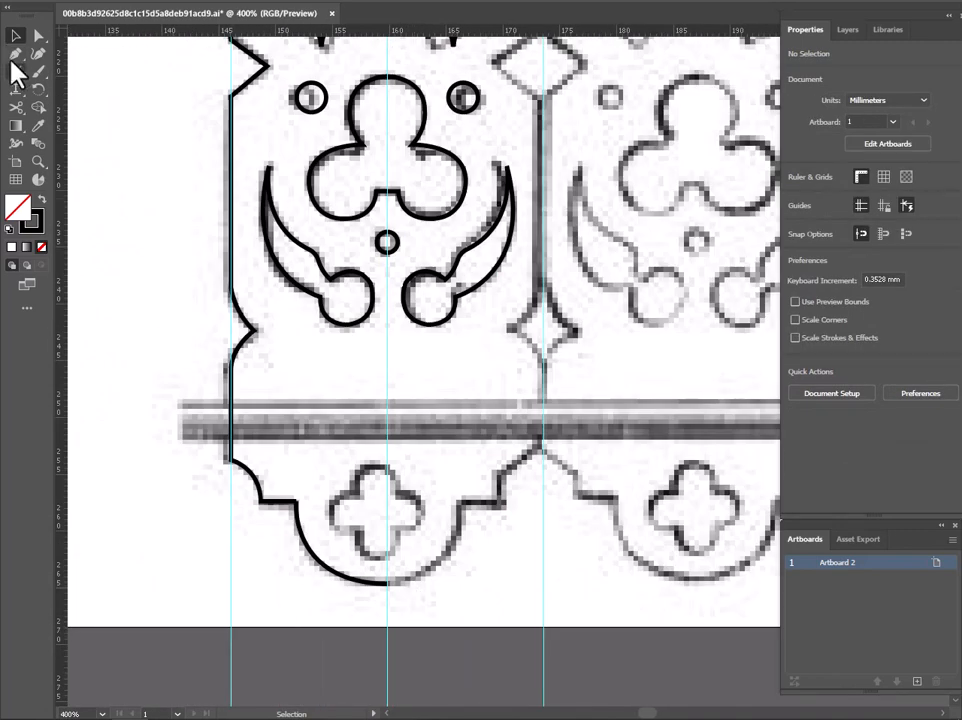
{"action": "left_click", "coordinate": [14, 55]}
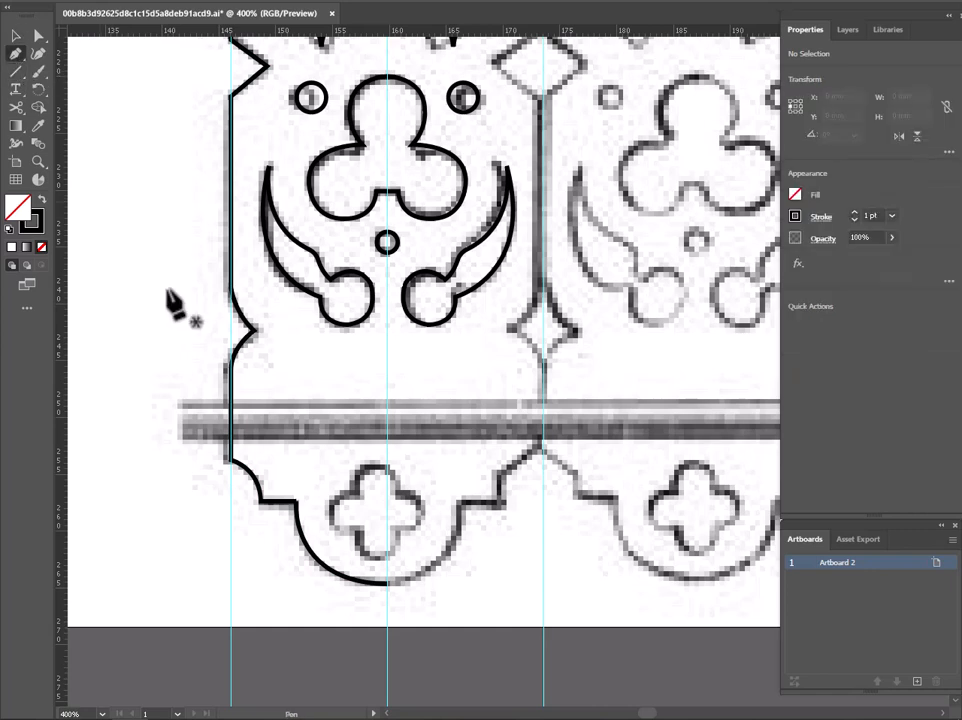
{"action": "left_click", "coordinate": [387, 467]}
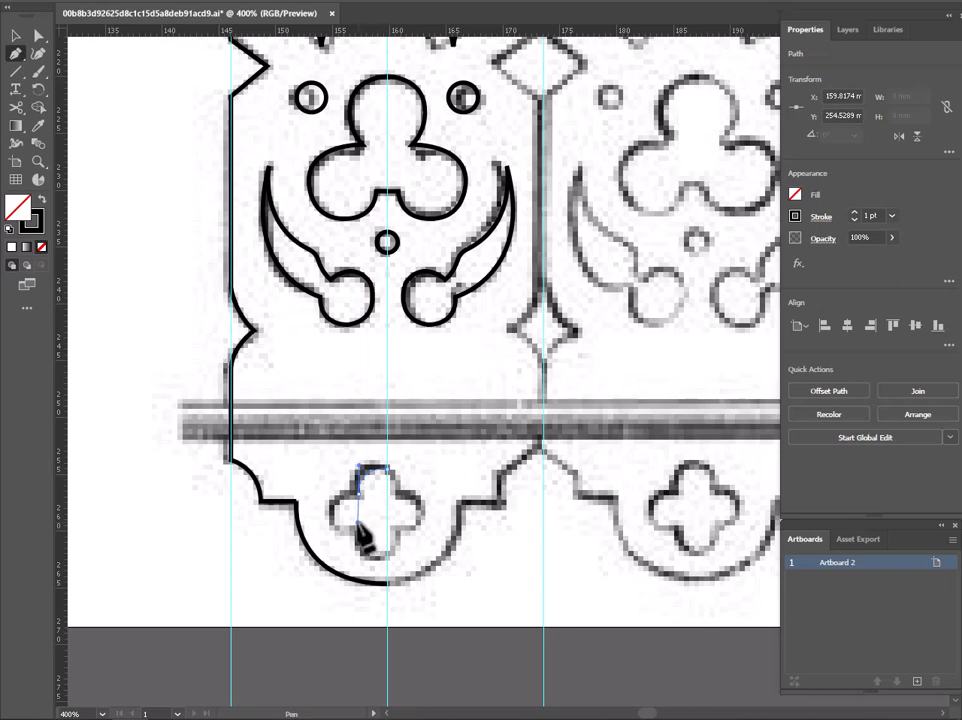
{"action": "mouse_move", "coordinate": [367, 518]}
{"action": "left_mouse_down"}
{"action": "mouse_move", "coordinate": [336, 510]}
{"action": "mouse_move", "coordinate": [334, 536]}
{"action": "mouse_move", "coordinate": [356, 515]}
{"action": "mouse_move", "coordinate": [357, 532]}
{"action": "left_mouse_up"}
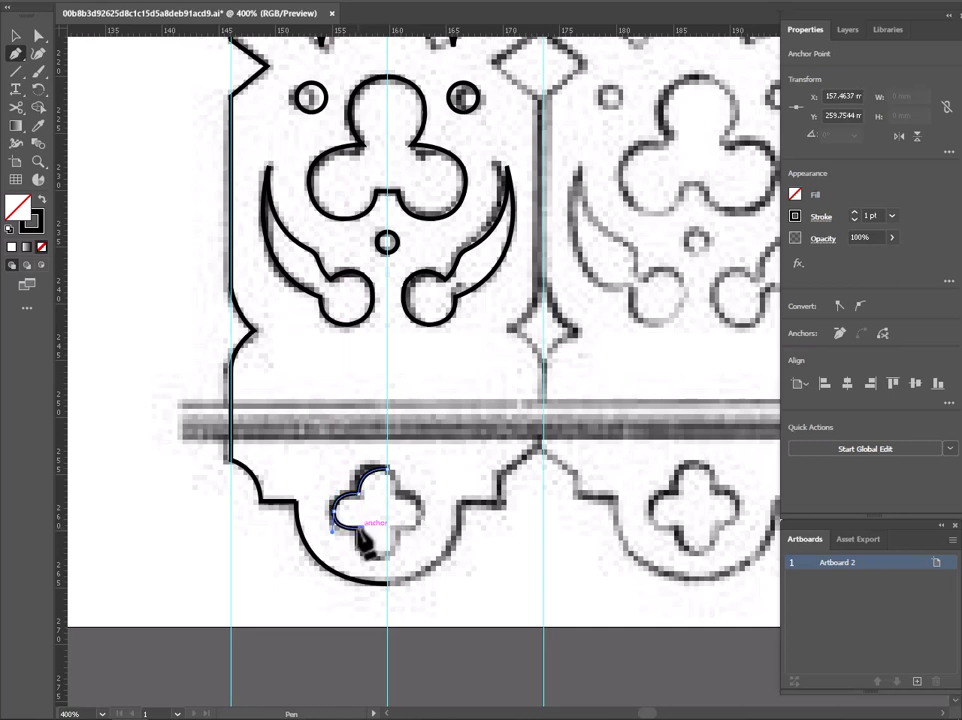
{"action": "left_click_drag", "start_coordinate": [362, 528], "coordinate": [389, 566]}
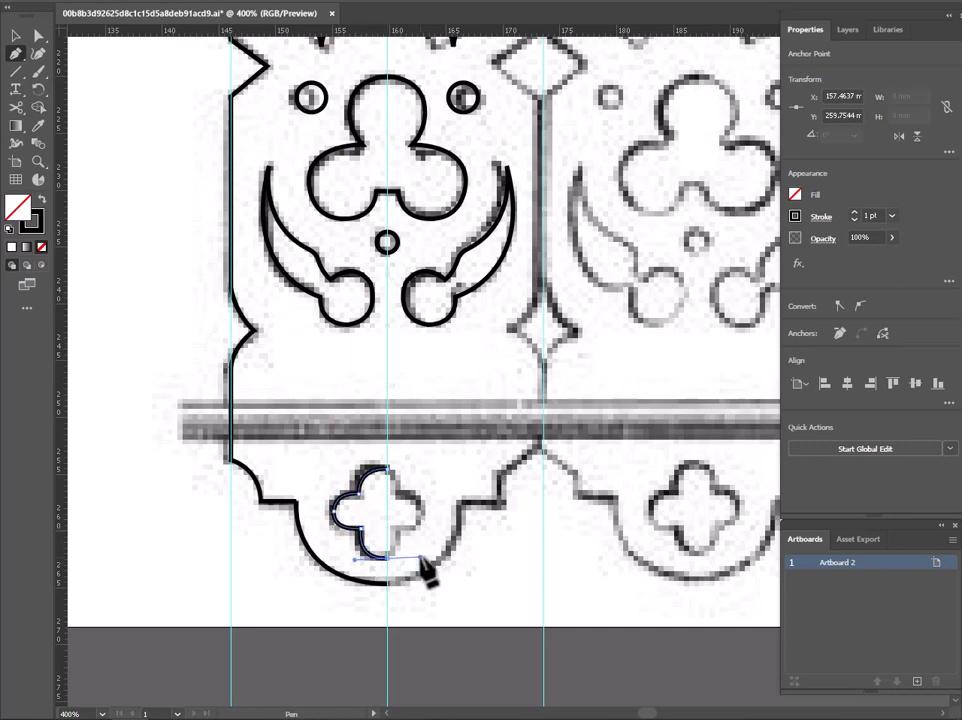
{"action": "left_click", "coordinate": [16, 36]}
{"action": "right_click", "coordinate": [355, 490]}
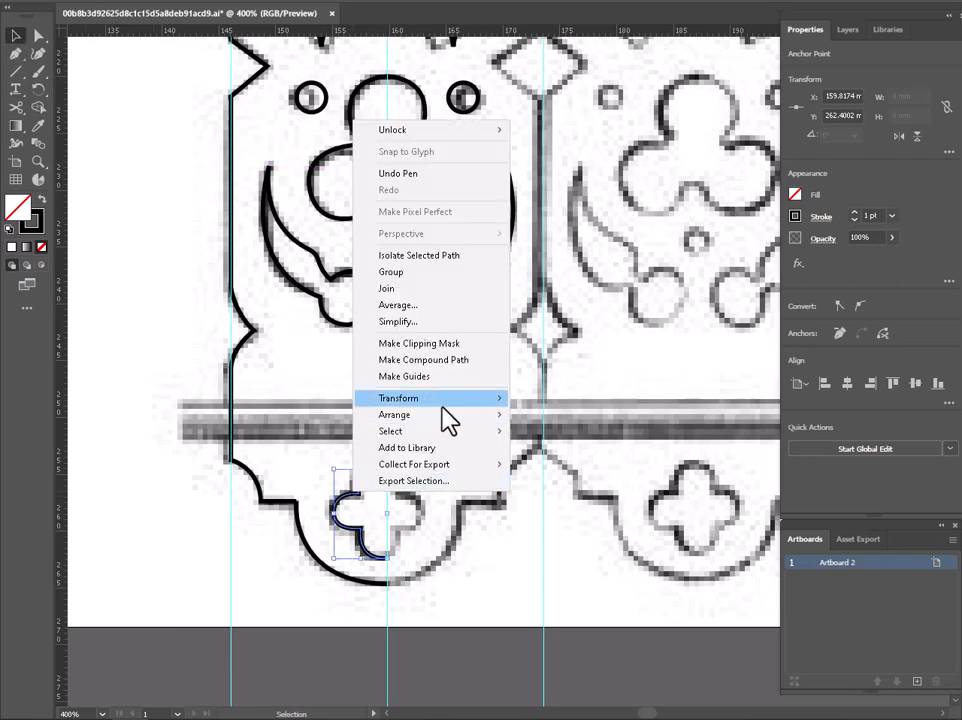
{"action": "mouse_move", "coordinate": [445, 400]}
{"action": "left_click", "coordinate": [548, 453]}
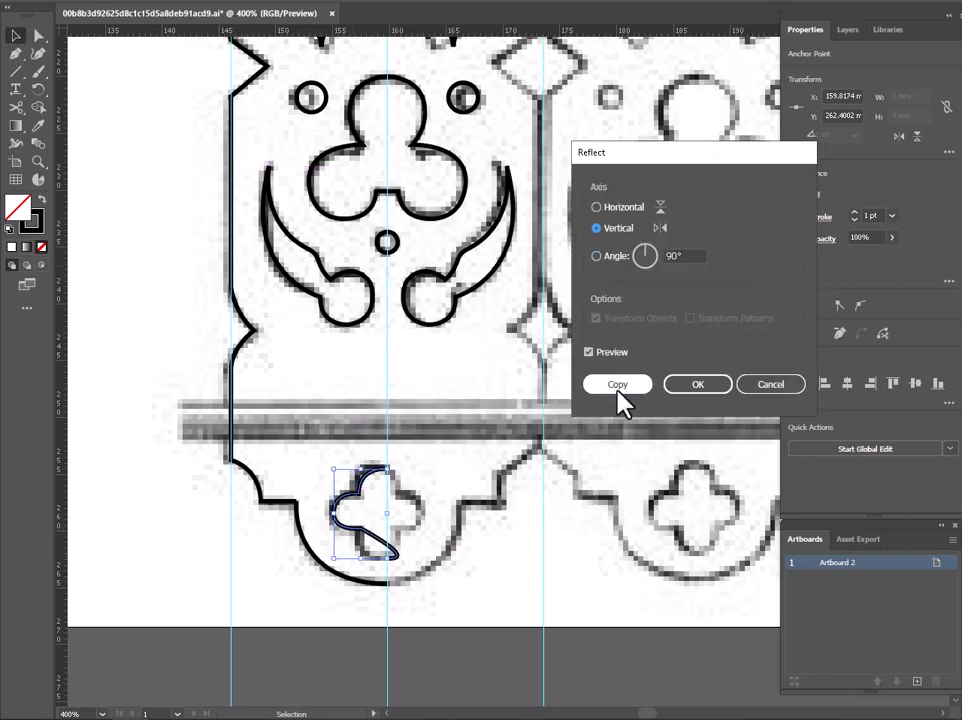
{"action": "left_click", "coordinate": [786, 388]}
Step: Reflect a copy of the quatrefoil's left half about the vertical axis
{"action": "left_click", "coordinate": [336, 494]}
{"action": "left_click", "coordinate": [336, 494]}
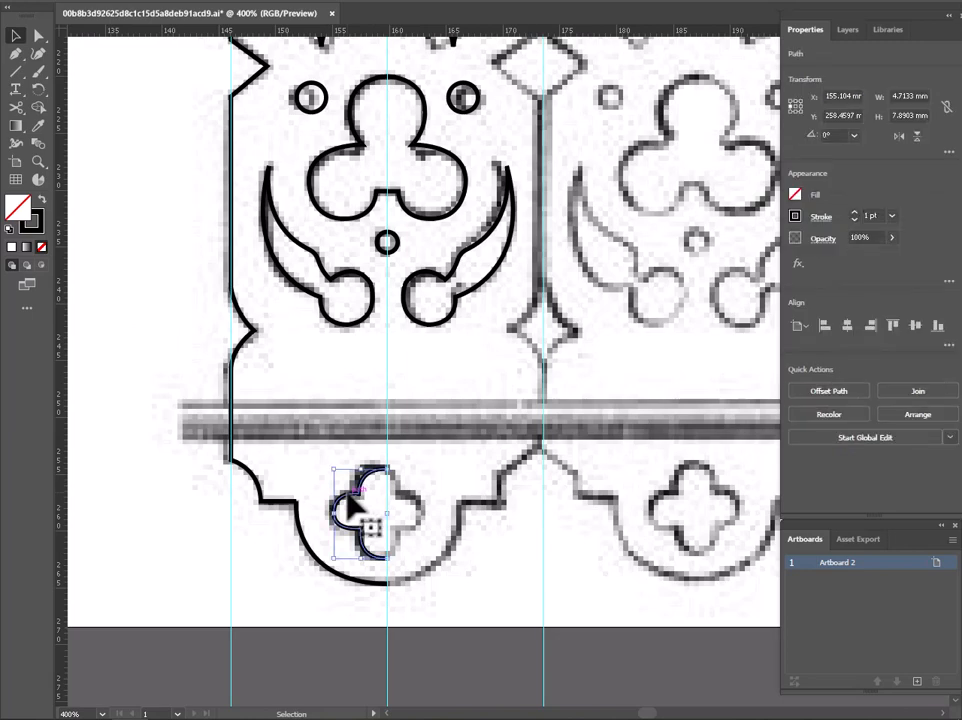
{"action": "right_click", "coordinate": [344, 509]}
{"action": "mouse_move", "coordinate": [483, 400]}
{"action": "left_click", "coordinate": [558, 455]}
{"action": "key", "text": "alt+v"}
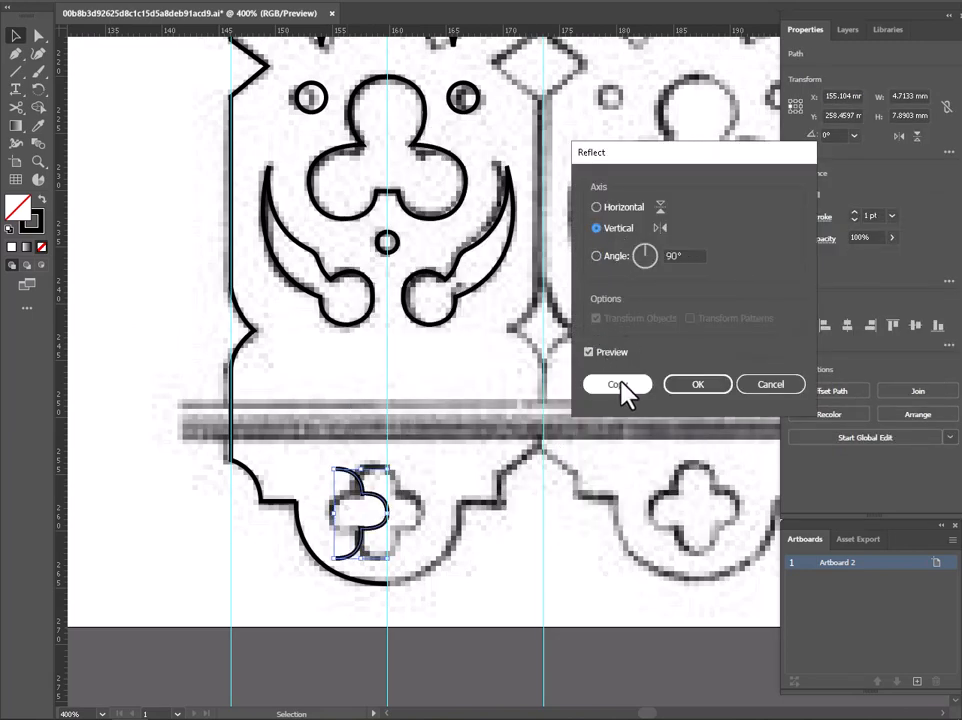
{"action": "left_click", "coordinate": [617, 385]}
Step: Move the reflected quatrefoil half horizontally to meet the original half at the centre guide
{"action": "left_click_drag", "start_coordinate": [370, 510], "coordinate": [418, 510]}
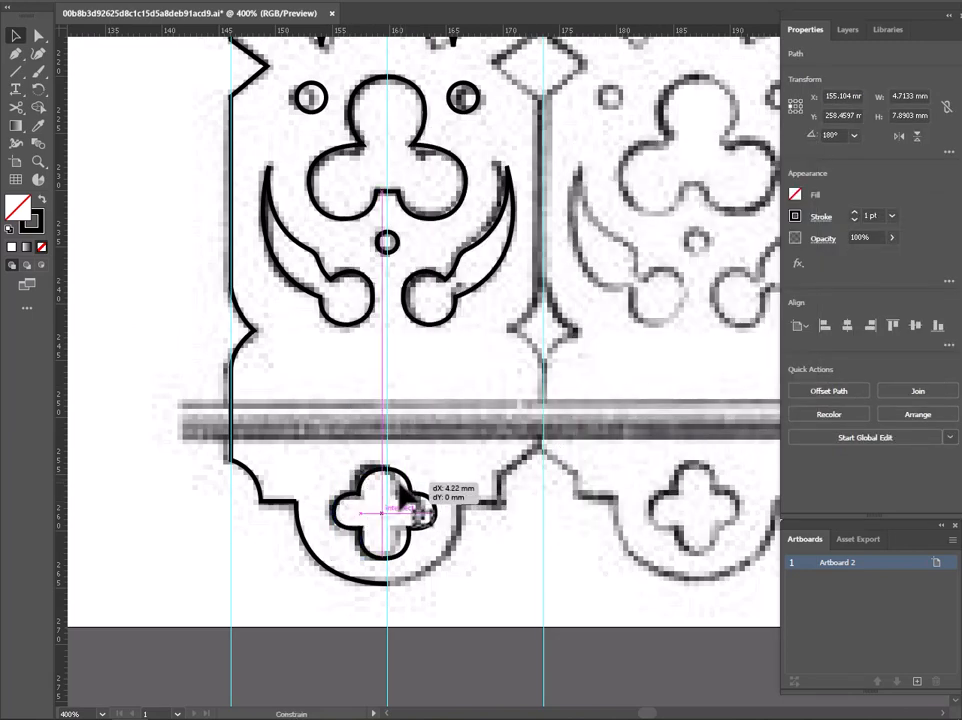
{"action": "scroll", "coordinate": [397, 467], "scroll_direction": "up", "scroll_amount": 4}
{"action": "left_click_drag", "start_coordinate": [428, 465], "coordinate": [449, 469]}
{"action": "left_click", "coordinate": [503, 382]}
{"action": "scroll", "coordinate": [503, 382], "scroll_direction": "down", "scroll_amount": 3}
{"action": "scroll", "coordinate": [515, 383], "scroll_direction": "down", "scroll_amount": 2}
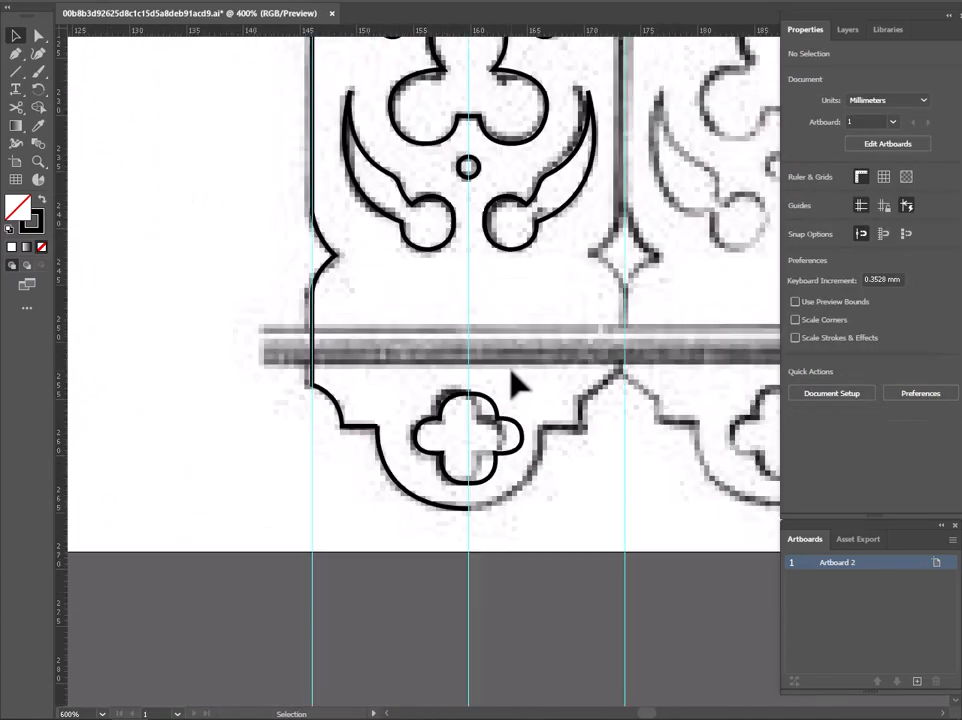
Step: Delete both traced halves of the bottom quatrefoil
{"action": "scroll", "coordinate": [515, 383], "scroll_direction": "up", "scroll_amount": 1}
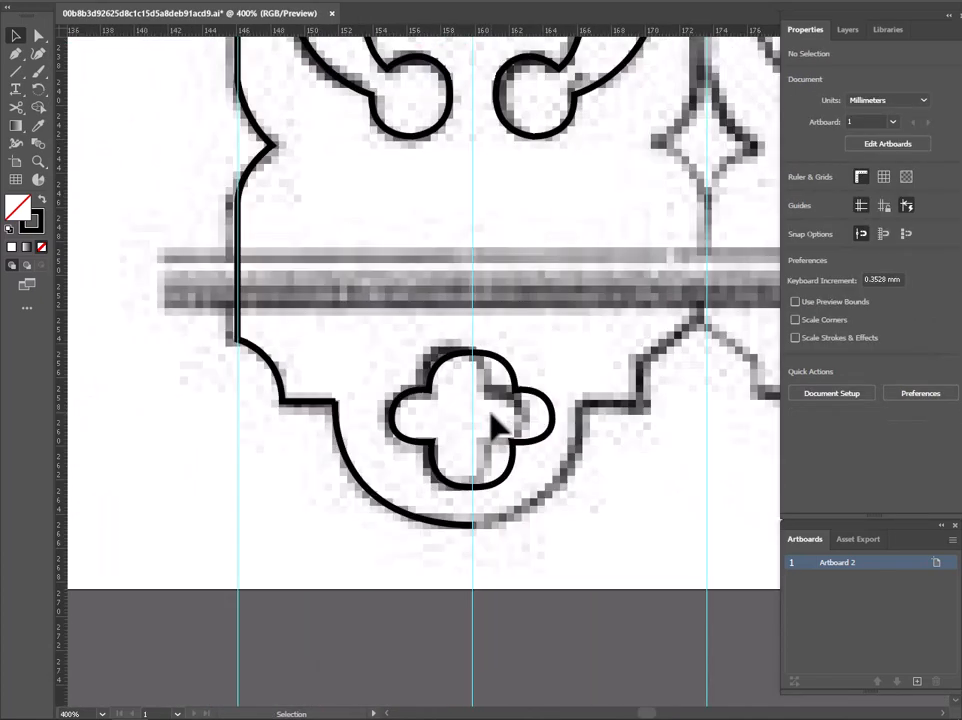
{"action": "left_click_drag", "start_coordinate": [537, 354], "coordinate": [496, 383]}
{"action": "key", "text": "Delete"}
{"action": "left_click", "coordinate": [436, 365]}
{"action": "key", "text": "Delete"}
Step: Reflect a copy of the upper pointed ornament's left half about the vertical axis
{"action": "scroll", "coordinate": [450, 365], "scroll_direction": "down", "scroll_amount": 3}
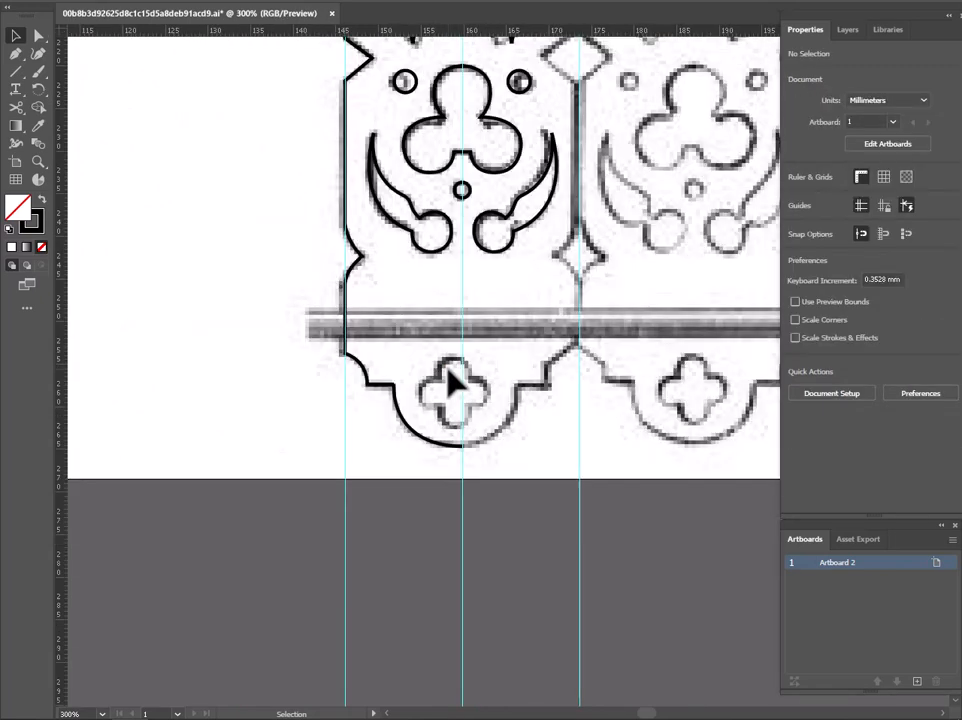
{"action": "left_click_drag", "start_coordinate": [486, 254], "coordinate": [500, 558]}
{"action": "scroll", "coordinate": [483, 376], "scroll_direction": "up", "scroll_amount": 2}
{"action": "scroll", "coordinate": [494, 275], "scroll_direction": "up", "scroll_amount": 3}
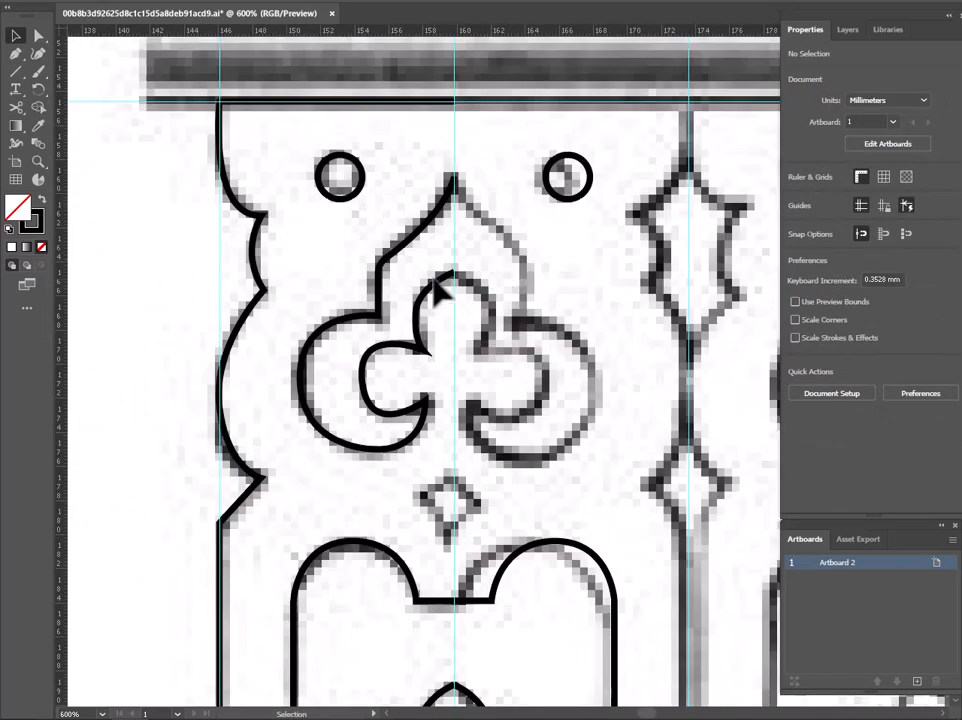
{"action": "left_click", "coordinate": [438, 286]}
{"action": "right_click", "coordinate": [438, 290]}
{"action": "mouse_move", "coordinate": [490, 560]}
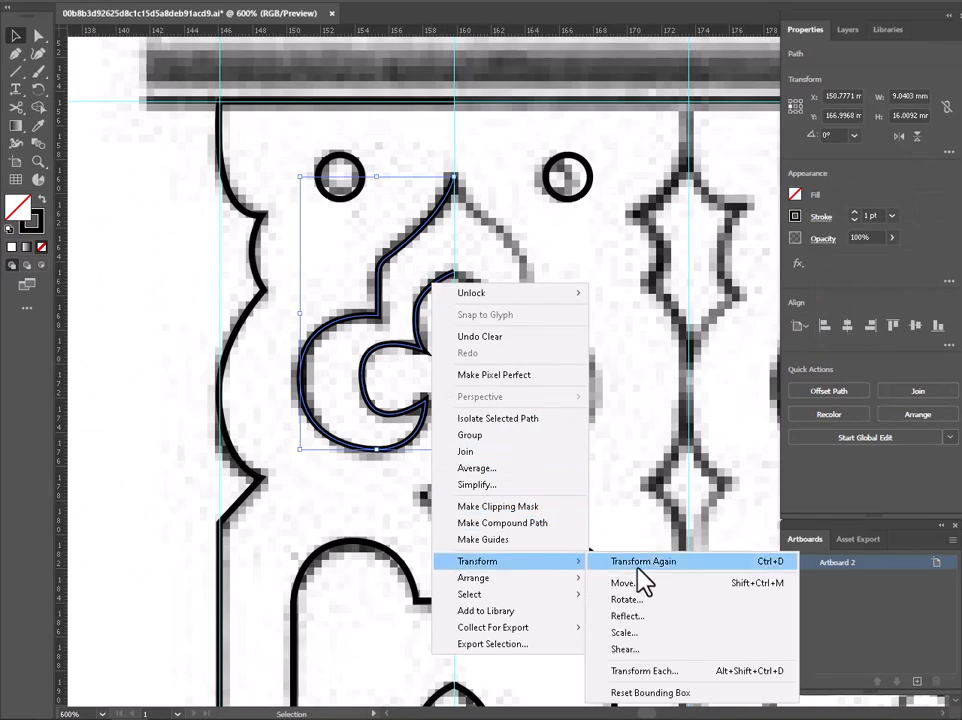
{"action": "left_click", "coordinate": [625, 614]}
{"action": "left_click", "coordinate": [597, 228]}
{"action": "left_click", "coordinate": [617, 384]}
Step: Move the reflected ornament half across the centre guide and align it with the original half
{"action": "left_click_drag", "start_coordinate": [365, 280], "coordinate": [522, 280]}
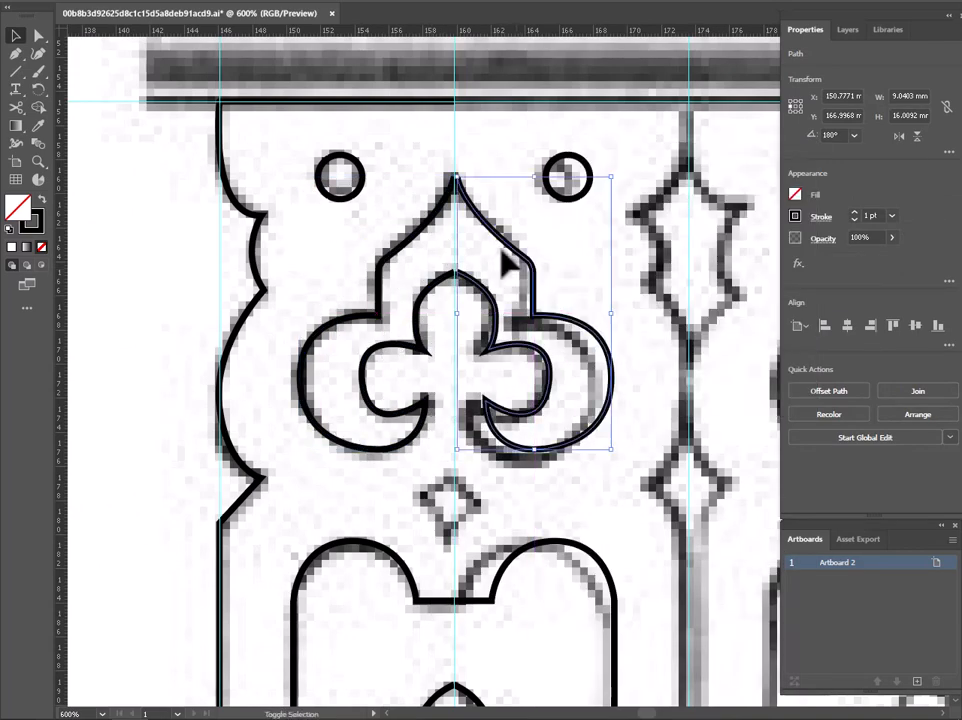
{"action": "scroll", "coordinate": [460, 181], "scroll_direction": "up", "scroll_amount": 5}
{"action": "left_click_drag", "start_coordinate": [404, 237], "coordinate": [425, 258]}
{"action": "scroll", "coordinate": [313, 305], "scroll_direction": "down", "scroll_amount": 6}
{"action": "left_click", "coordinate": [306, 292]}
Step: Reflect a copy of the plank's left outer outline about the vertical axis
{"action": "scroll", "coordinate": [306, 292], "scroll_direction": "down", "scroll_amount": 4}
{"action": "left_click_drag", "start_coordinate": [372, 451], "coordinate": [395, 275]}
{"action": "left_click_drag", "start_coordinate": [371, 406], "coordinate": [399, 249]}
{"action": "left_click_drag", "start_coordinate": [322, 182], "coordinate": [330, 310]}
{"action": "left_click", "coordinate": [342, 320]}
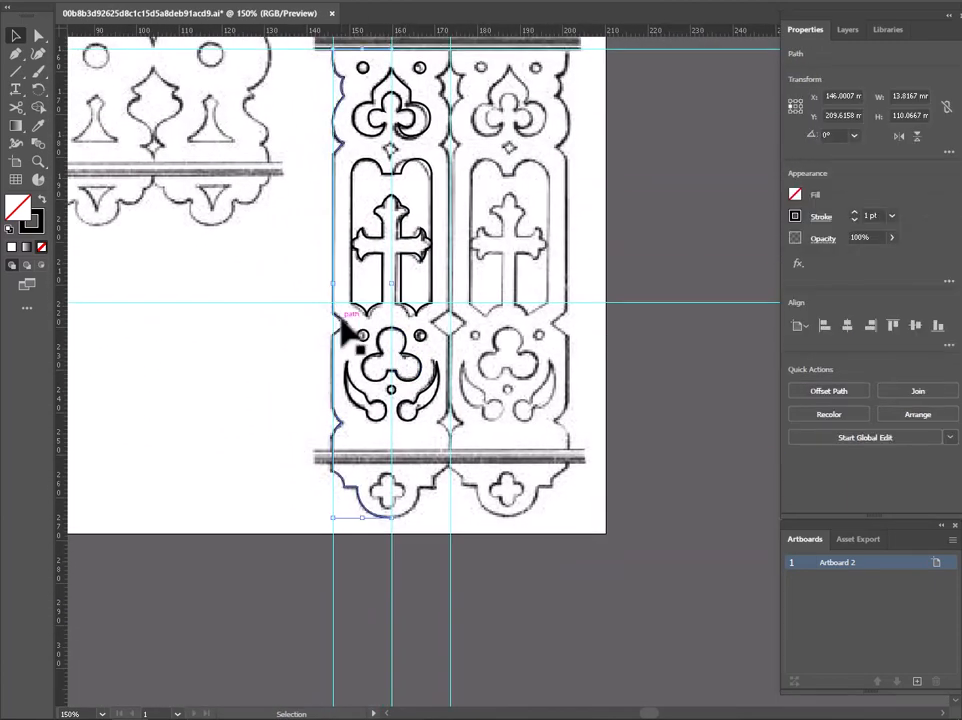
{"action": "right_click", "coordinate": [342, 320]}
{"action": "mouse_move", "coordinate": [470, 604]}
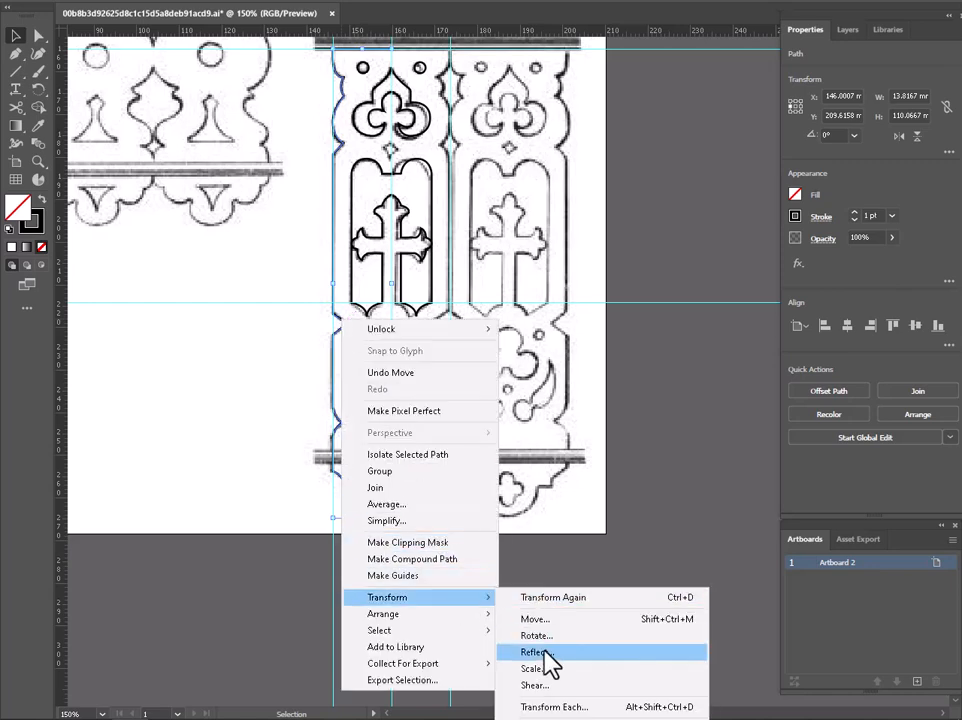
{"action": "left_click", "coordinate": [548, 668]}
{"action": "left_click", "coordinate": [597, 228]}
{"action": "left_click", "coordinate": [617, 385]}
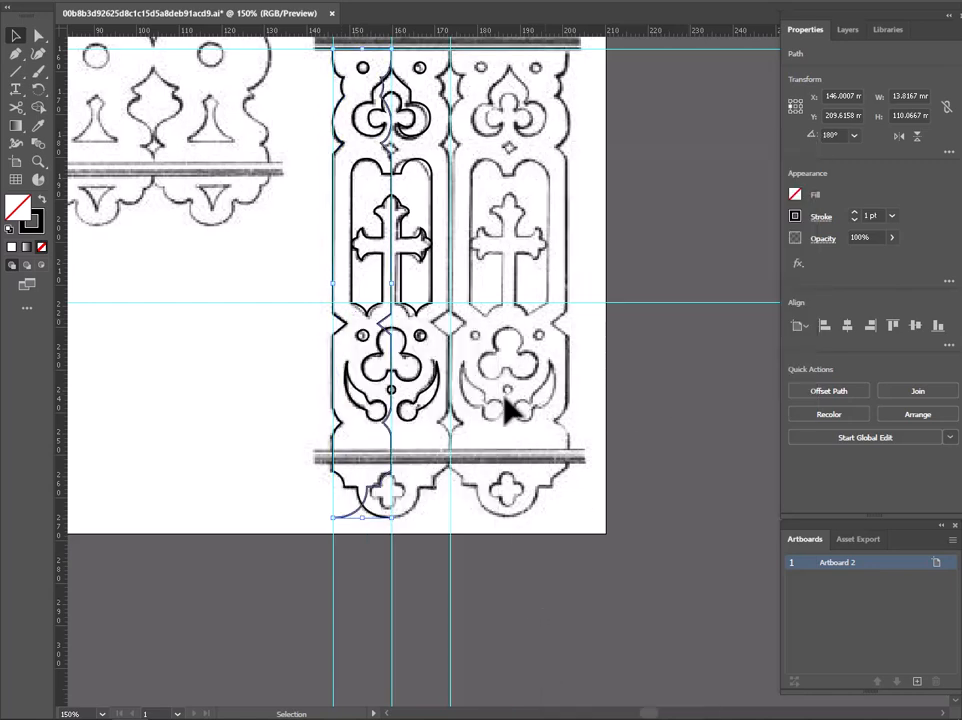
Step: Move the reflected outline across the plank so it meets the original at the centre guide
{"action": "left_click_drag", "start_coordinate": [352, 519], "coordinate": [407, 519]}
{"action": "left_click_drag", "start_coordinate": [628, 333], "coordinate": [556, 336]}
{"action": "left_click", "coordinate": [563, 374]}
{"action": "scroll", "coordinate": [564, 370], "scroll_direction": "down", "scroll_amount": 7}
{"action": "left_click_drag", "start_coordinate": [581, 288], "coordinate": [502, 327]}
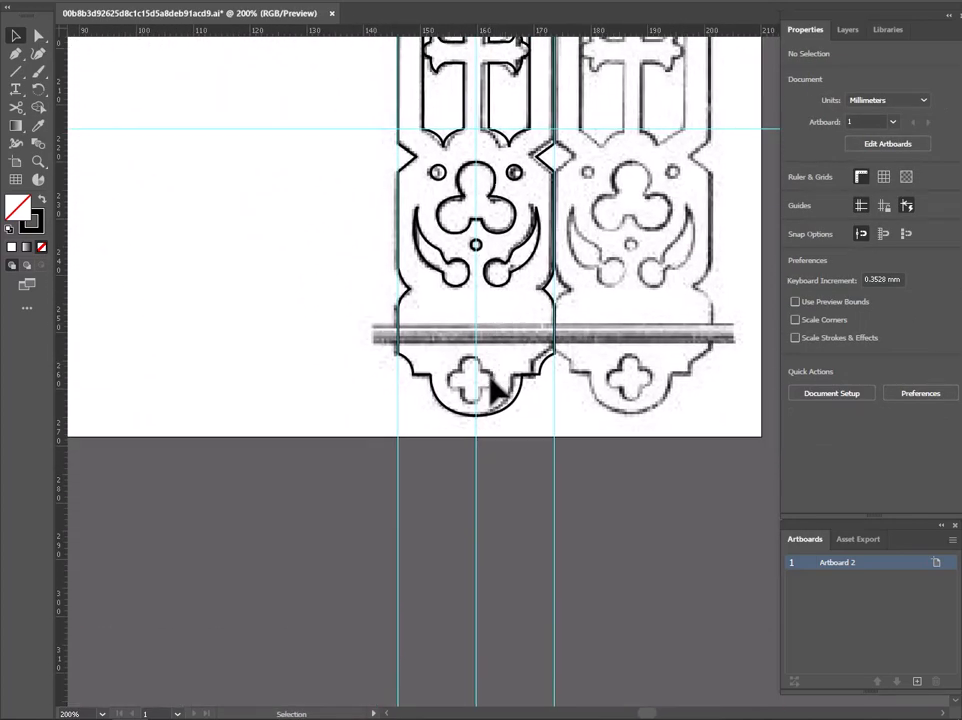
Step: Draw a circle about 4.28 mm in diameter over the upper lobe of the bottom quatrefoil
{"action": "scroll", "coordinate": [490, 385], "scroll_direction": "up", "scroll_amount": 3}
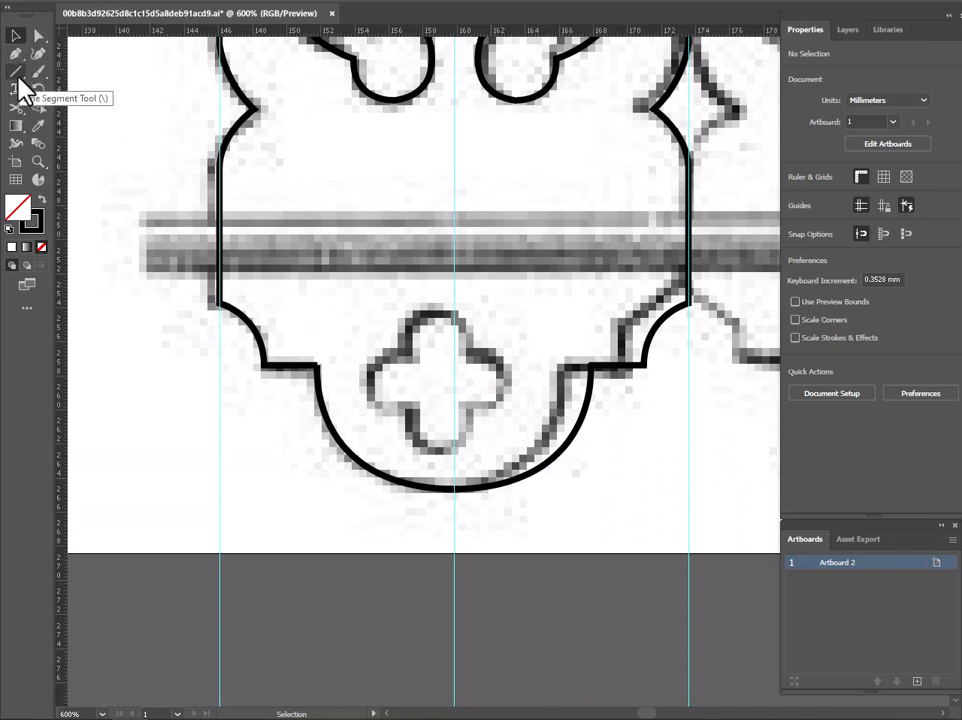
{"action": "left_click_drag", "start_coordinate": [16, 72], "coordinate": [48, 89]}
{"action": "left_click_drag", "start_coordinate": [422, 326], "coordinate": [490, 392]}
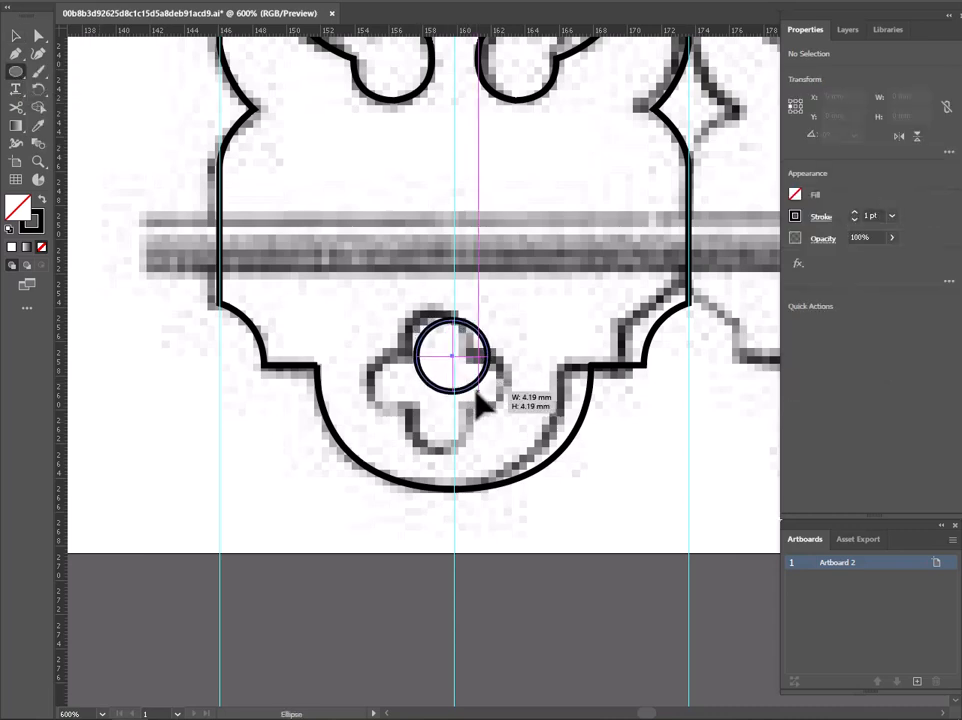
{"action": "key", "text": "v"}
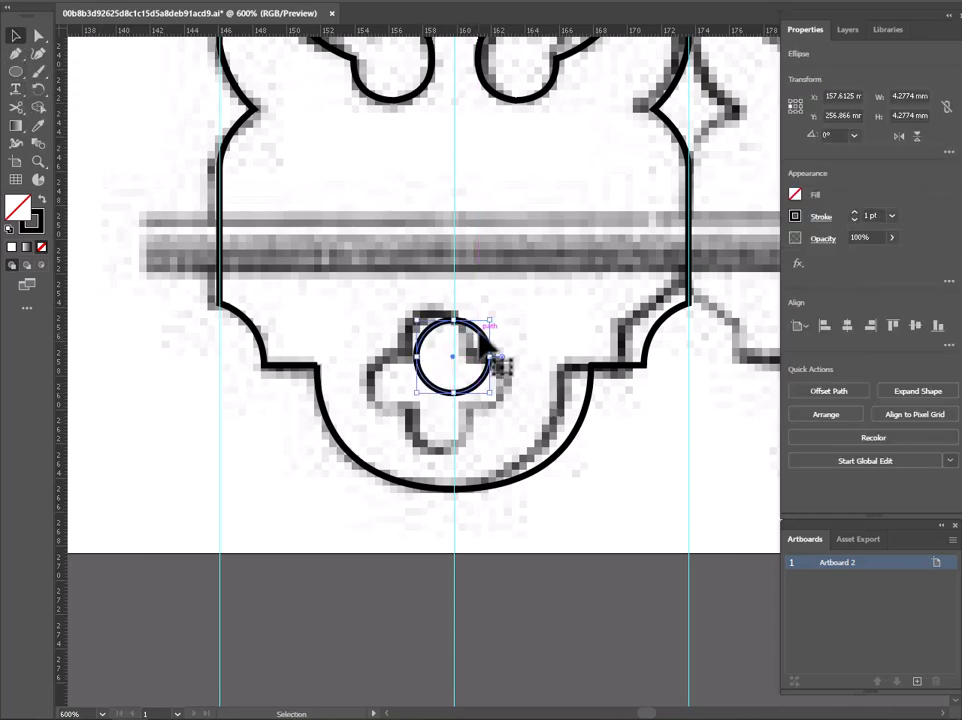
Step: Centre the small circle on the vertical guide and draw a horizontal line about 9.13 mm long through its centre
{"action": "left_click_drag", "start_coordinate": [484, 334], "coordinate": [482, 333]}
{"action": "left_click", "coordinate": [16, 55]}
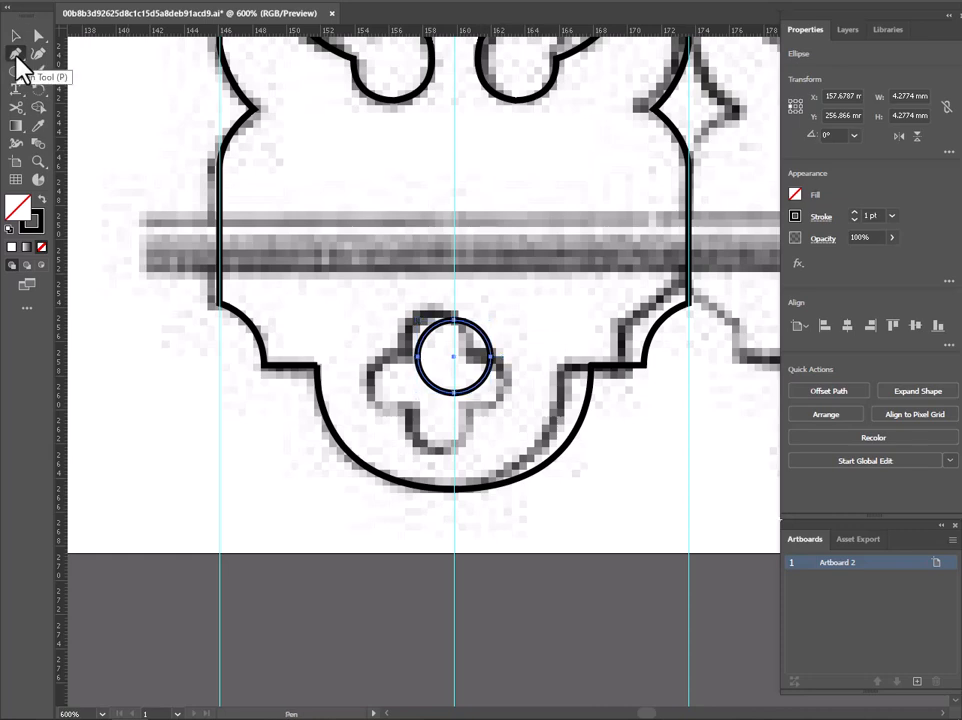
{"action": "left_click_drag", "start_coordinate": [16, 72], "coordinate": [70, 143]}
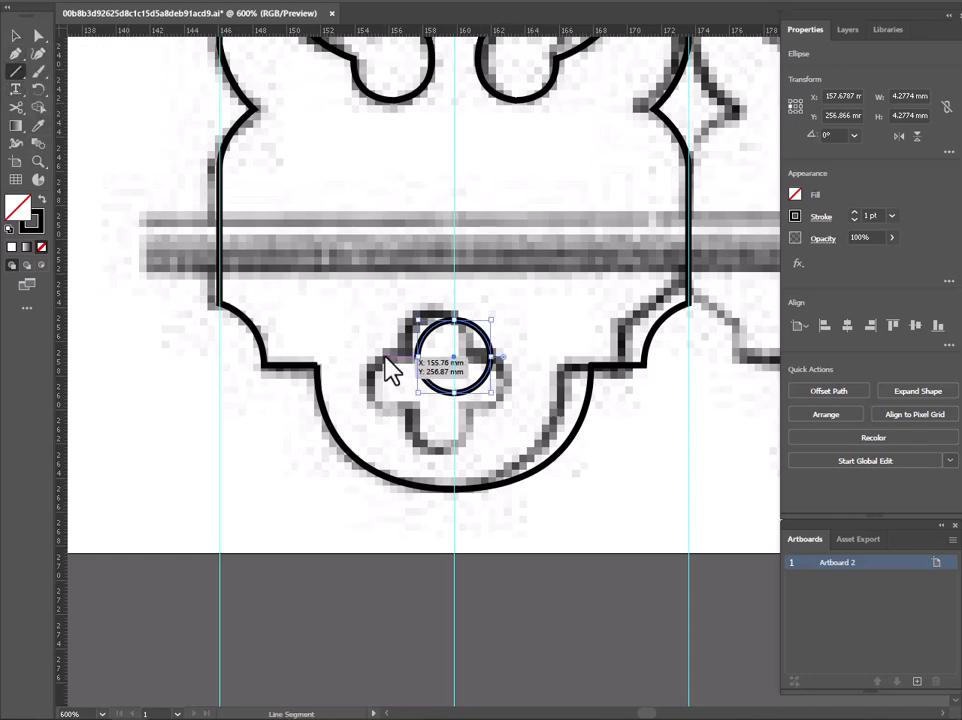
{"action": "left_click_drag", "start_coordinate": [385, 356], "coordinate": [540, 356]}
Step: Use Shape Builder on the circle and line to remove the circle's lower half and every line segment, leaving the upper arc
{"action": "left_click", "coordinate": [16, 36]}
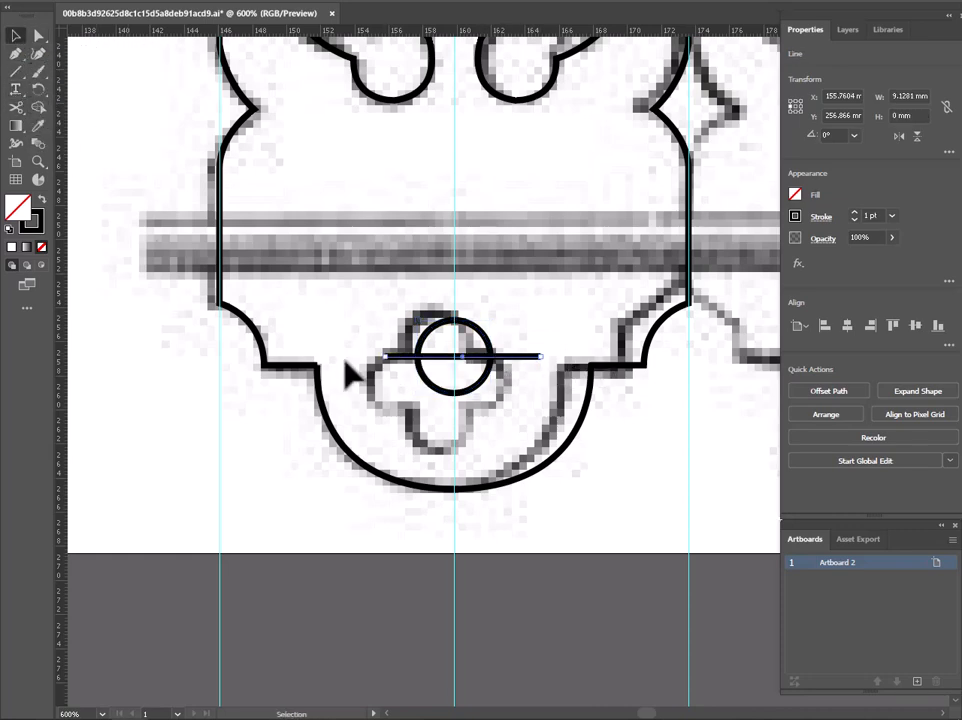
{"action": "left_click", "coordinate": [440, 393], "text": "shift"}
{"action": "left_click", "coordinate": [38, 107]}
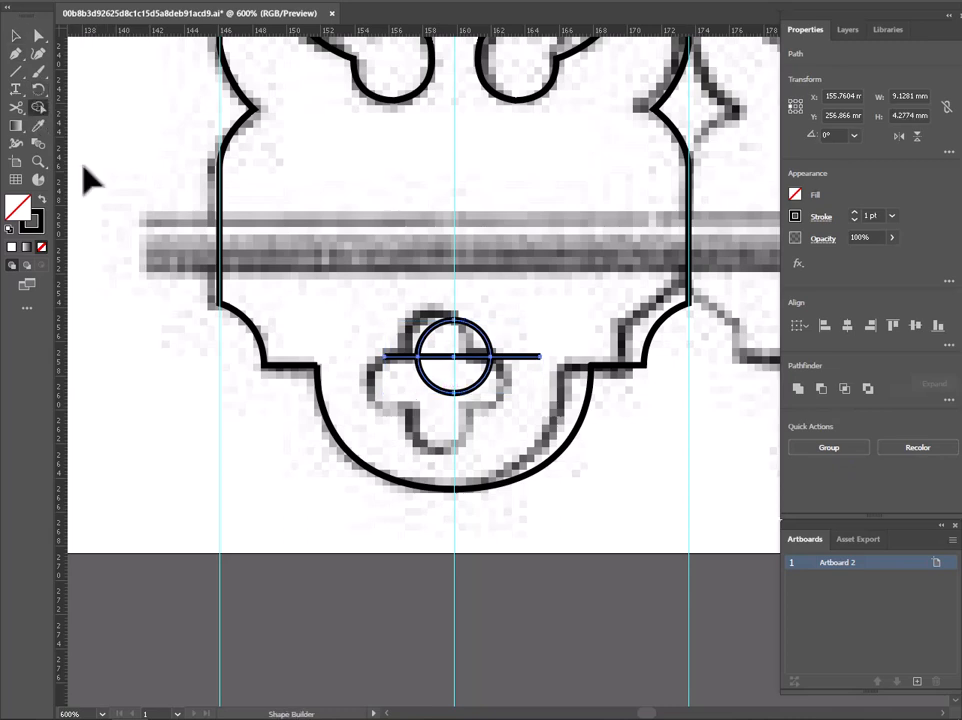
{"action": "left_click", "coordinate": [435, 371], "text": "alt"}
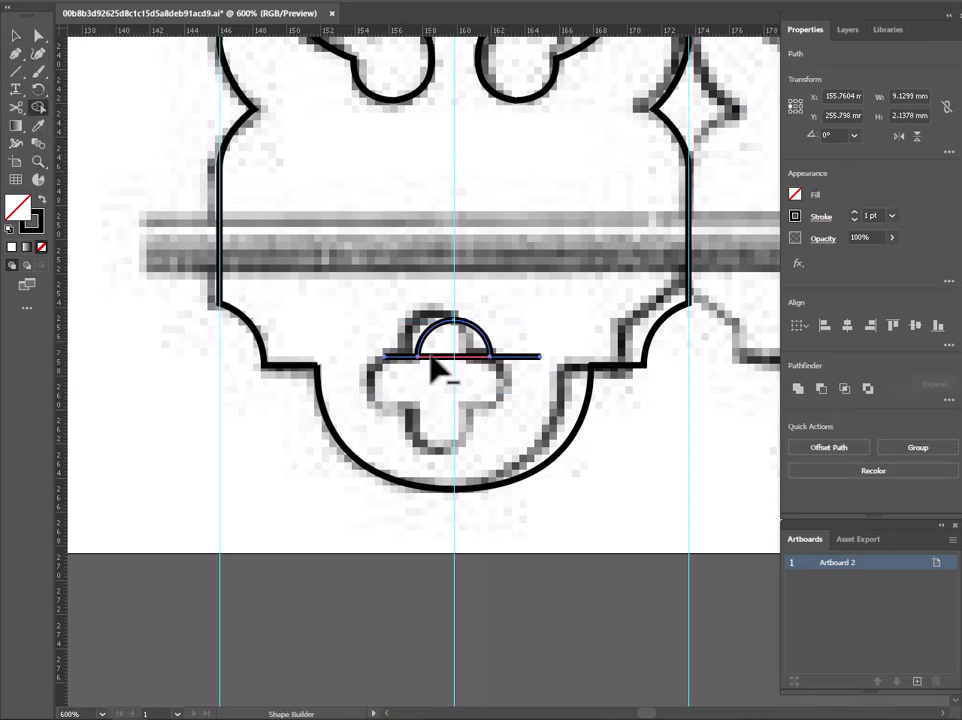
{"action": "left_click", "coordinate": [430, 356], "text": "alt"}
{"action": "left_click", "coordinate": [404, 357], "text": "alt"}
{"action": "left_click", "coordinate": [515, 357], "text": "alt"}
{"action": "left_click", "coordinate": [15, 36]}
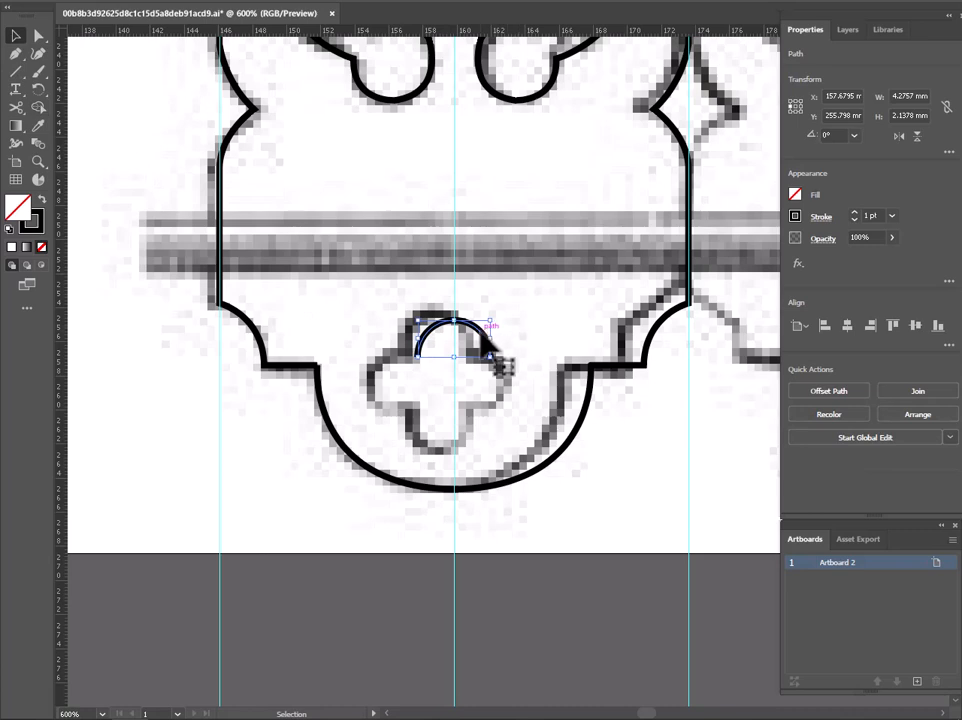
Step: Duplicate the half-circle arc, set the copy's rotation to 90°, and attach it as the quatrefoil's left lobe
{"action": "left_click_drag", "start_coordinate": [490, 343], "coordinate": [386, 329]}
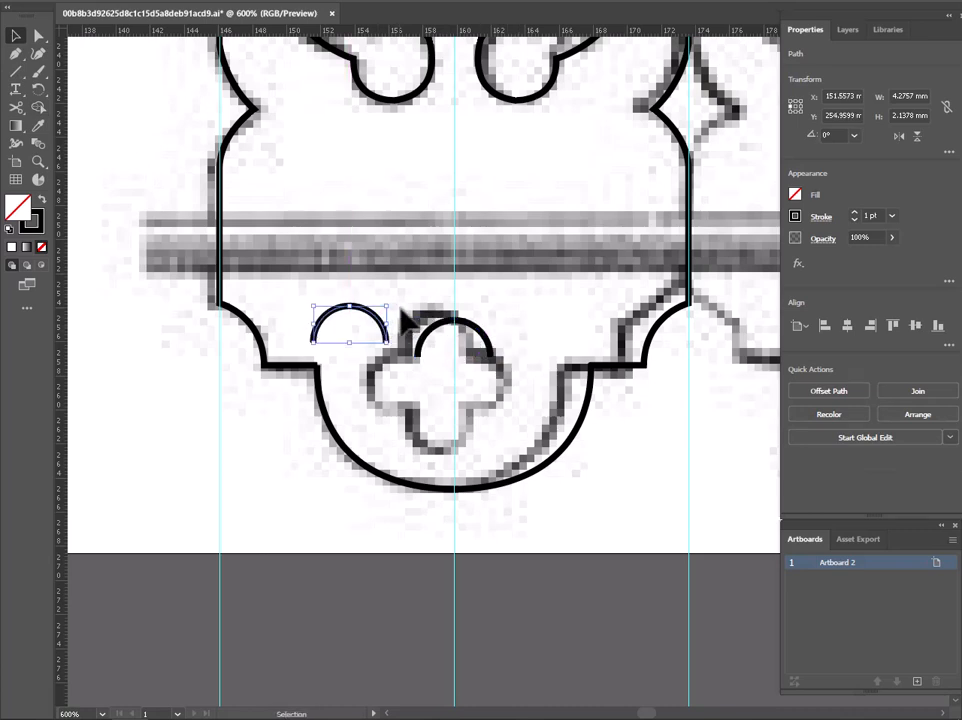
{"action": "left_click_drag", "start_coordinate": [410, 283], "coordinate": [302, 260]}
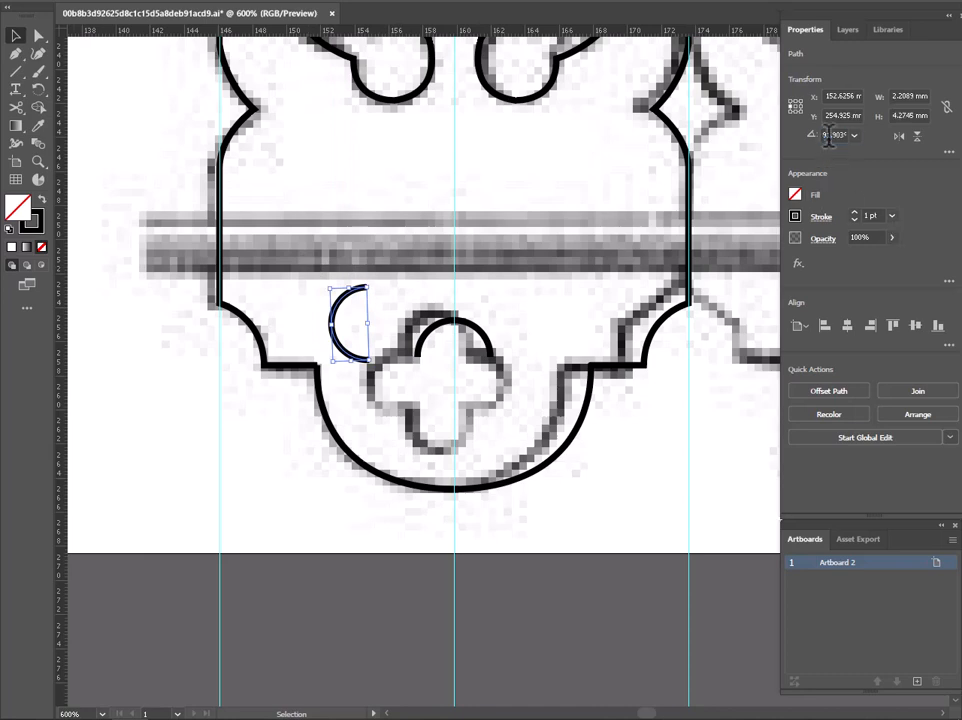
{"action": "type", "text": "90"}
{"action": "key", "text": "Return"}
{"action": "key", "text": "ctrl+equal"}
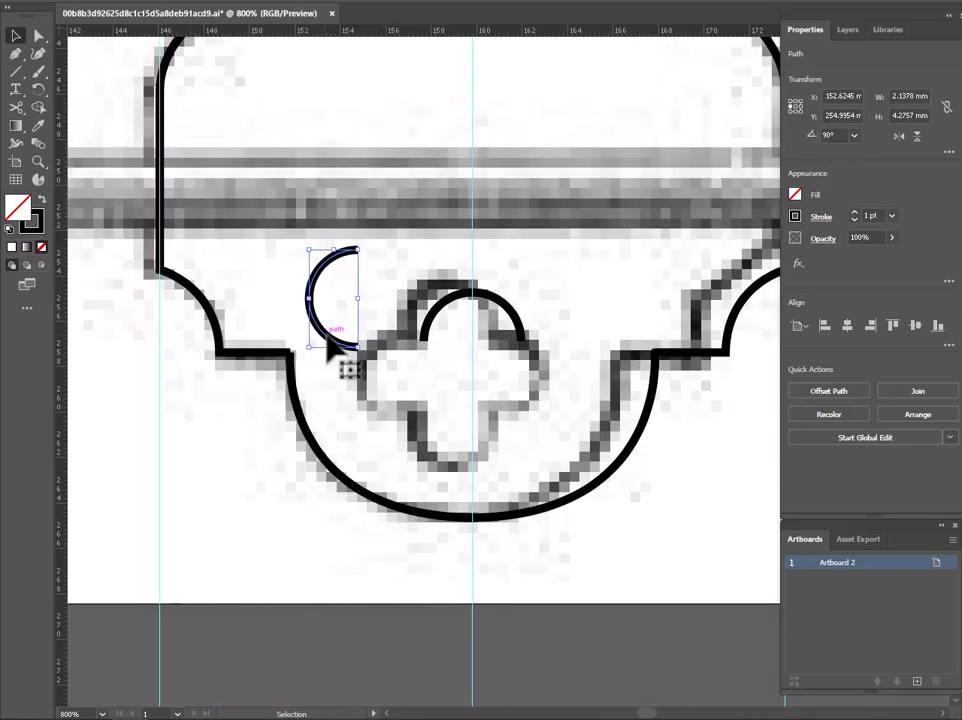
{"action": "left_click_drag", "start_coordinate": [338, 345], "coordinate": [519, 448]}
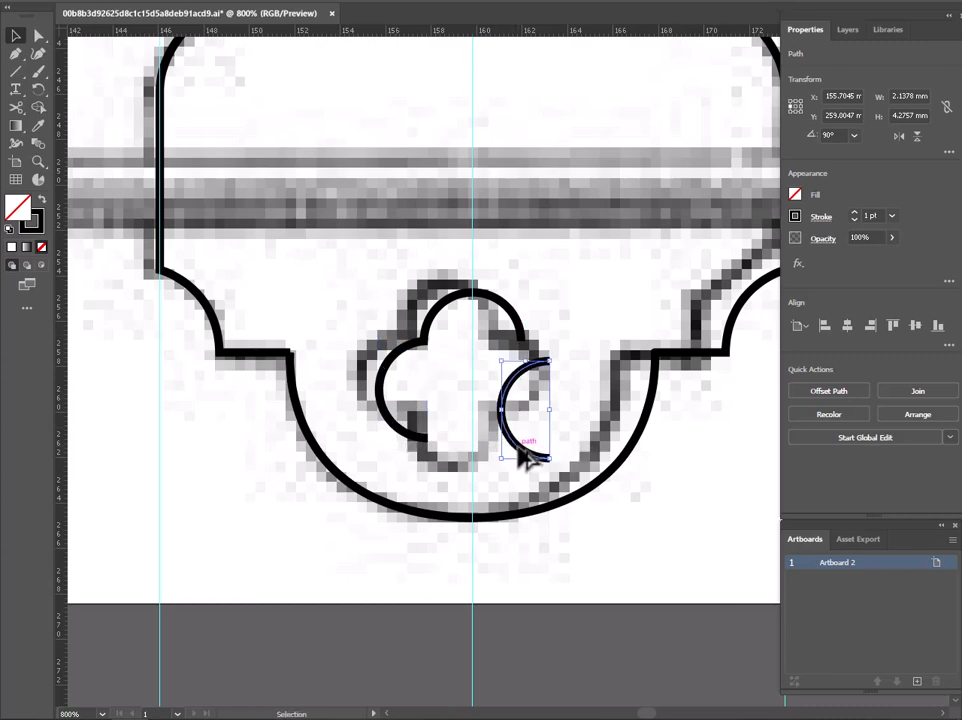
Step: Rotate another arc copy to 180° and attach it as the quatrefoil's bottom lobe
{"action": "left_click_drag", "start_coordinate": [565, 352], "coordinate": [423, 338]}
{"action": "type", "text": "180"}
{"action": "key", "text": "Return"}
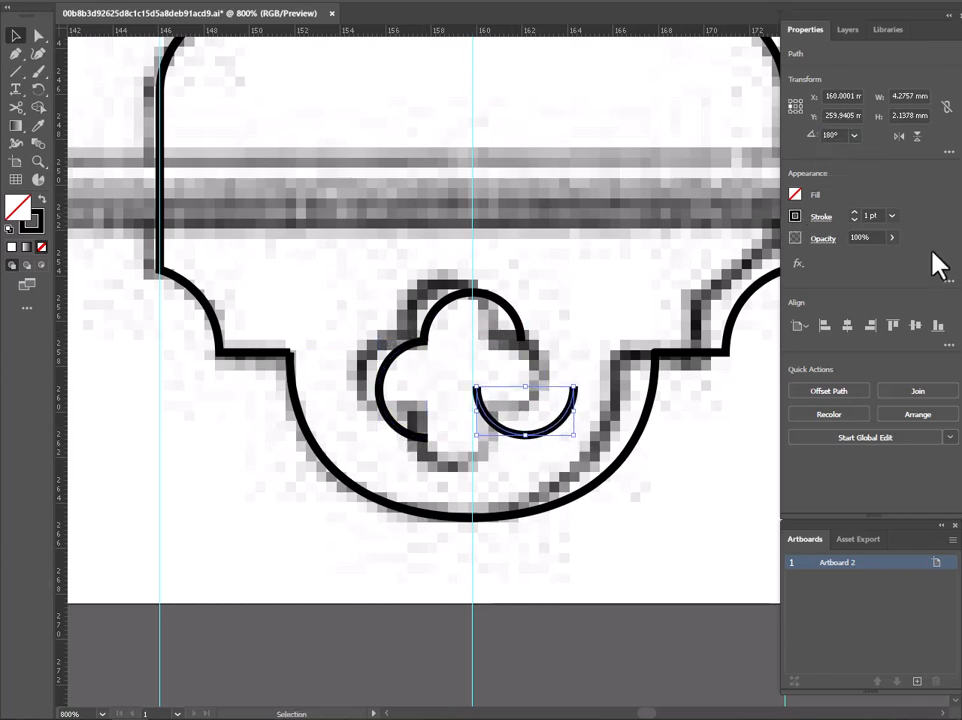
{"action": "left_click_drag", "start_coordinate": [544, 429], "coordinate": [615, 405]}
{"action": "left_click", "coordinate": [517, 472]}
Step: Rotate a further arc copy to 270° and fit it as the right lobe to close the quatrefoil
{"action": "left_click_drag", "start_coordinate": [645, 348], "coordinate": [537, 313]}
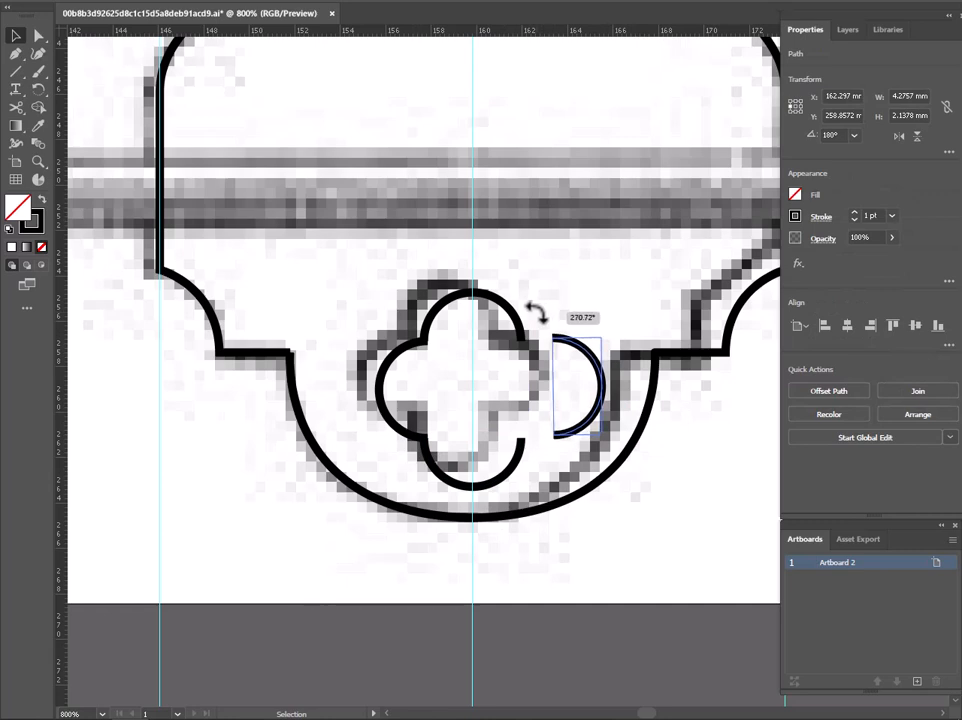
{"action": "key", "text": "Return"}
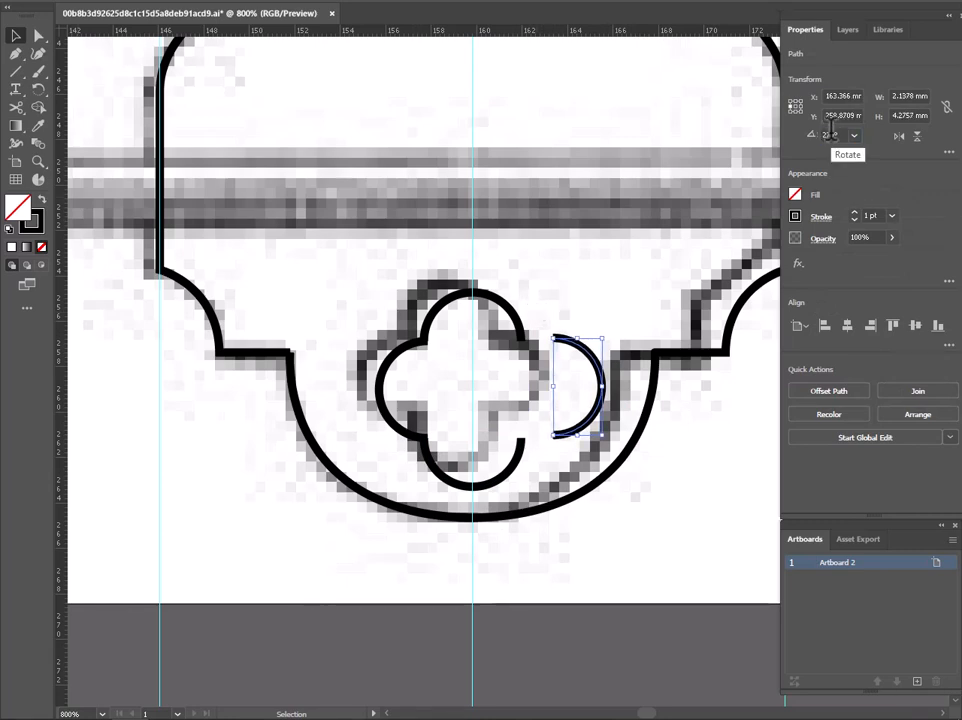
{"action": "scroll", "coordinate": [543, 332], "scroll_direction": "up", "scroll_amount": 1}
{"action": "left_click_drag", "start_coordinate": [603, 360], "coordinate": [555, 370]}
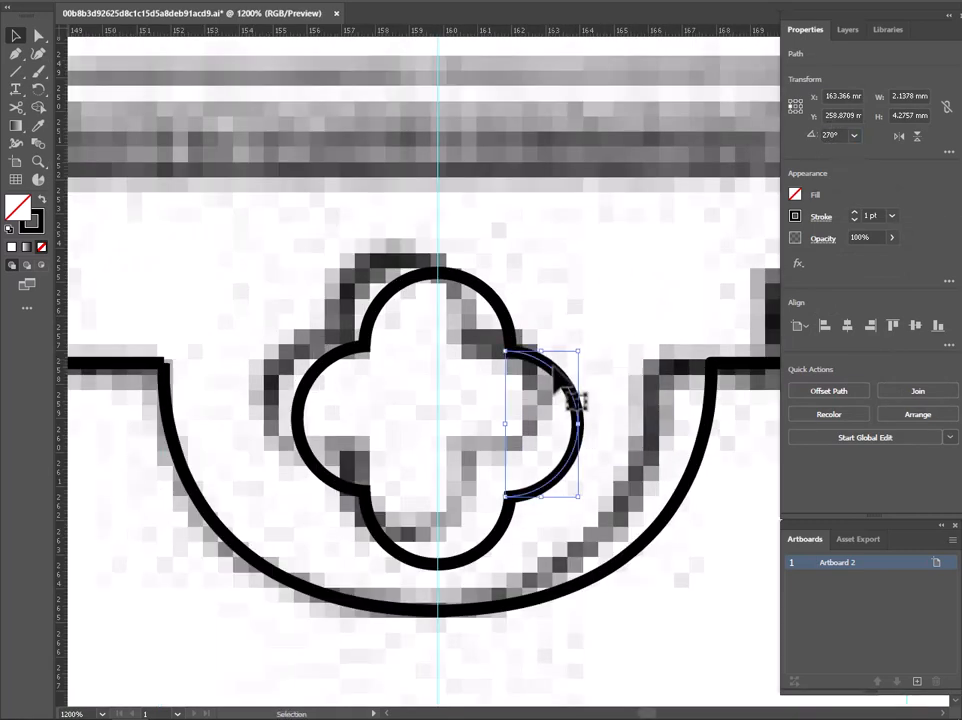
{"action": "left_click", "coordinate": [616, 305]}
Step: Hide the scanned pattern image to examine the traced plank artwork on its own
{"action": "scroll", "coordinate": [616, 305], "scroll_direction": "down", "scroll_amount": 4}
{"action": "left_click_drag", "start_coordinate": [620, 305], "coordinate": [395, 508]}
{"action": "scroll", "coordinate": [485, 443], "scroll_direction": "down", "scroll_amount": 1}
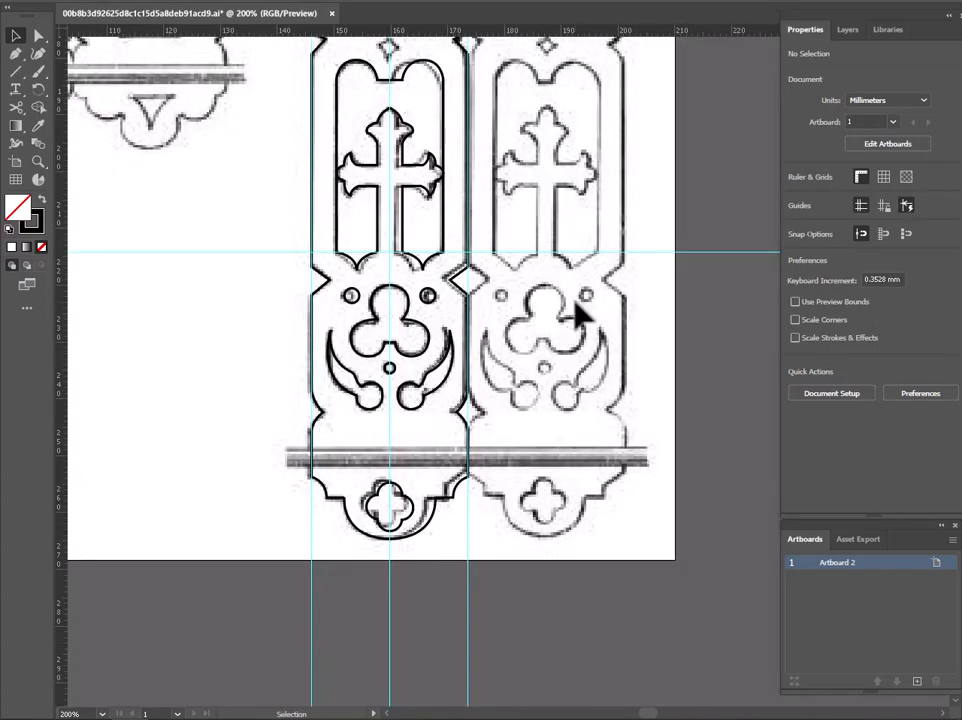
{"action": "left_click_drag", "start_coordinate": [575, 305], "coordinate": [548, 440]}
{"action": "left_click", "coordinate": [847, 29]}
{"action": "scroll", "coordinate": [794, 424], "scroll_direction": "down", "scroll_amount": 2}
{"action": "left_click", "coordinate": [792, 490]}
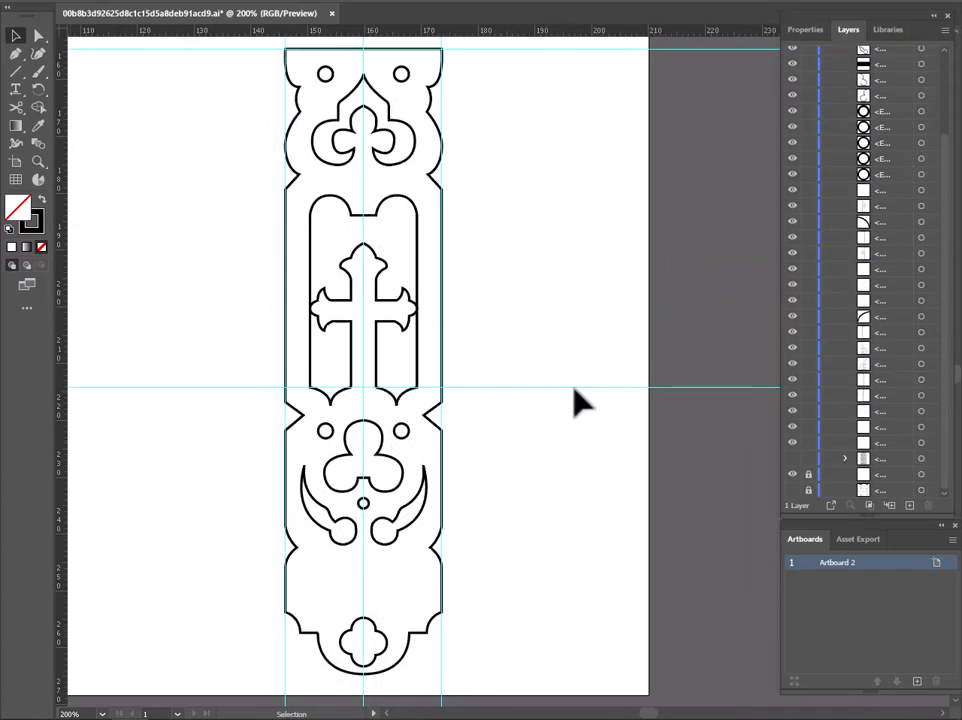
{"action": "scroll", "coordinate": [527, 316], "scroll_direction": "down", "scroll_amount": 2}
{"action": "left_click", "coordinate": [792, 490]}
{"action": "left_click", "coordinate": [792, 490]}
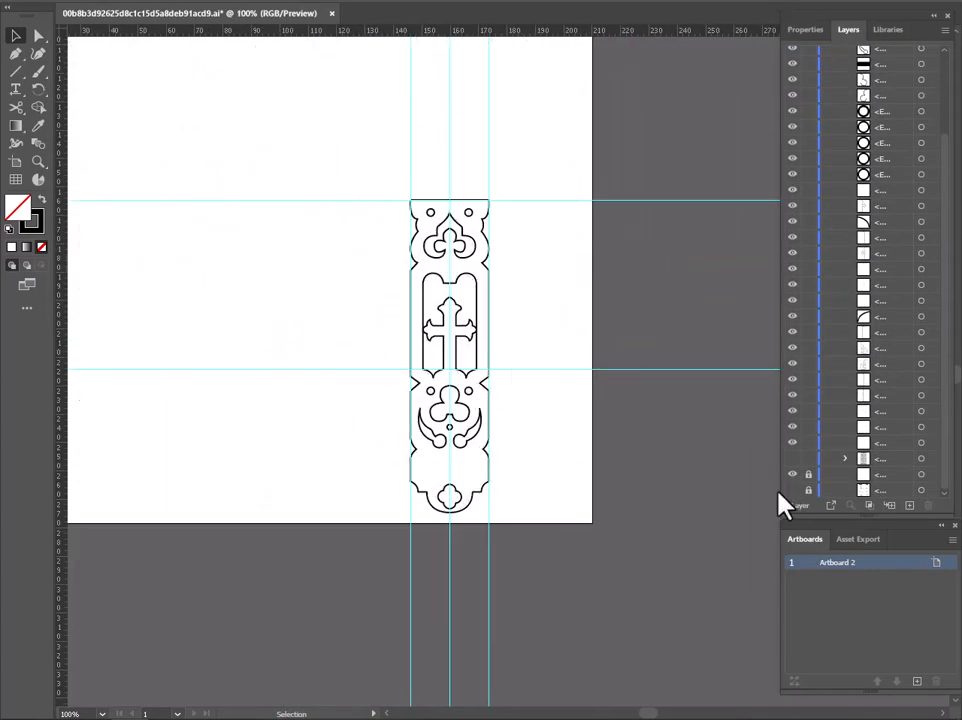
Step: Select the whole traced plank, show the scan again, and place a copy of the plank over the adjacent scanned one
{"action": "key", "text": "ctrl+a"}
{"action": "key", "text": "ctrl+equal"}
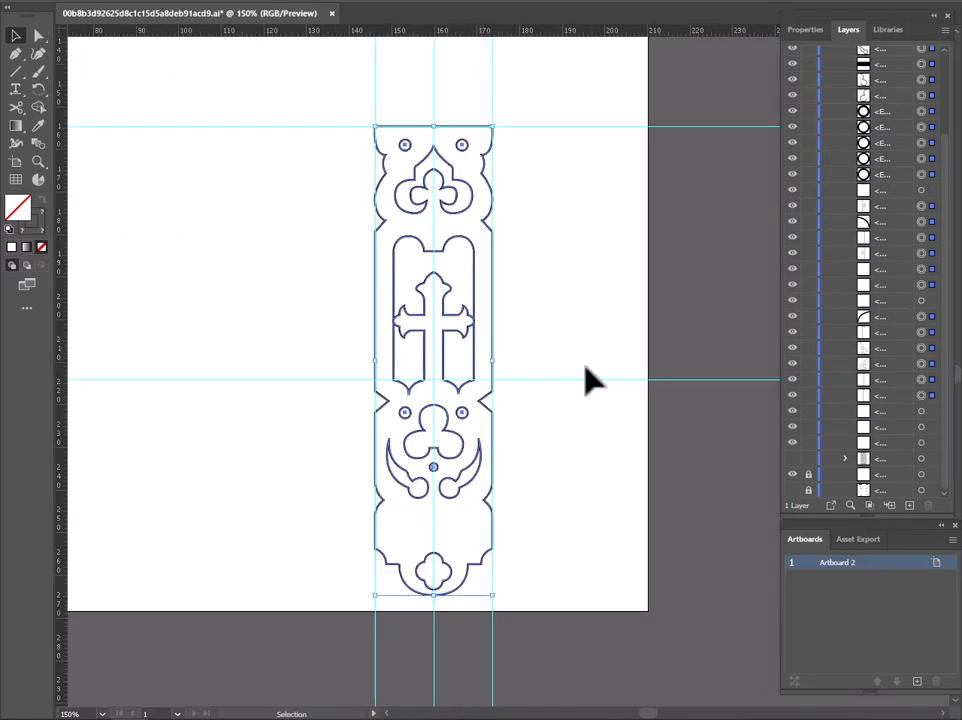
{"action": "left_click", "coordinate": [792, 490]}
{"action": "left_click_drag", "start_coordinate": [414, 326], "coordinate": [530, 332]}
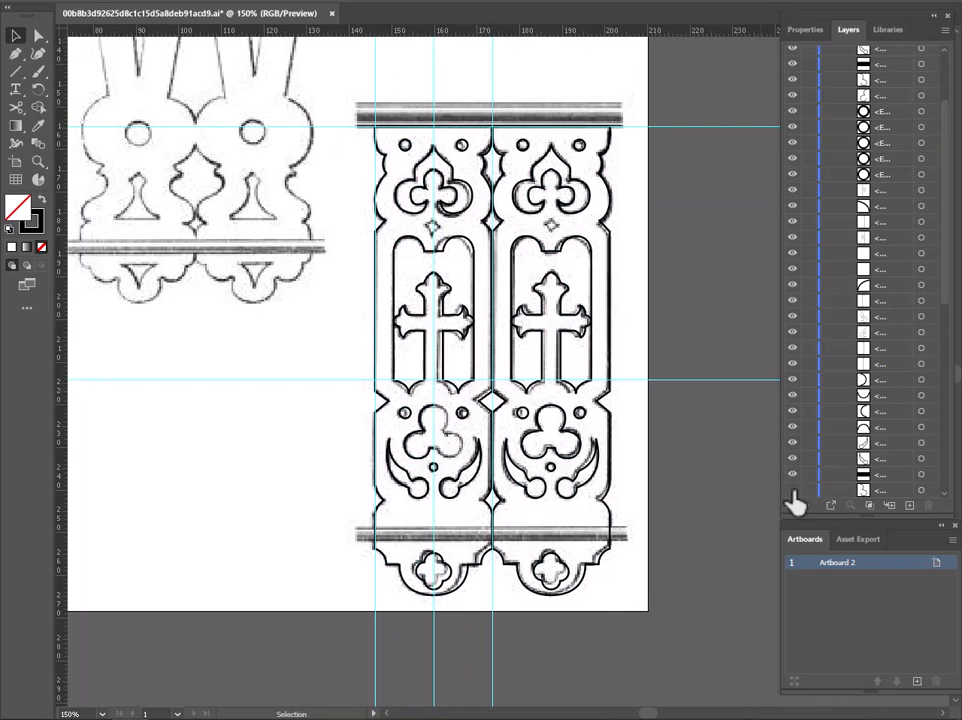
Step: Hide the scanned pattern image again so only the two traced planks are displayed
{"action": "scroll", "coordinate": [799, 275], "scroll_direction": "down", "scroll_amount": 5}
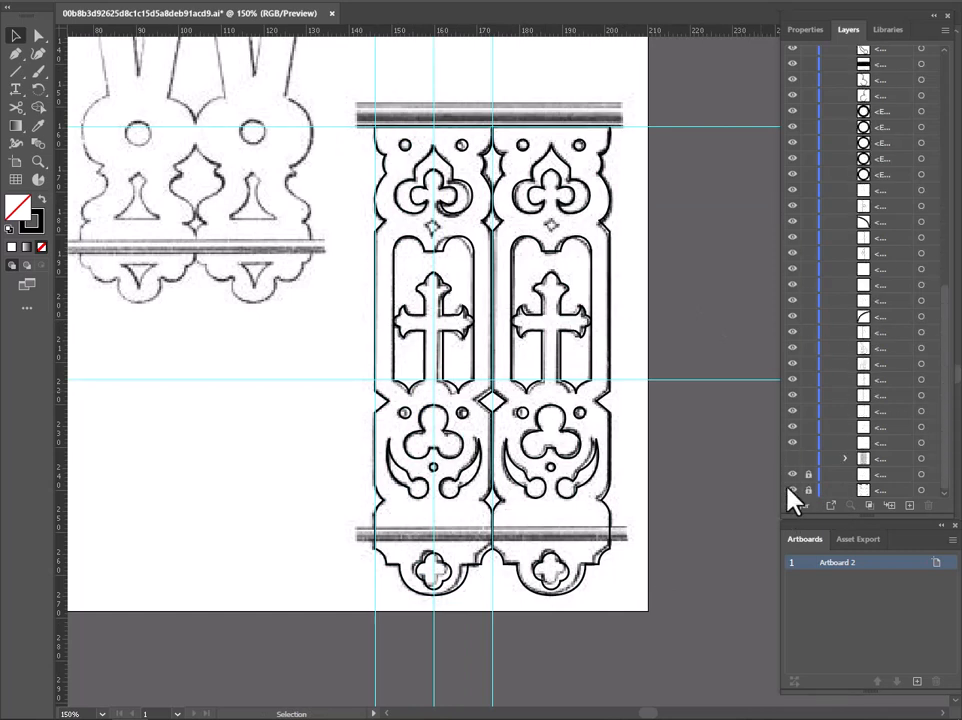
{"action": "left_click", "coordinate": [792, 490]}
{"action": "left_click_drag", "start_coordinate": [713, 444], "coordinate": [705, 451]}
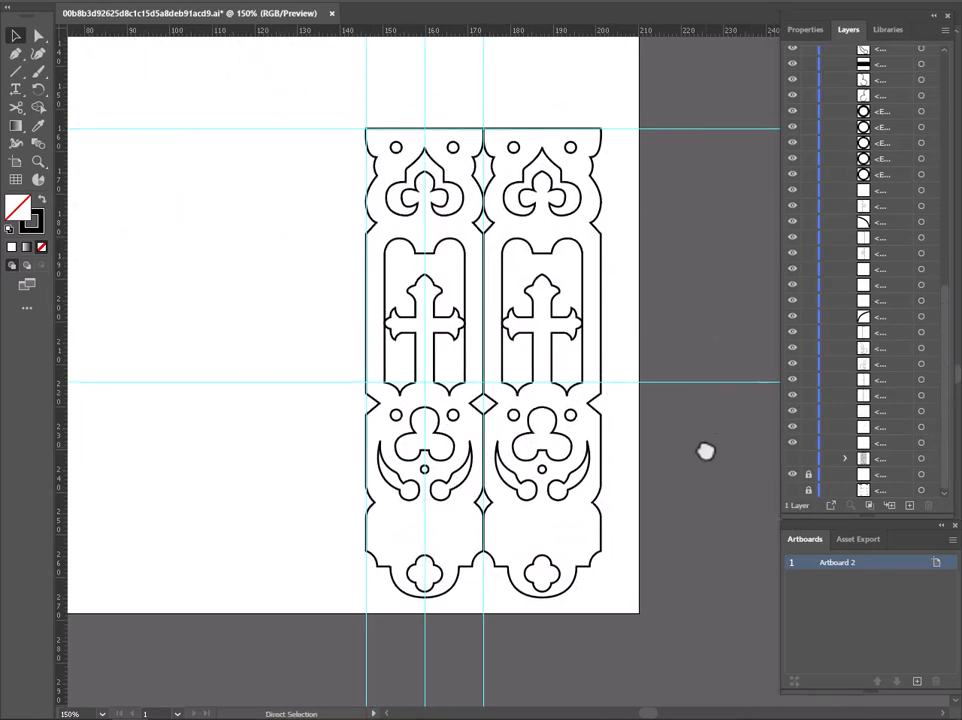